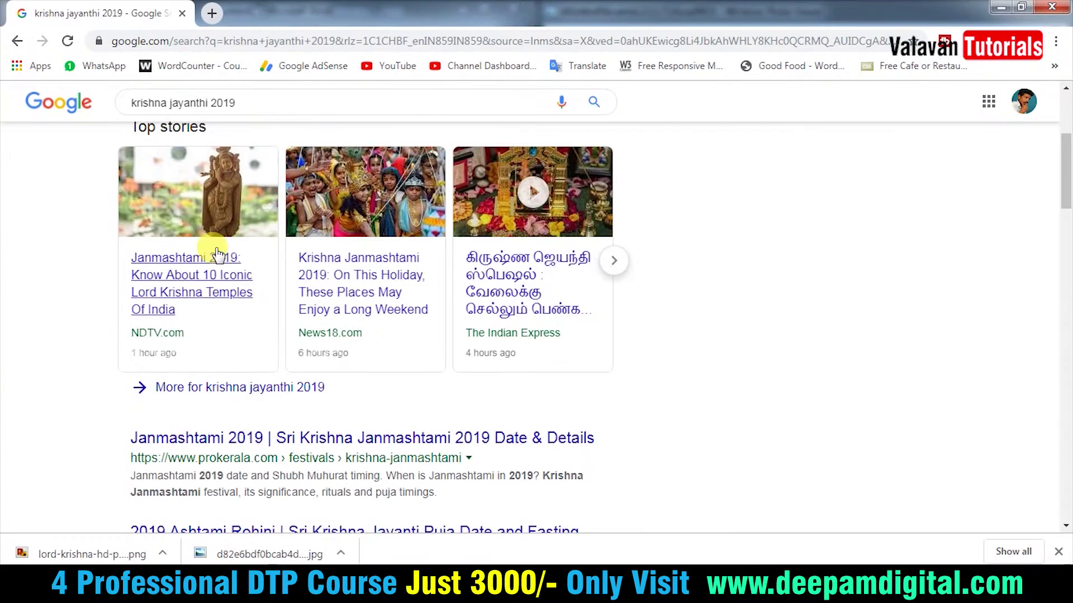
Scroll through the Krishna Jayanthi invitation poster in Windows Photo Viewer
scroll(215, 251, "up", 4)
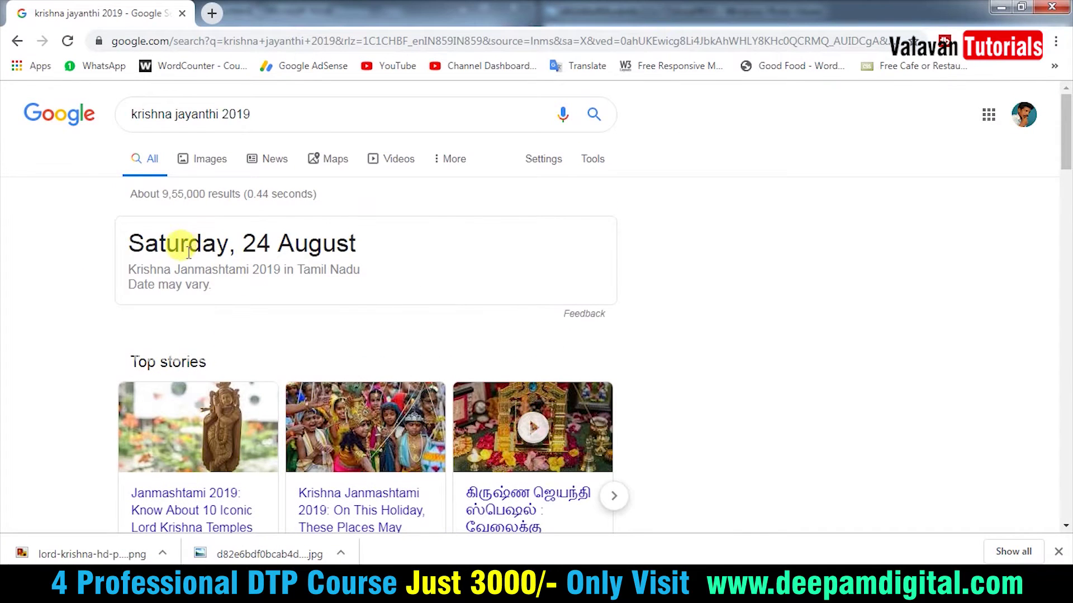
Highlight the Saturday, 24 August 2019 date, then show the reference poster beside the results
left_click_drag(128, 242, 347, 239)
left_click(454, 250)
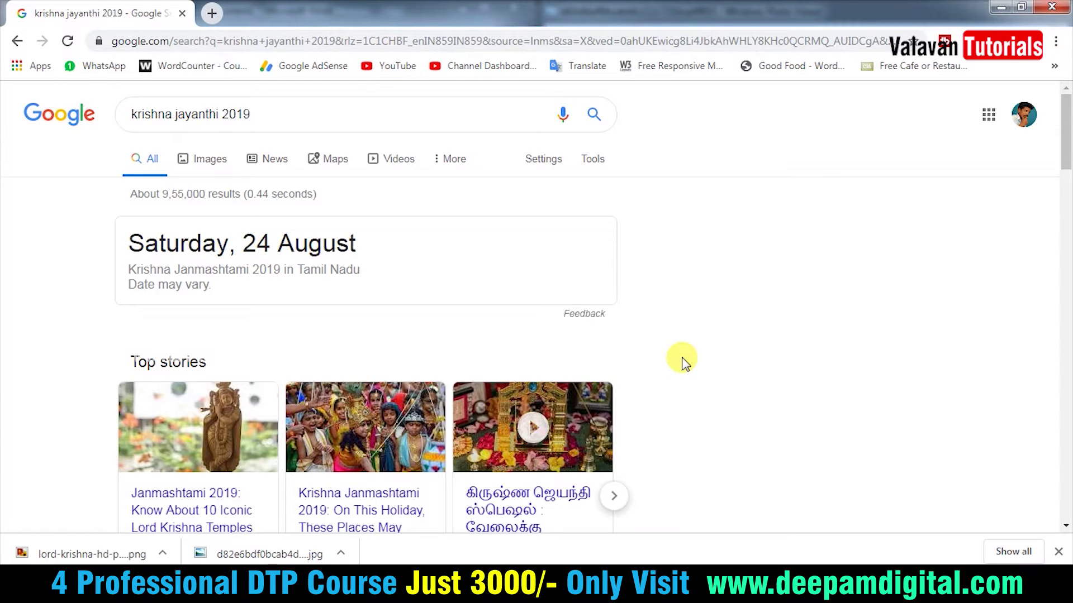
left_click(713, 284)
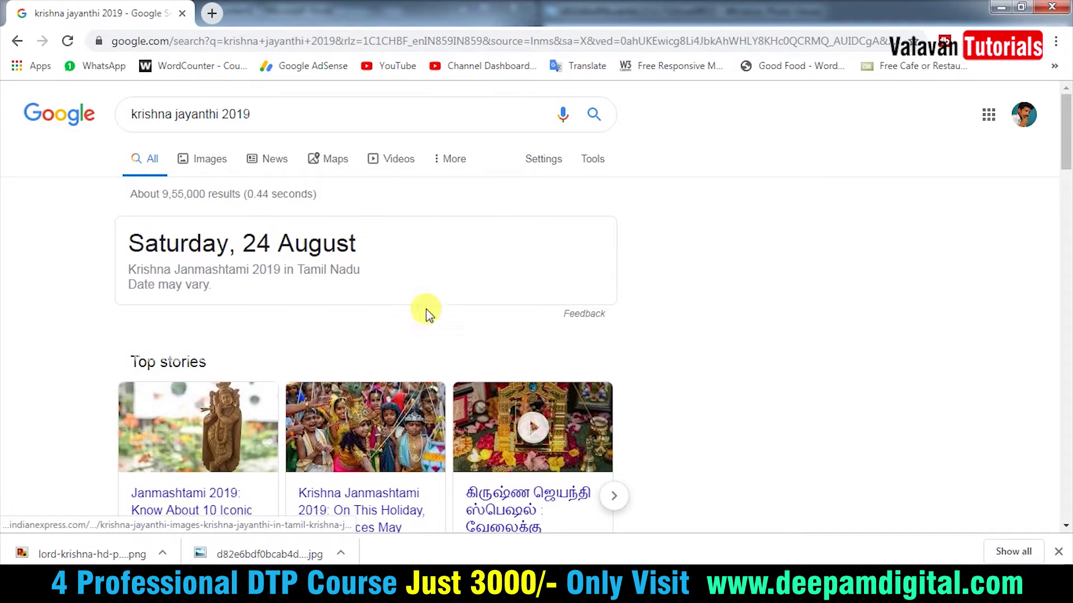
left_click(262, 555)
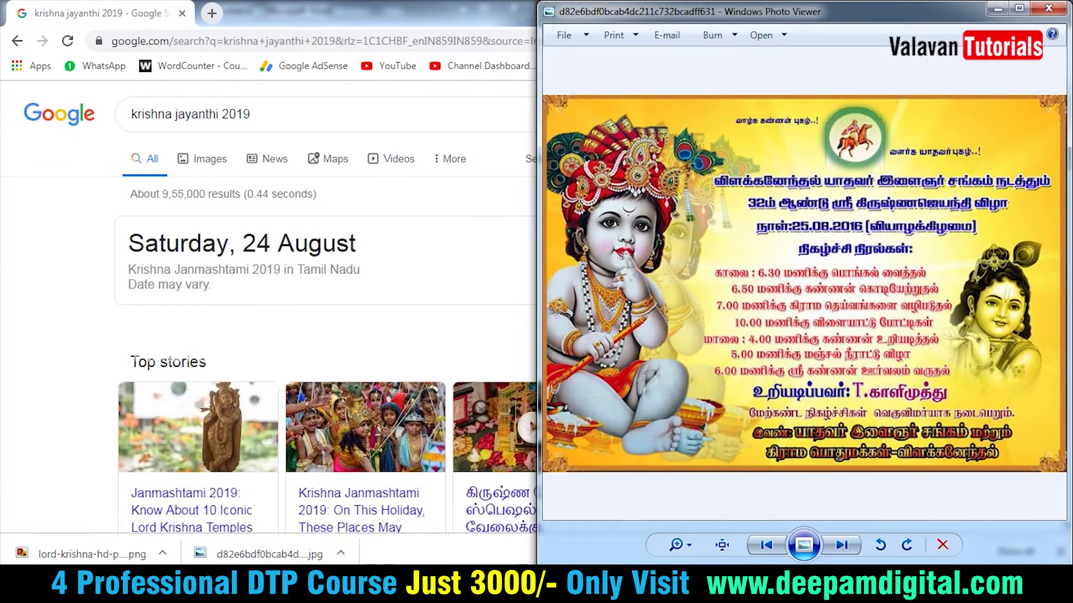
Switch between the Word document and the reference poster to compare the schedule
key("alt+Tab")
key("ctrl+a")
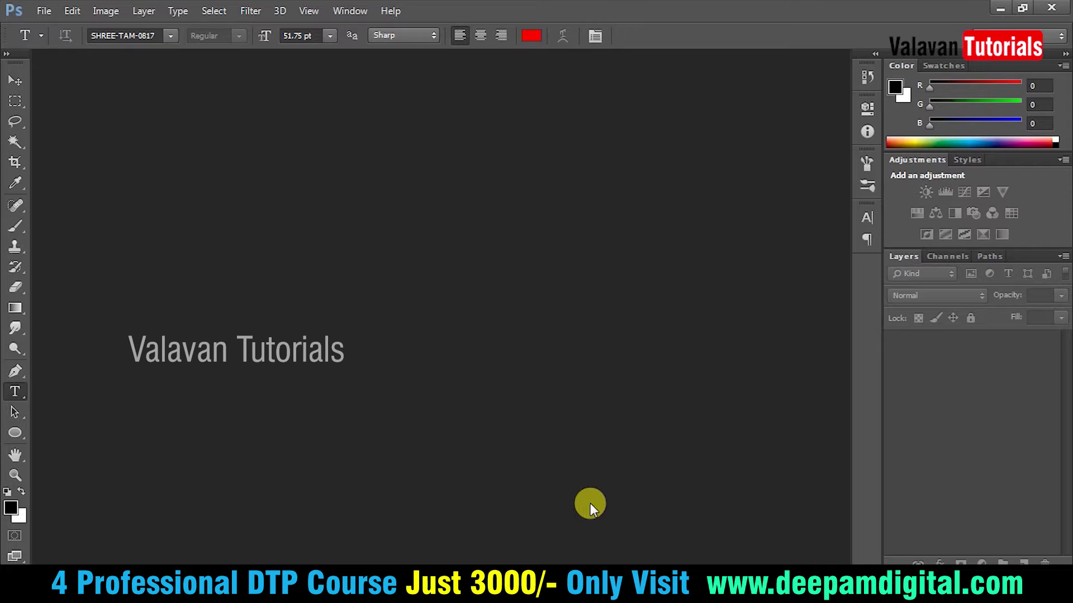
key("alt+Tab")
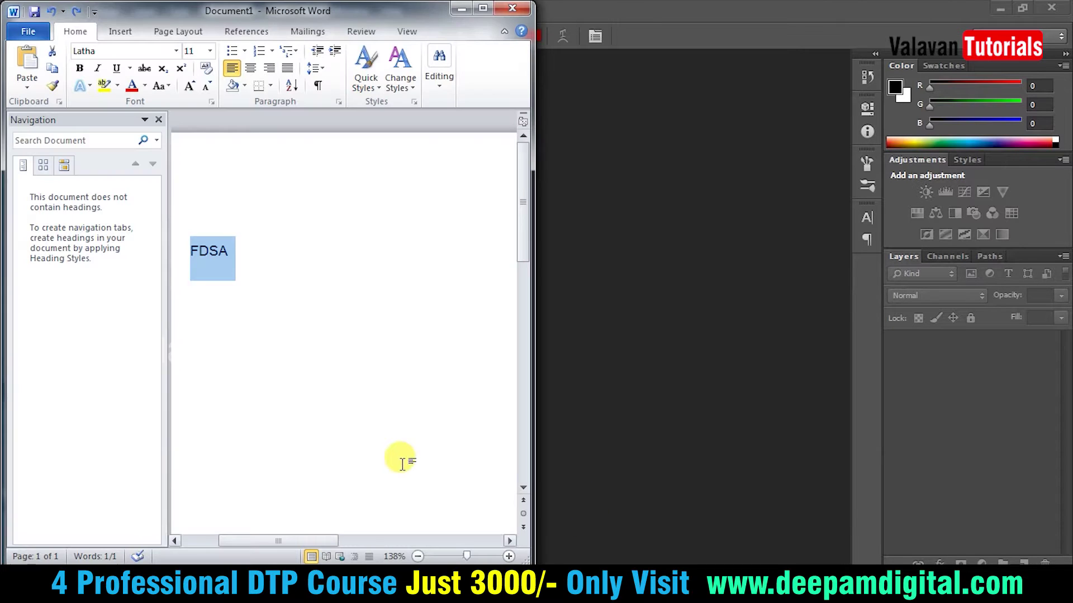
key("alt+Tab")
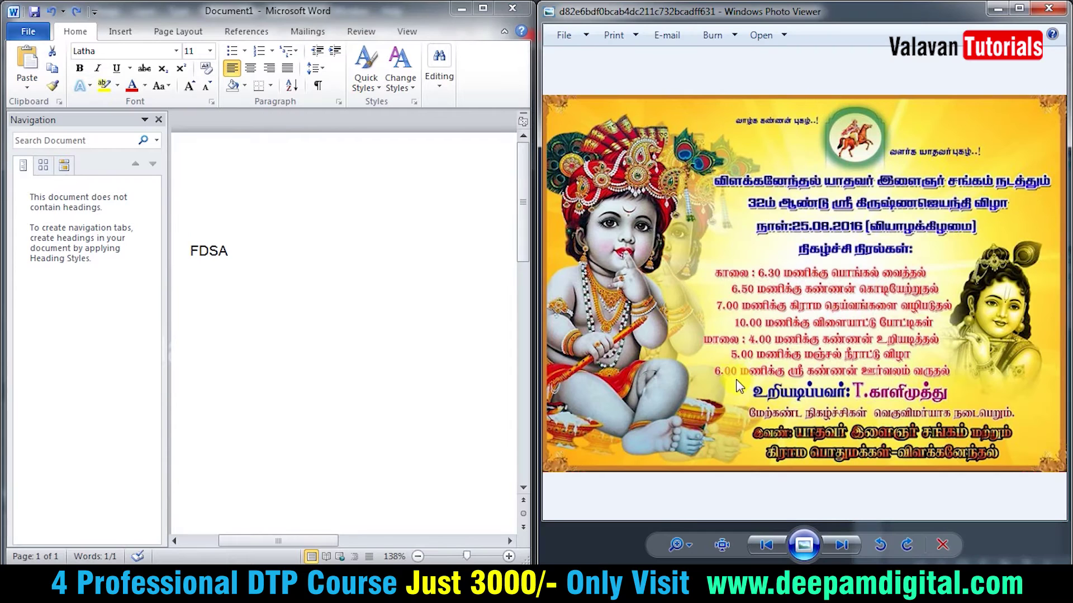
key("alt+Tab")
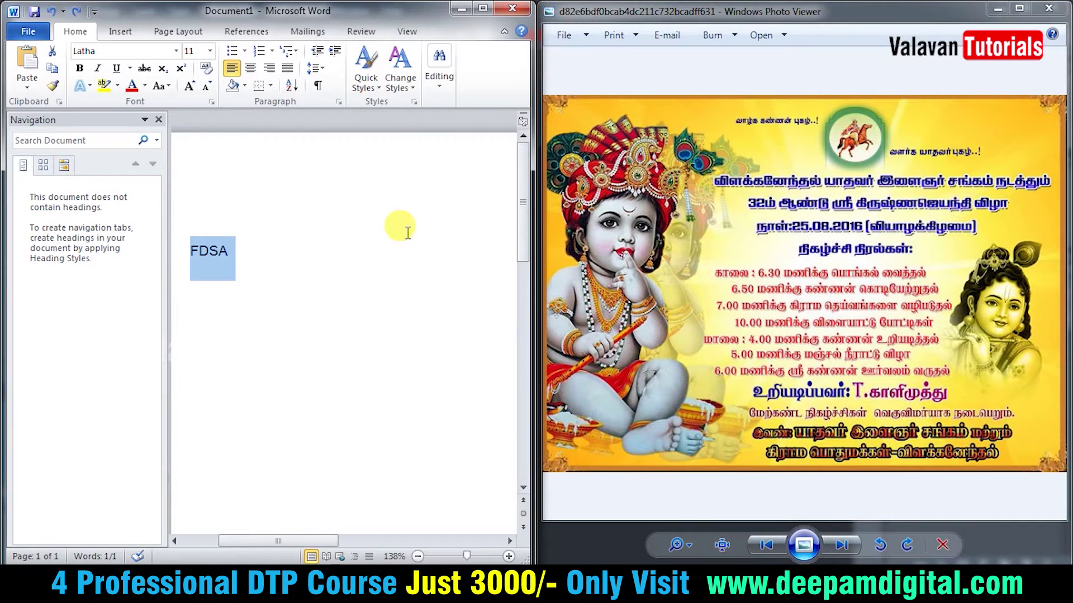
Set the schedule text to SHREE-TAM-0817, close the poster viewer and bring up Photoshop
left_click(112, 51)
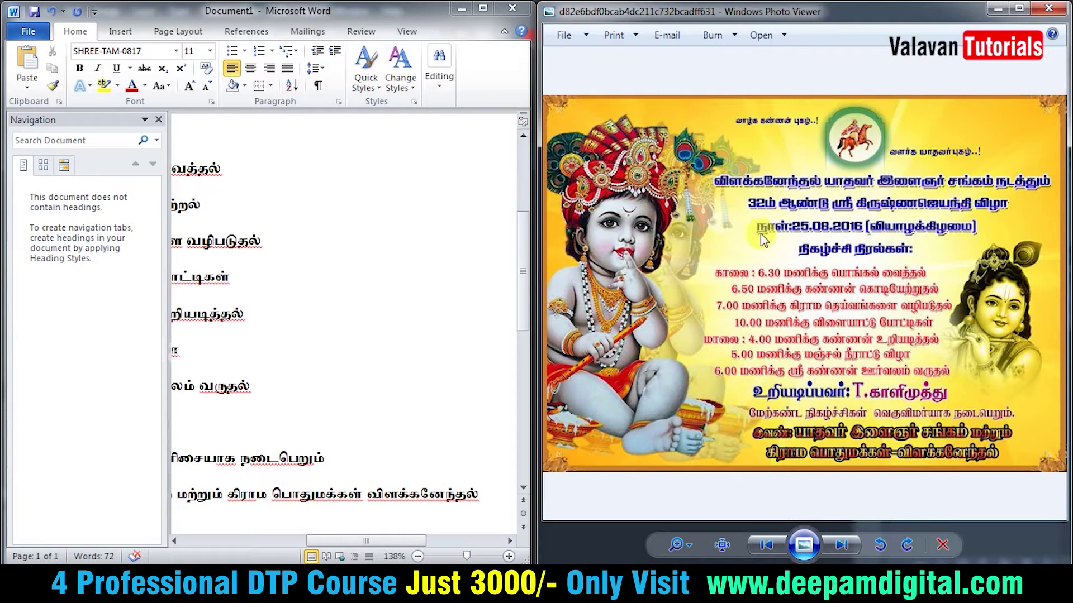
left_click(1056, 9)
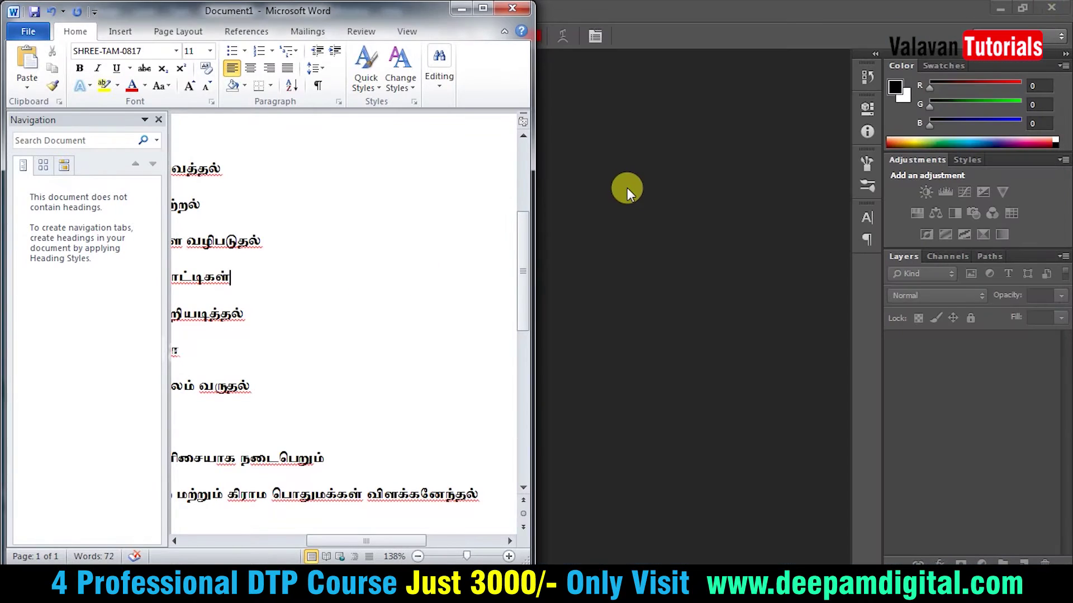
left_click(636, 183)
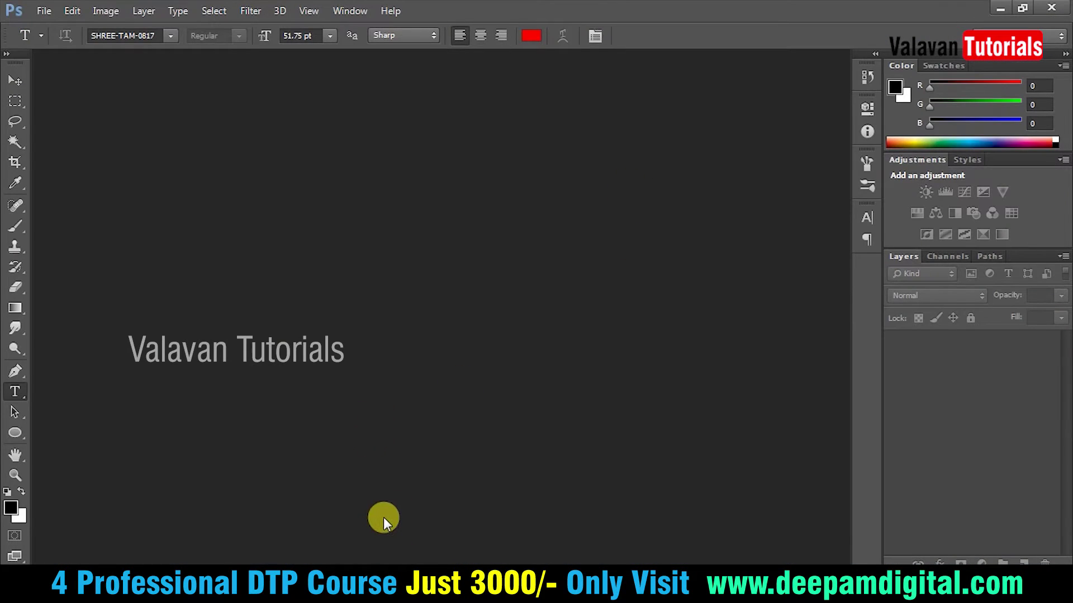
Create a 12 × 8 inch, 300 ppi document named 'Krishna Jayandhi Banner'
key("ctrl+n")
left_click(519, 217)
left_click(515, 242)
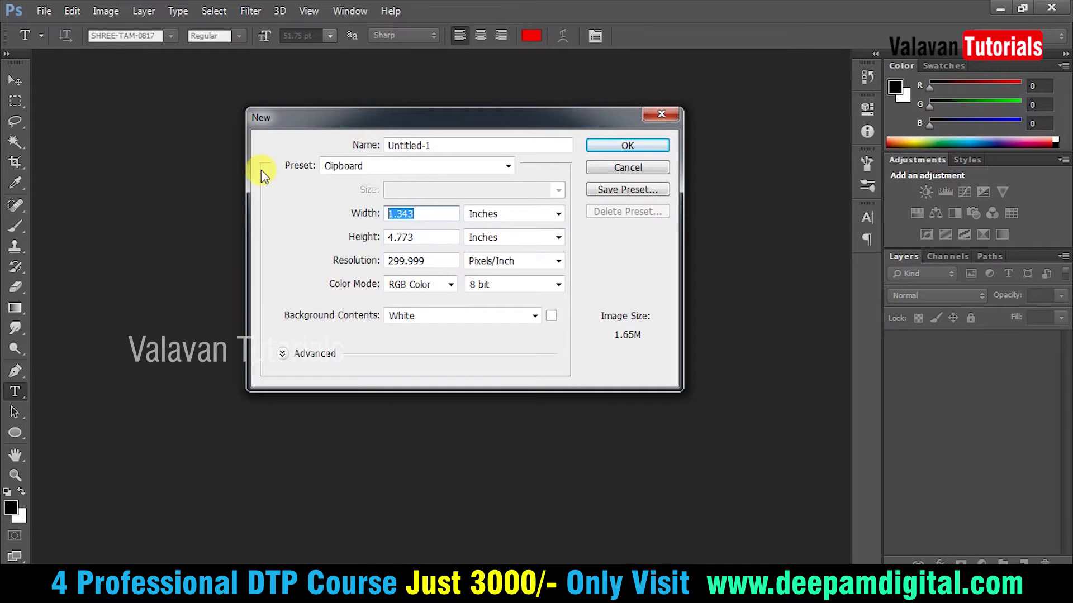
type("12")
key("Tab")
type("8")
key("Tab")
type("300")
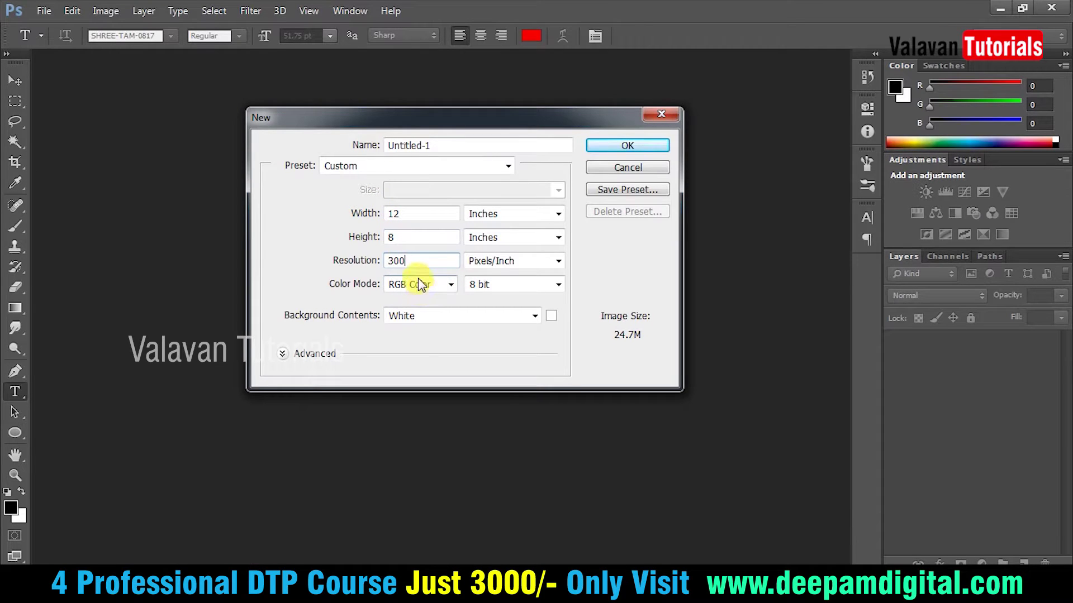
double_click(469, 145)
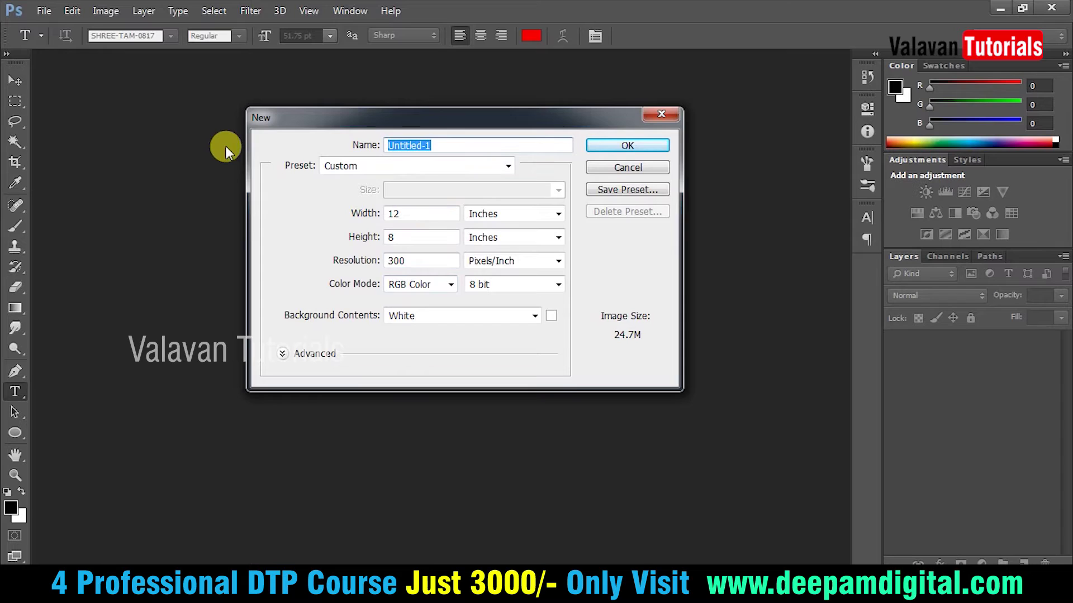
type("Krishna Jayandhi Banner")
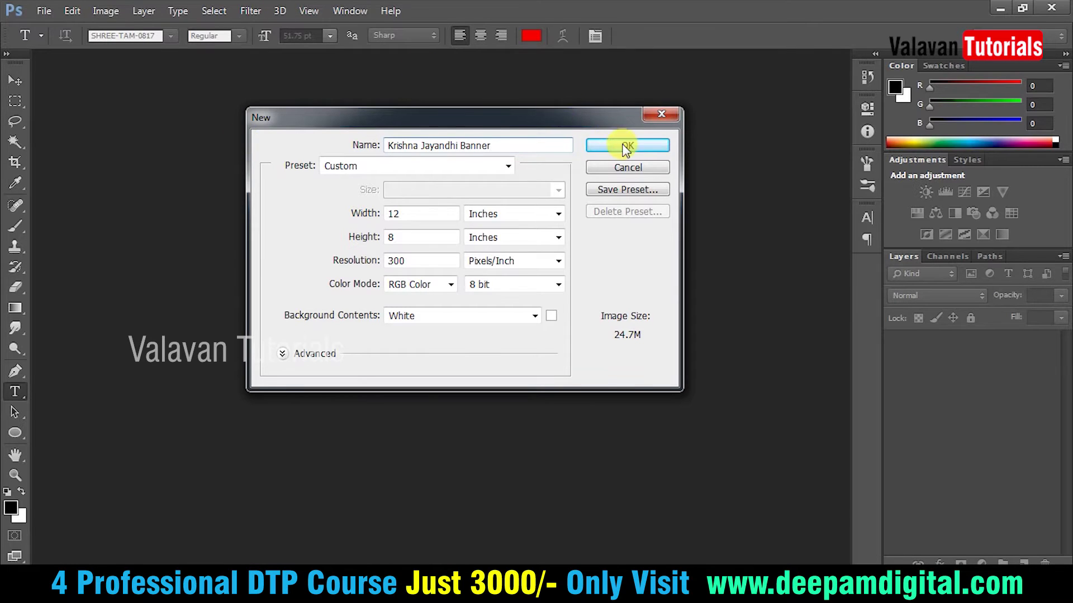
left_click(626, 146)
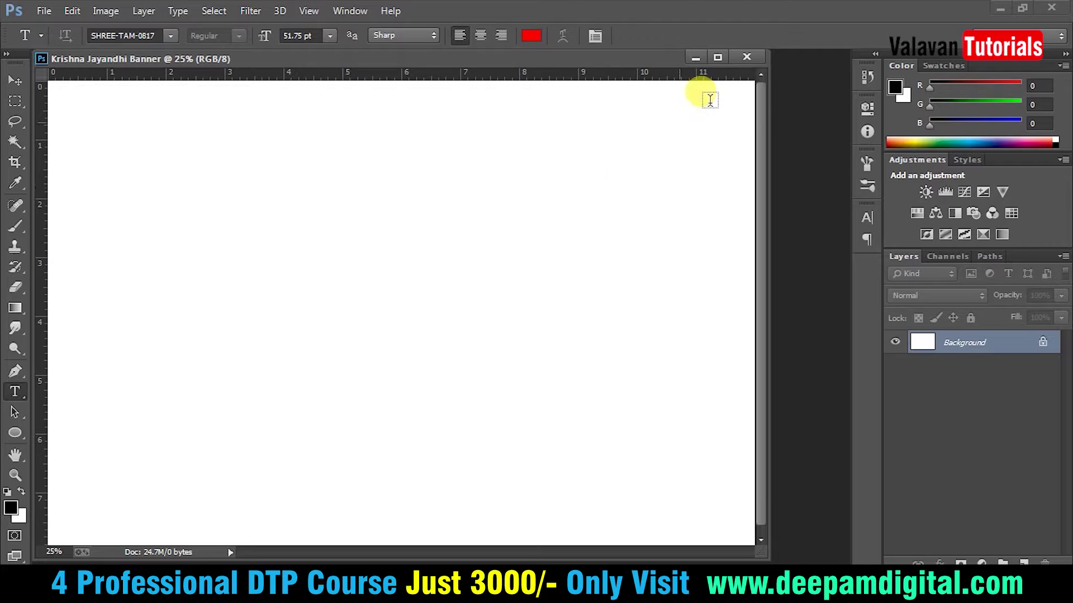
Maximize the banner window and view its canvas full screen
left_click(717, 58)
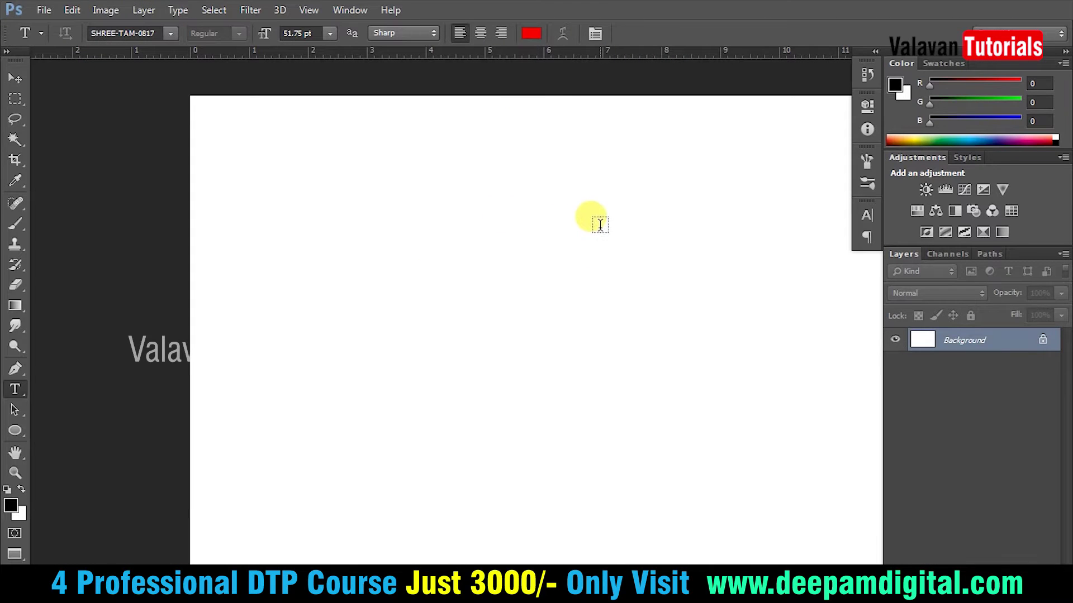
key("f")
key("f")
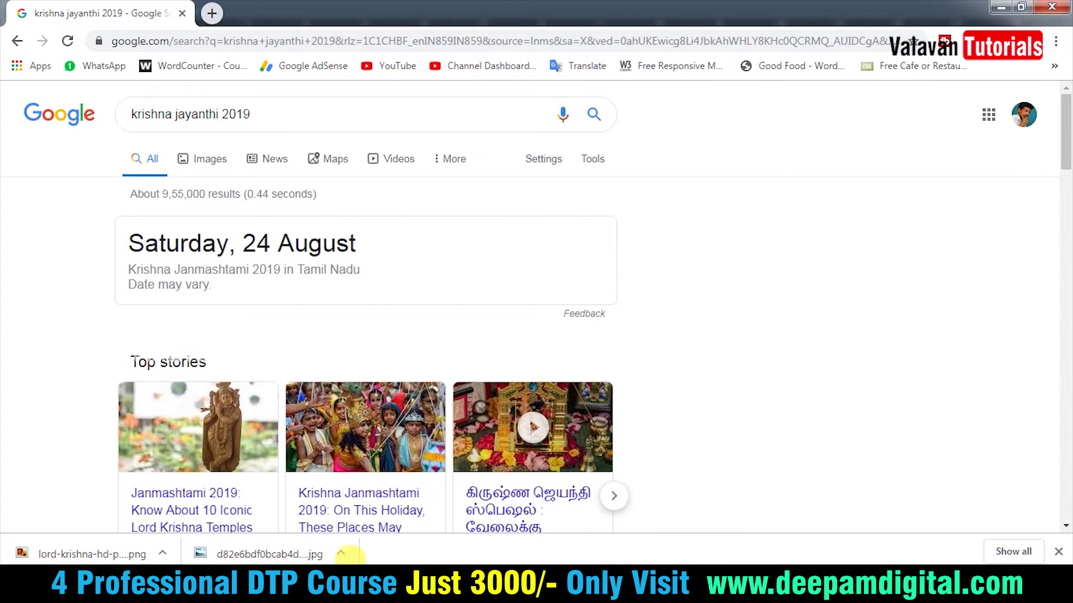
mouse_move(395, 560)
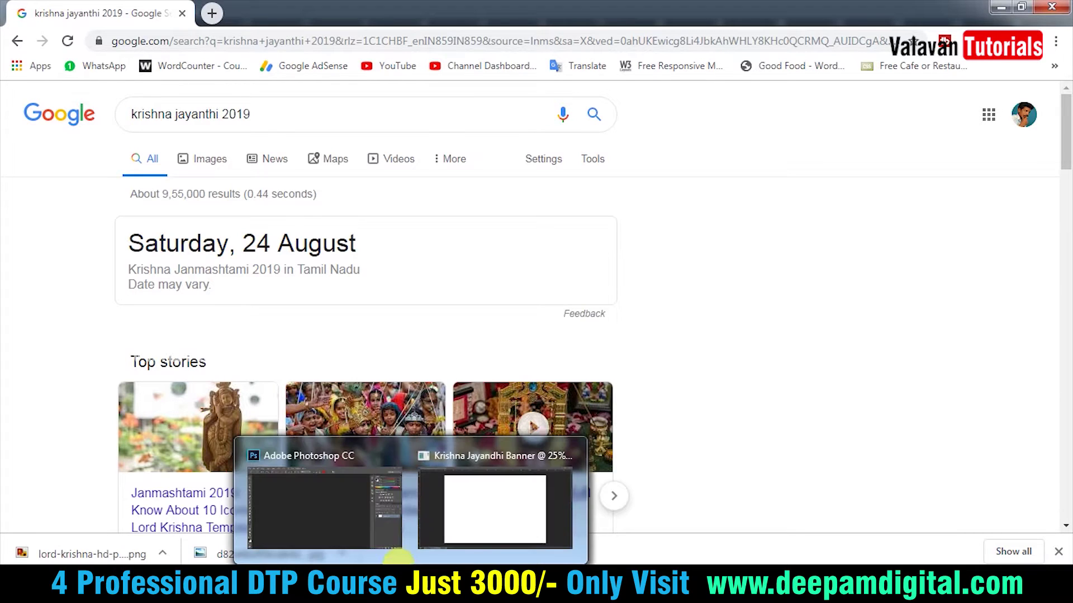
left_click(516, 506)
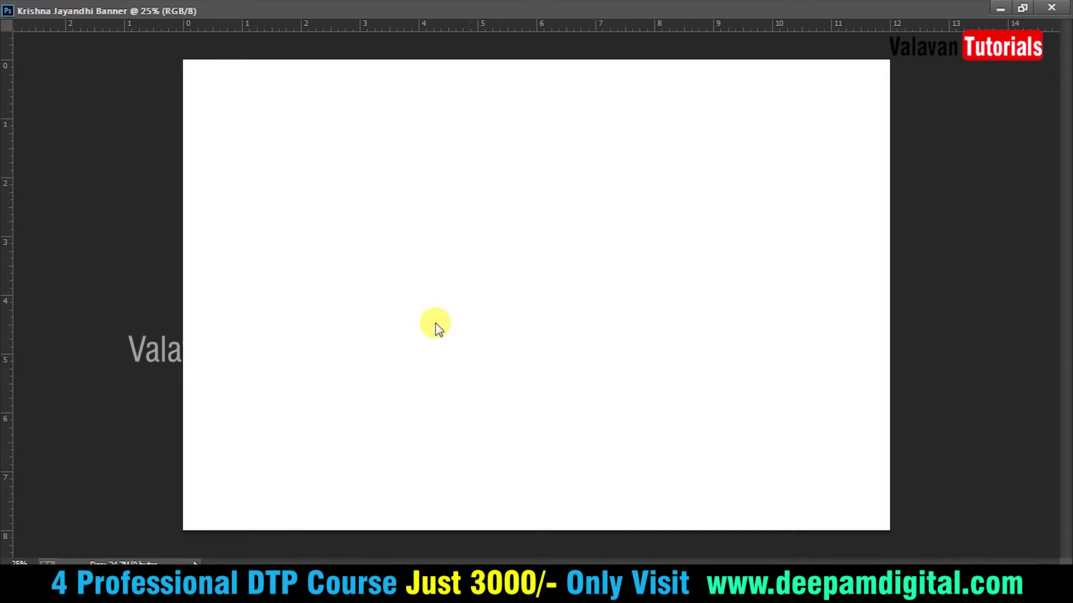
Open the lord-krishna PNG from Downloads and drag the figure toward the banner
key("ctrl+o")
left_click(70, 124)
left_click(464, 134)
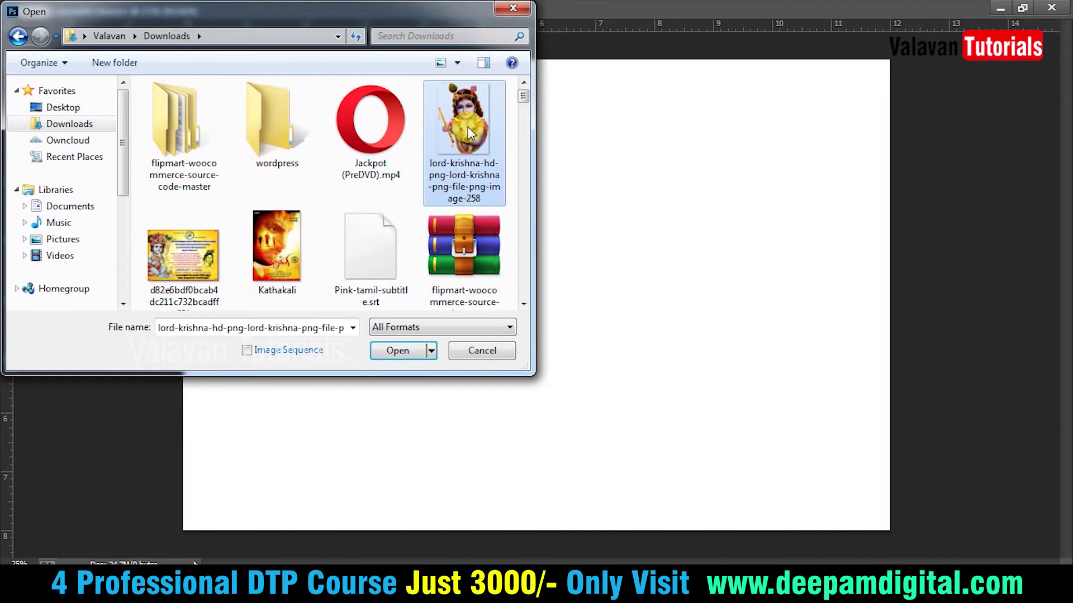
scroll(380, 243, "down", 1)
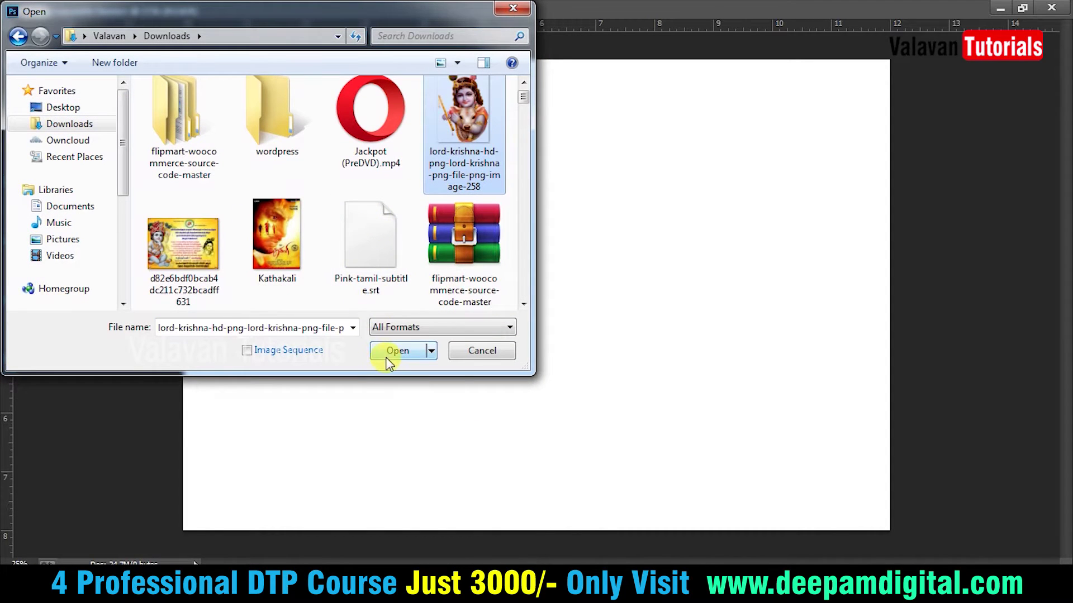
left_click(389, 362)
left_click_drag(177, 200, 451, 522)
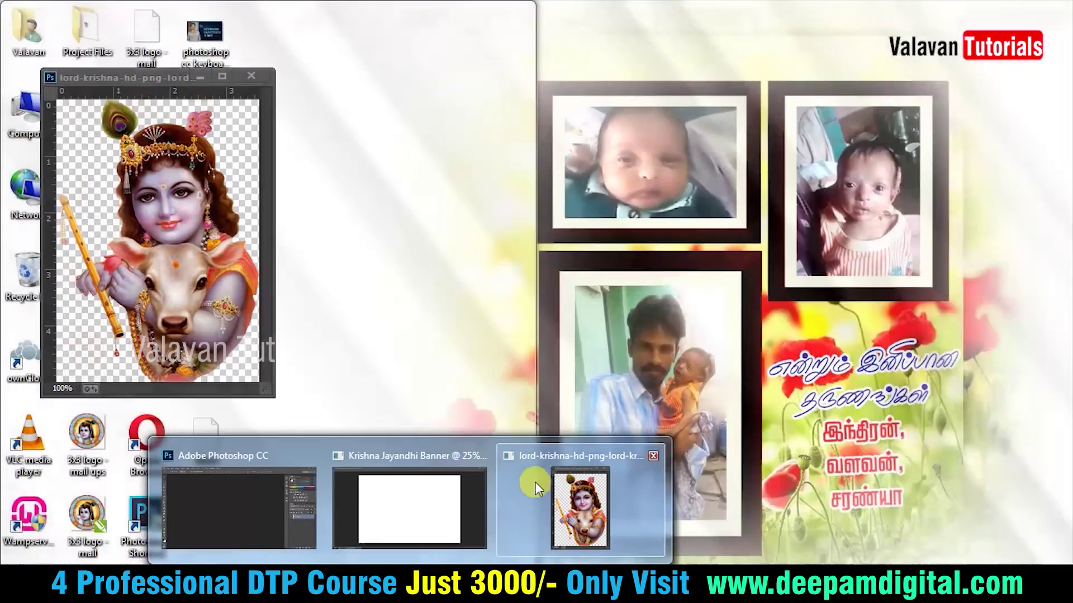
mouse_move(535, 482)
left_mouse_down()
mouse_move(180, 281)
mouse_move(395, 312)
left_mouse_up()
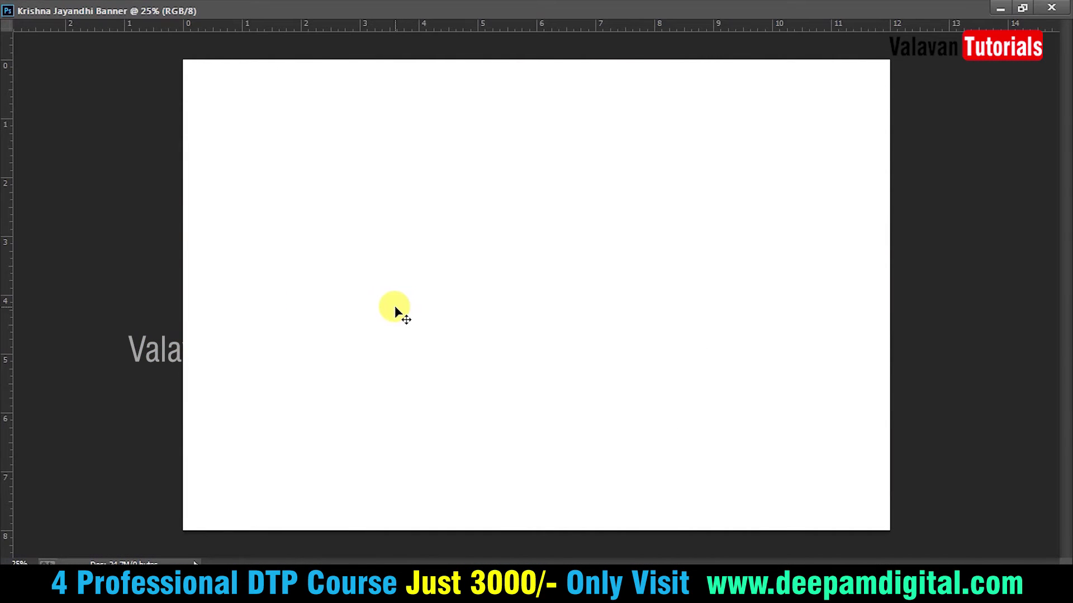
key("ctrl+o")
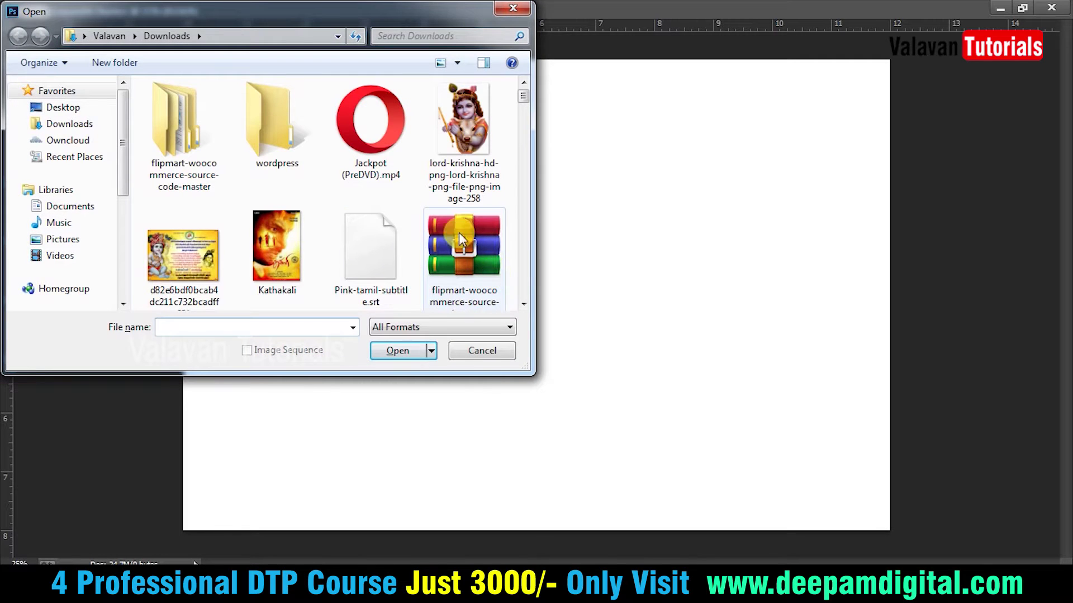
left_click(481, 351)
Search Google for 'background images' and show the image results
left_click(283, 556)
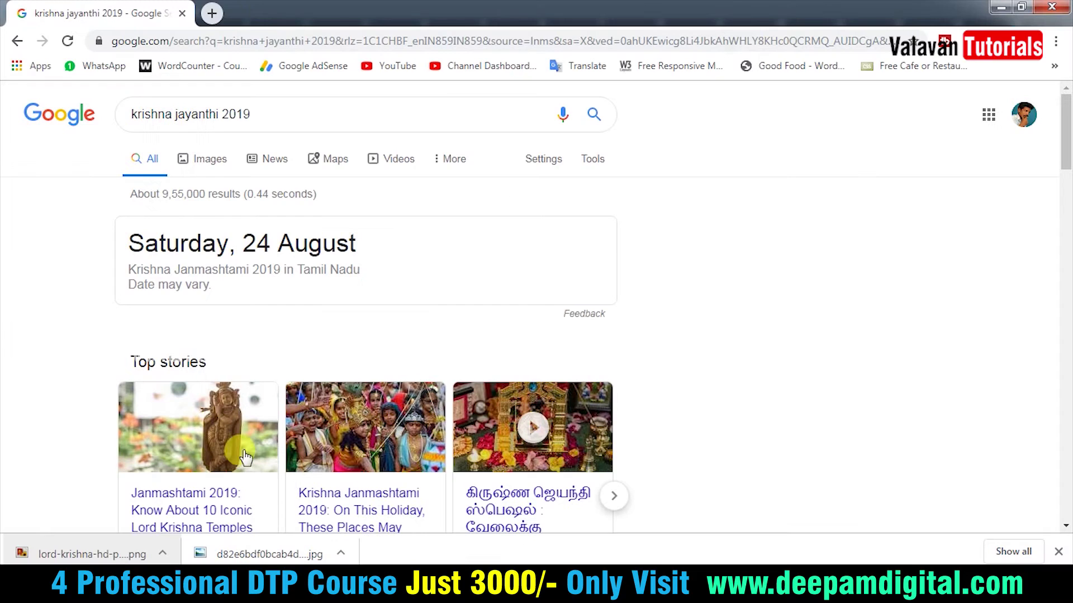
triple_click(283, 112)
type("ba")
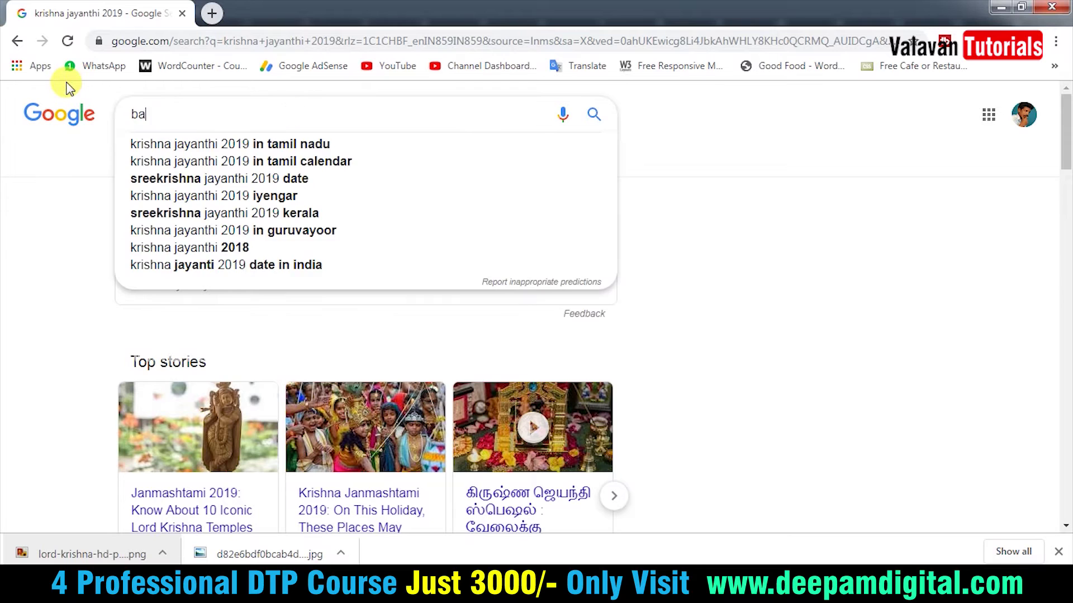
type("ckg")
key("Down")
key("Return")
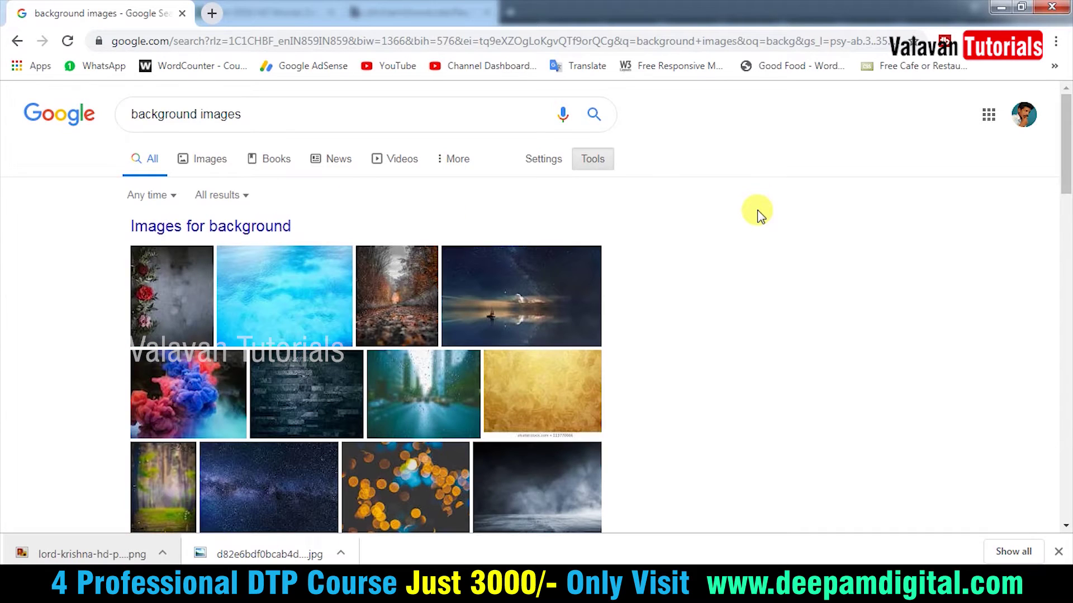
left_click(215, 162)
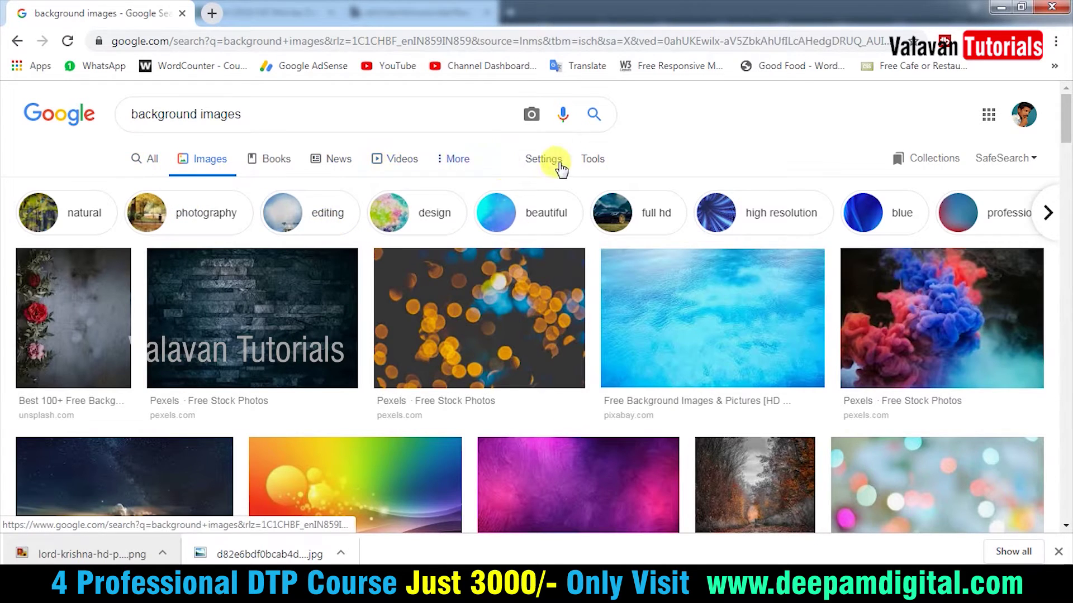
Filter the image results by colour to yellow only
left_click(592, 159)
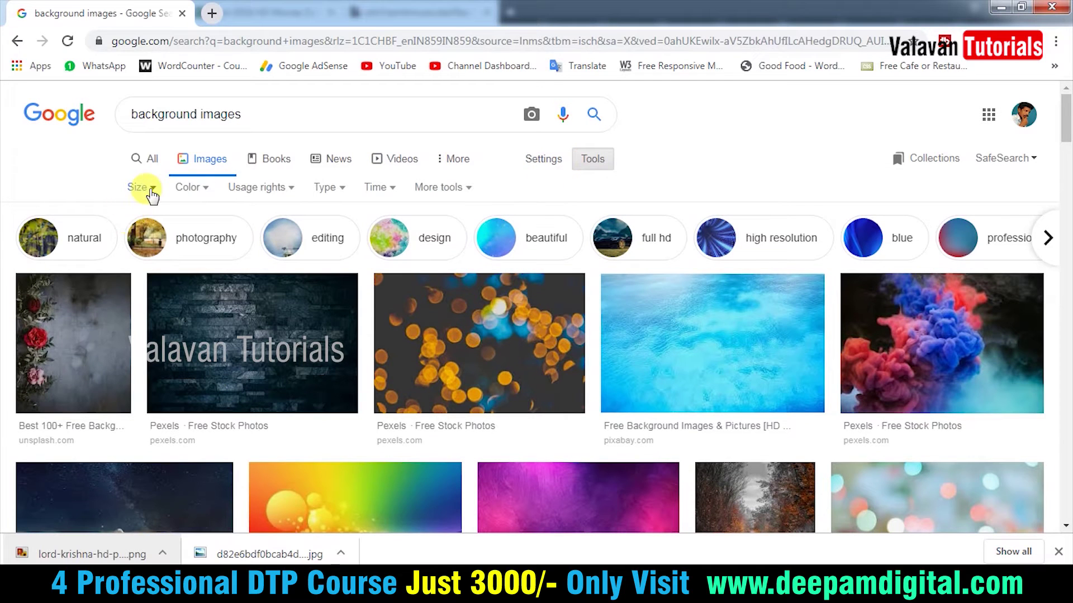
left_click(190, 187)
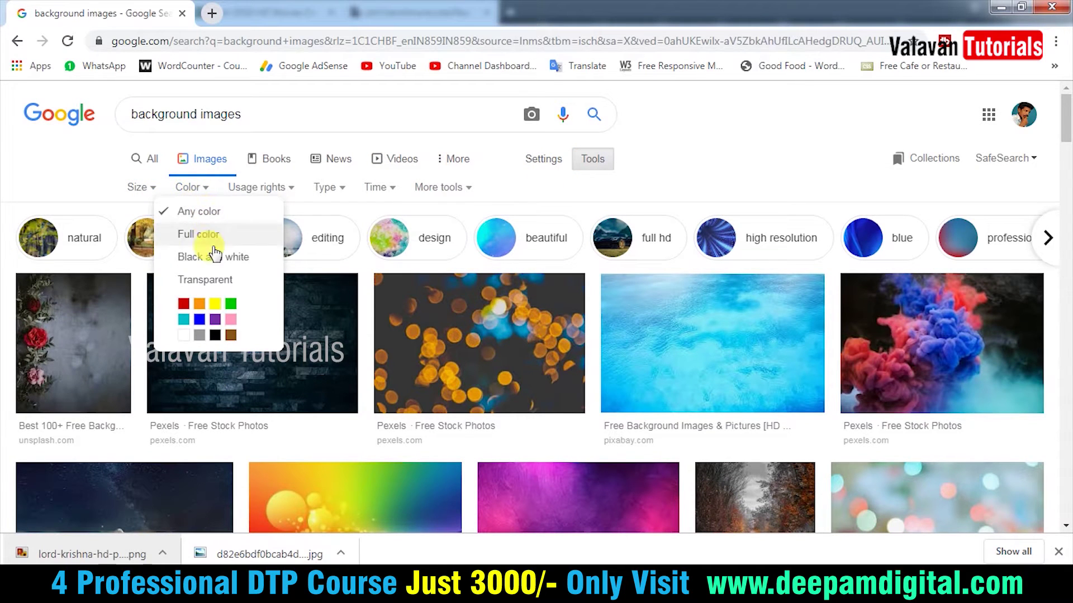
left_click(215, 304)
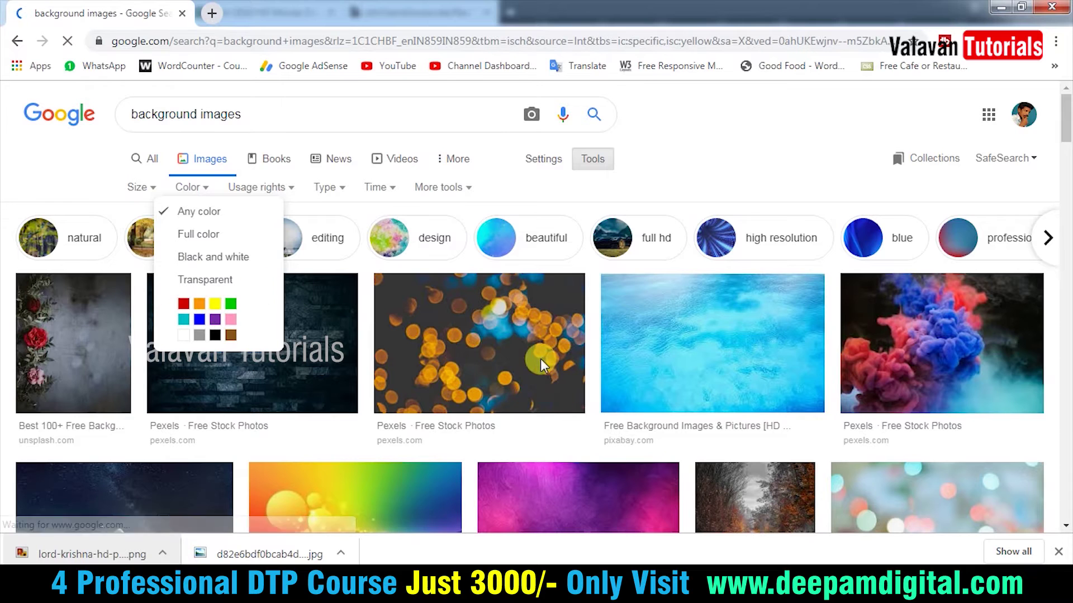
left_click(410, 586)
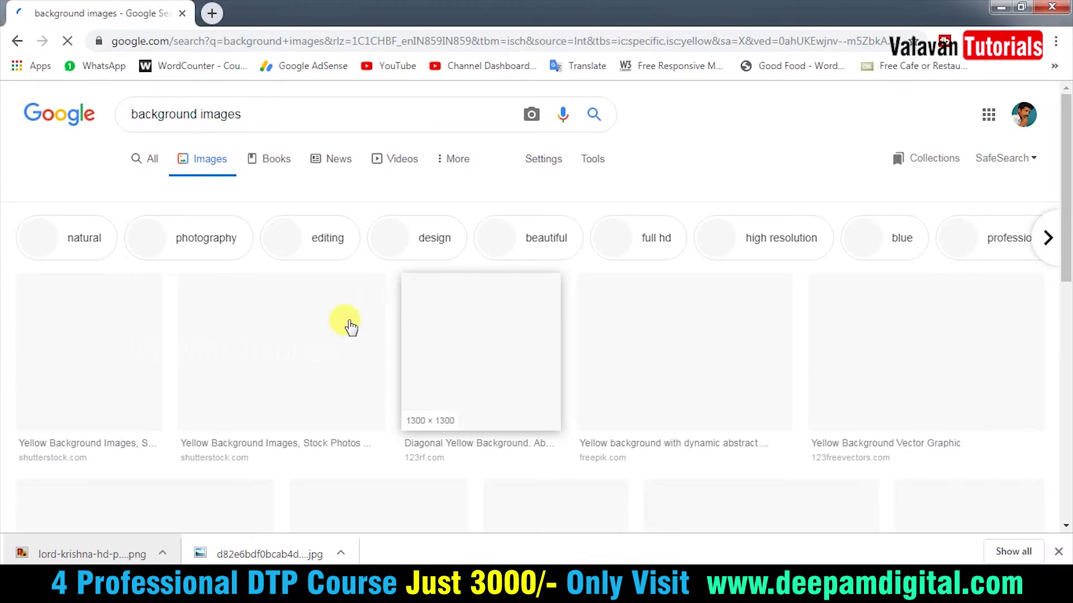
scroll(357, 383, "down", 2)
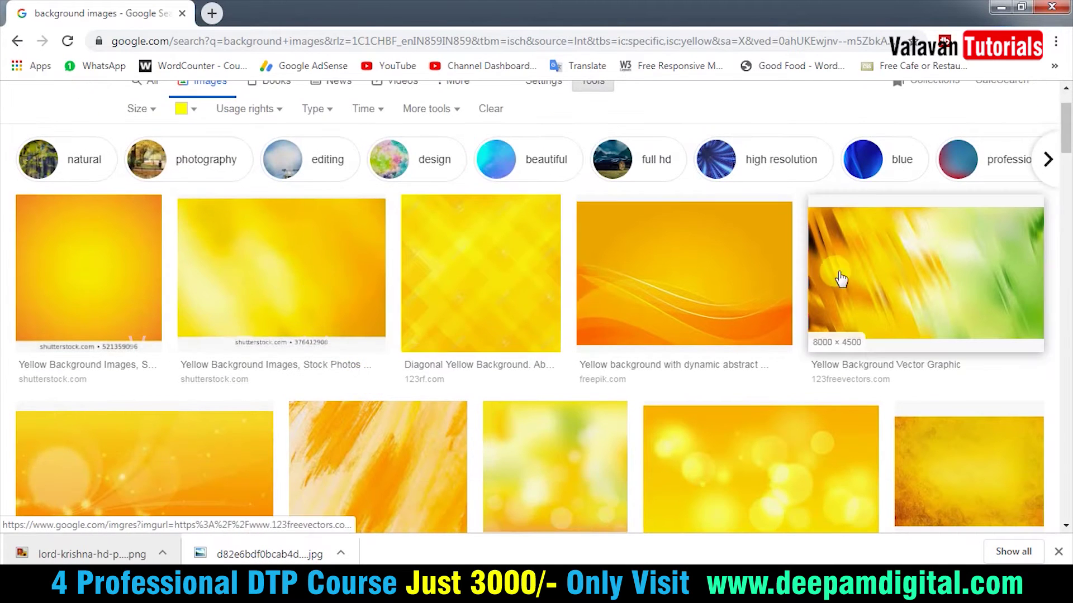
scroll(867, 386, "down", 3)
Preview several yellow background results, including bokeh and vector backgrounds
left_click(820, 320)
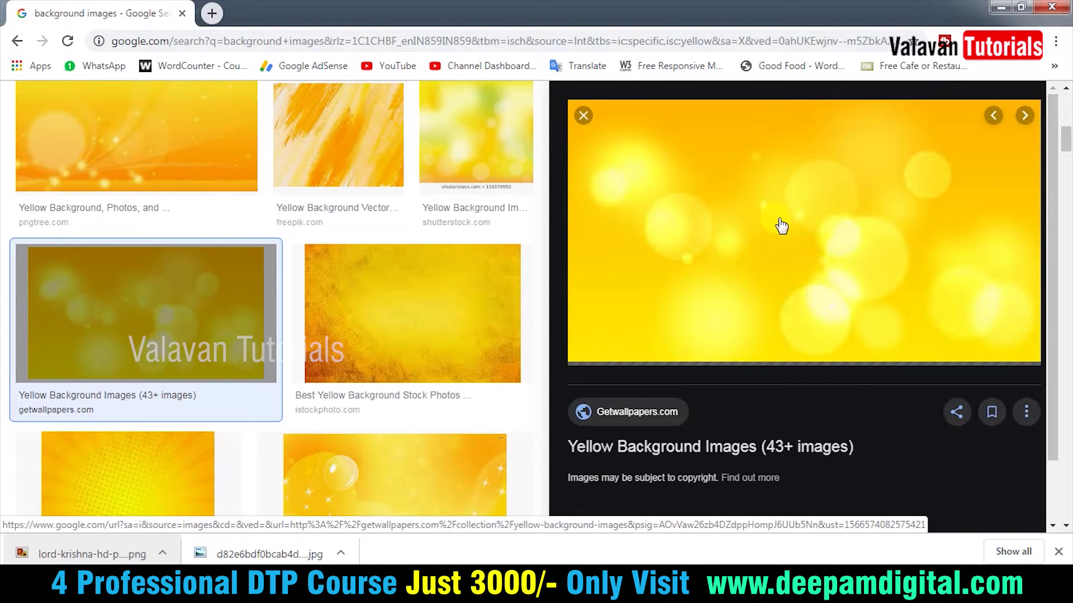
scroll(783, 225, "down", 3)
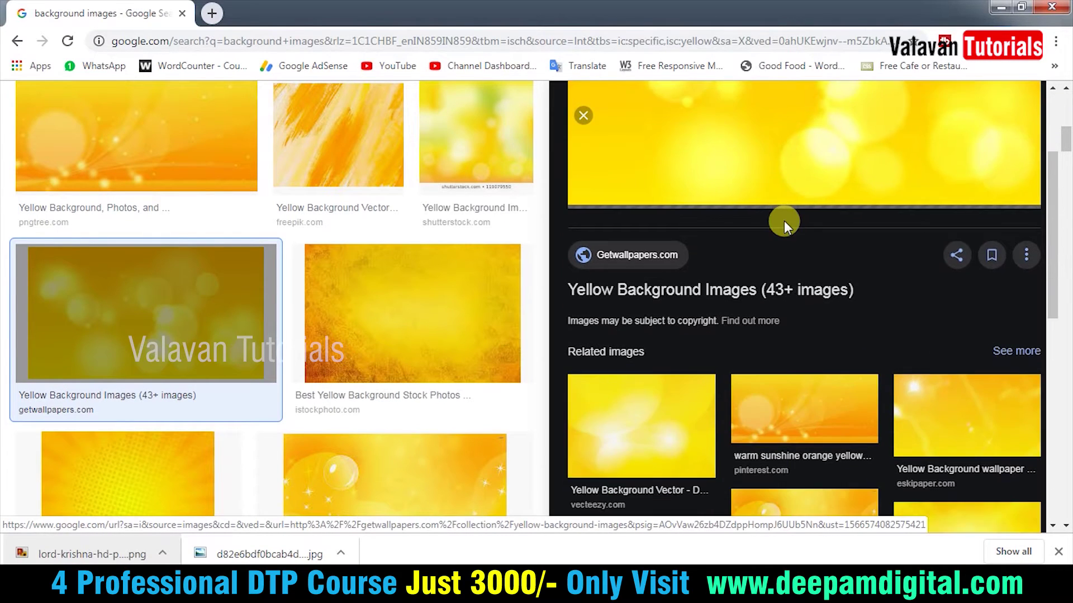
scroll(785, 225, "up", 3)
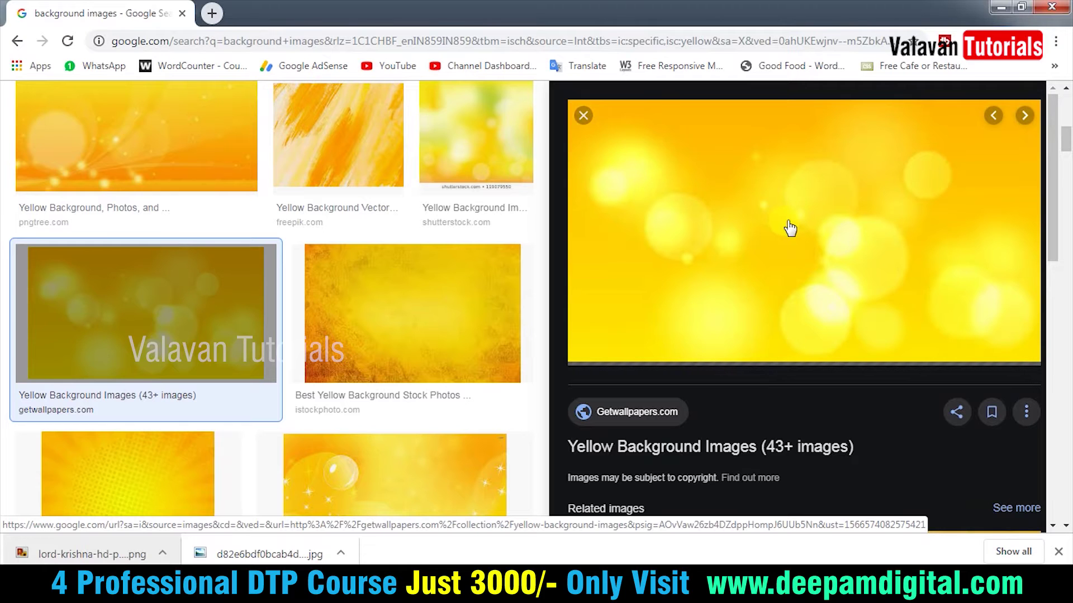
scroll(813, 311, "down", 2)
scroll(814, 311, "down", 3)
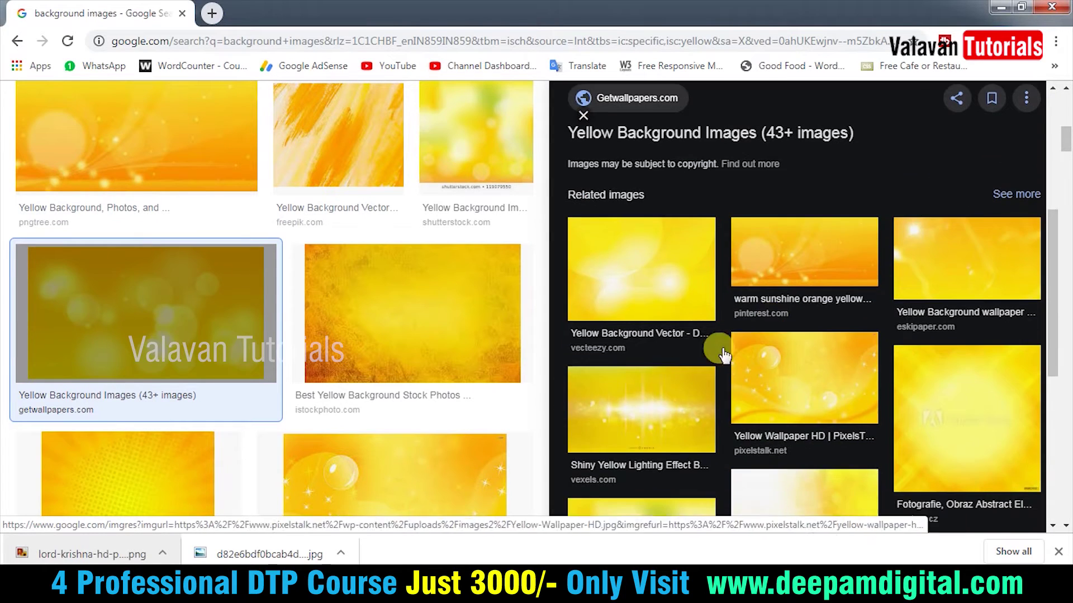
left_click(661, 290)
scroll(594, 313, "up", 1)
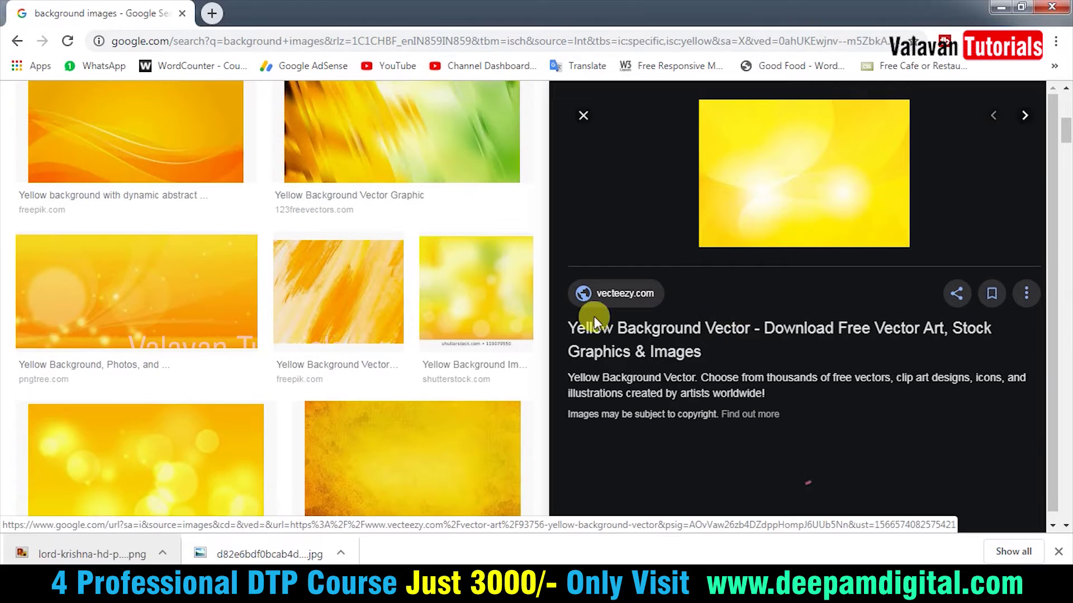
left_click(208, 431)
Open a leaves image result in its own tab and close an unwanted redirect page
middle_click(476, 369)
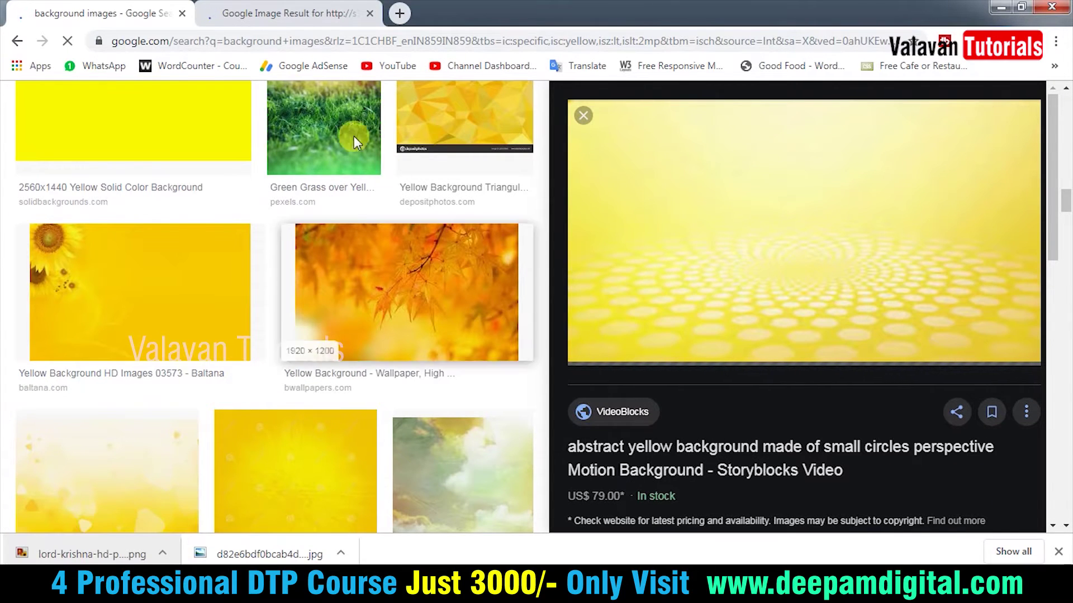
left_click(310, 16)
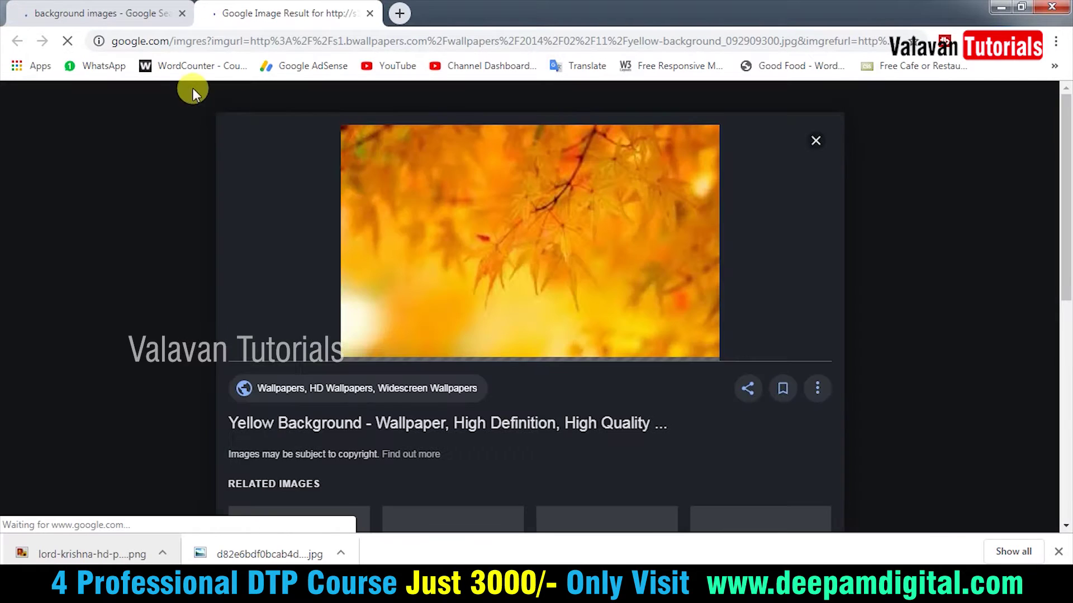
scroll(582, 316, "down", 2)
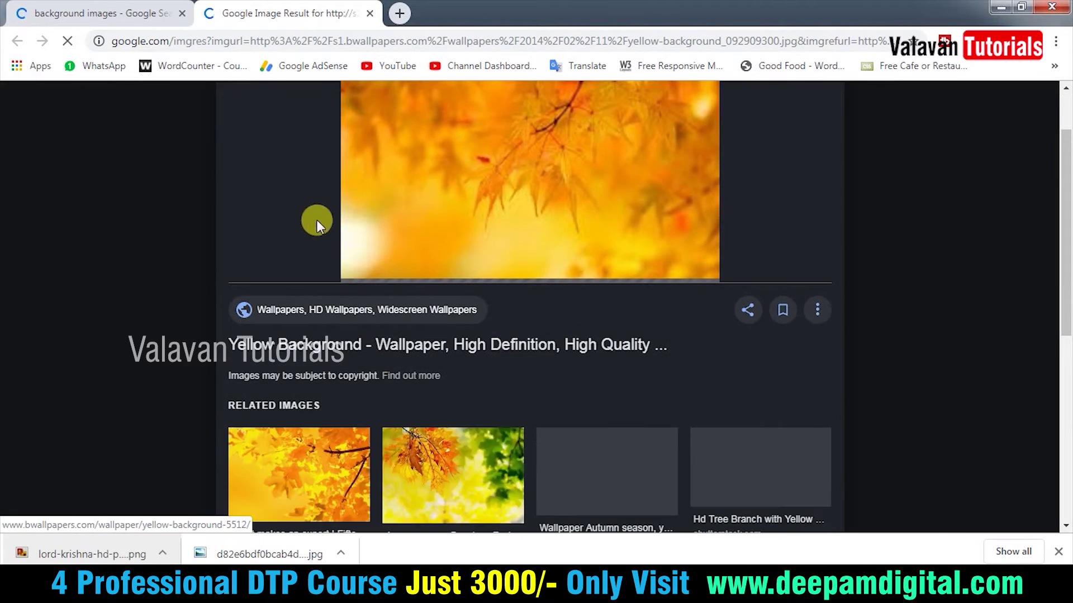
scroll(611, 385, "down", 1)
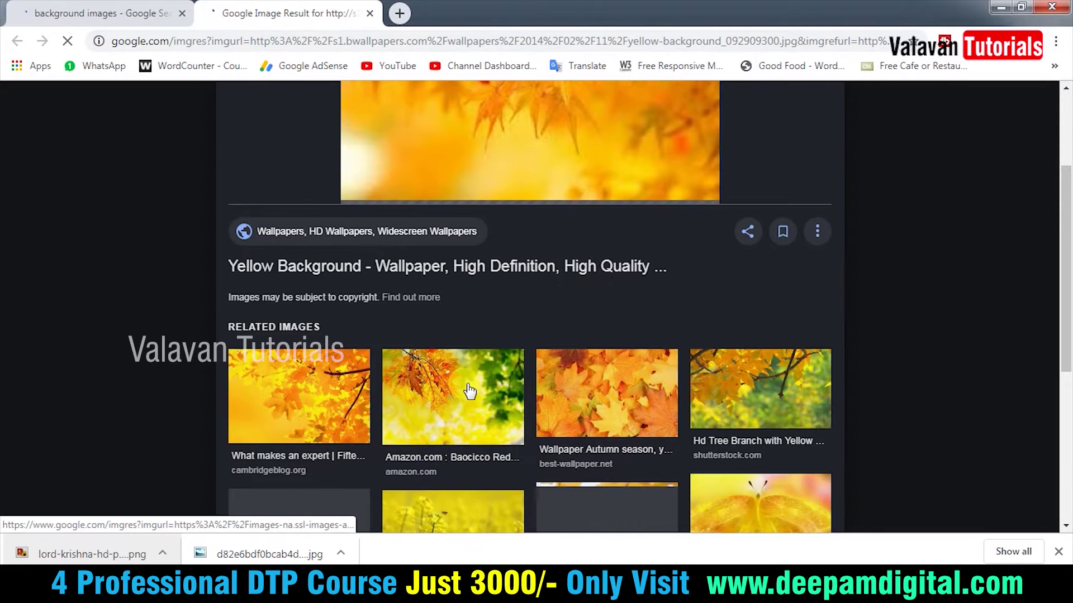
right_click(470, 388)
left_click(544, 160)
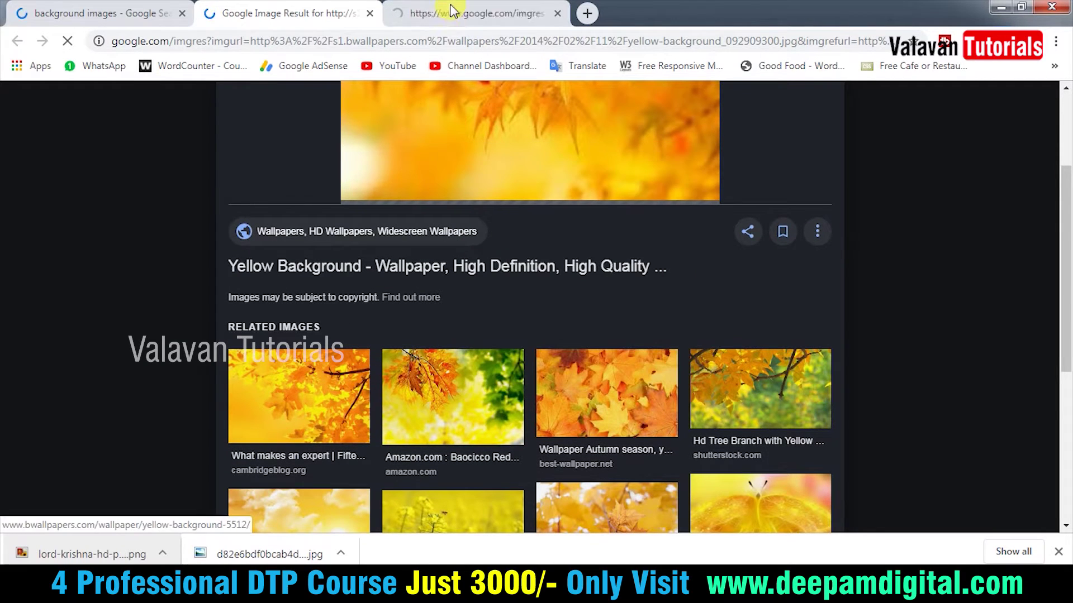
scroll(600, 384, "down", 1)
scroll(594, 380, "down", 3)
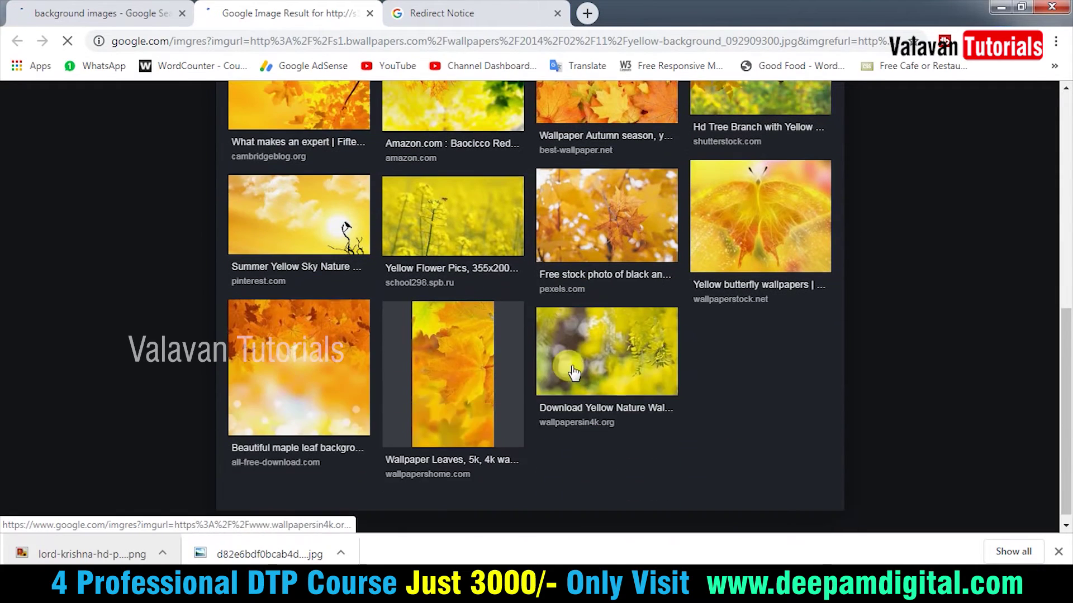
scroll(462, 228, "up", 3)
left_click(452, 12)
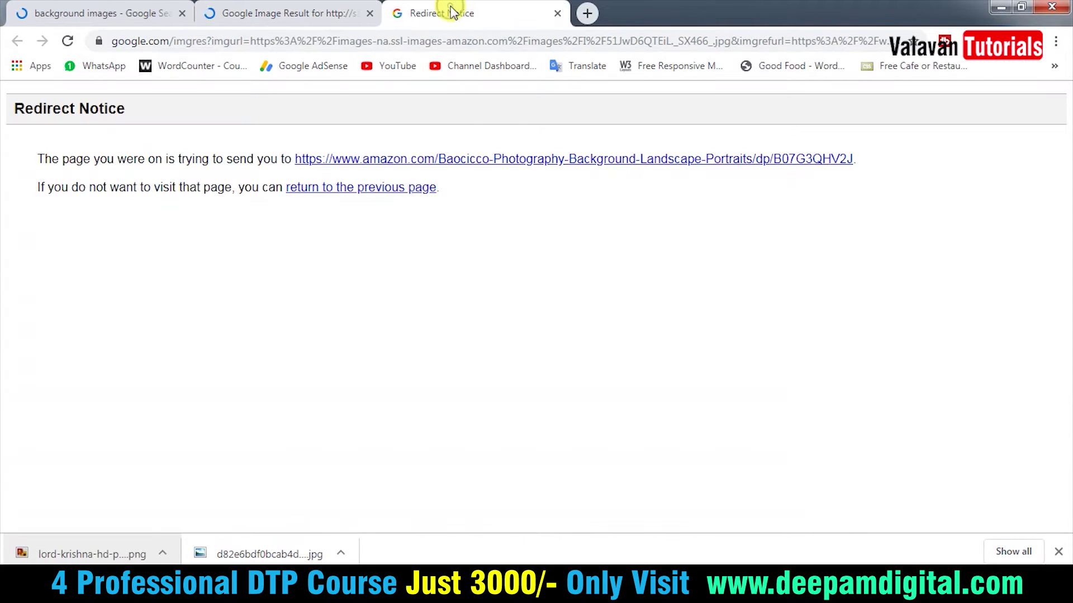
left_click(558, 14)
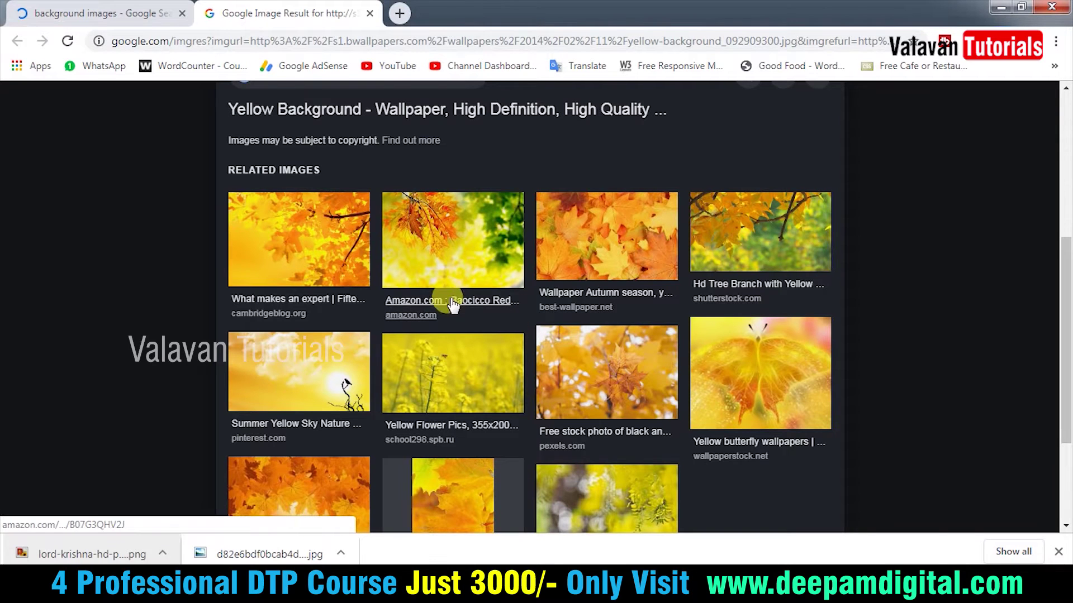
Open the large leaves image at full size in a new tab and copy it
scroll(689, 433, "down", 3)
scroll(689, 430, "up", 3)
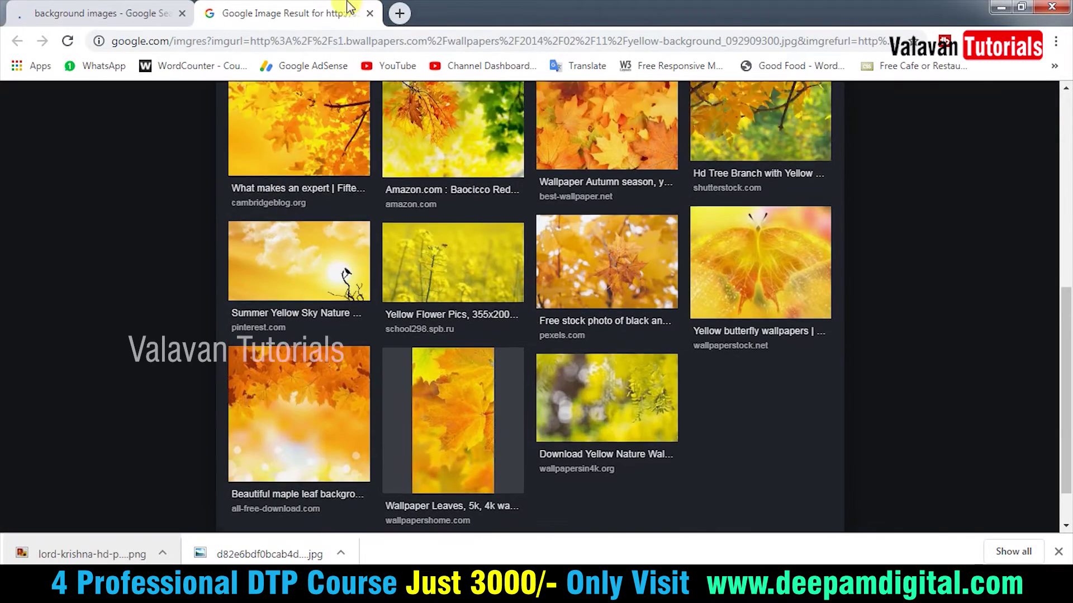
scroll(404, 147, "up", 5)
right_click(436, 225)
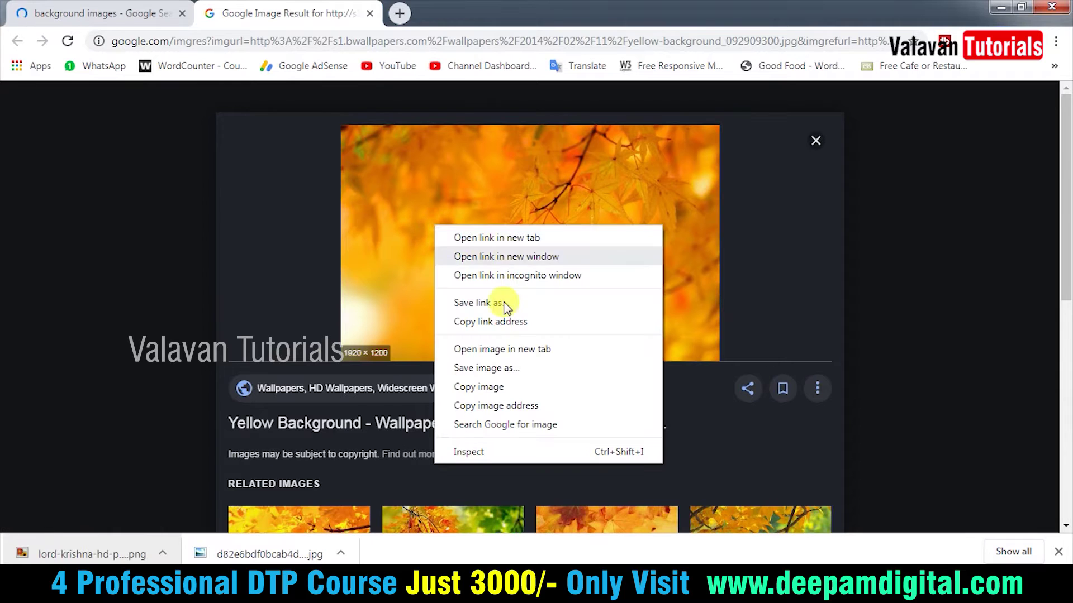
left_click(511, 351)
left_click(435, 12)
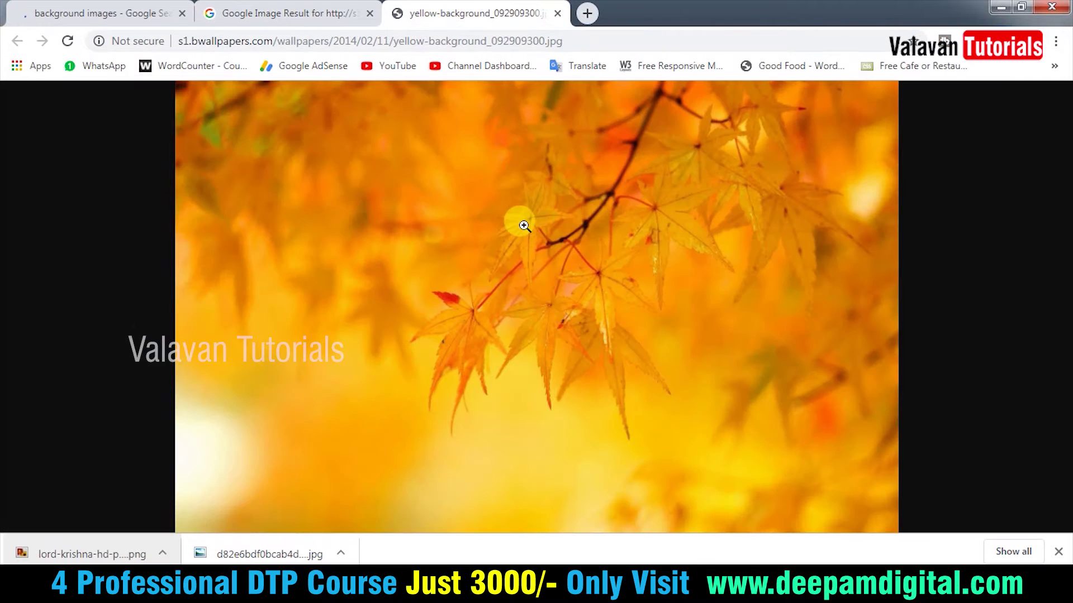
right_click(523, 225)
left_click(595, 276)
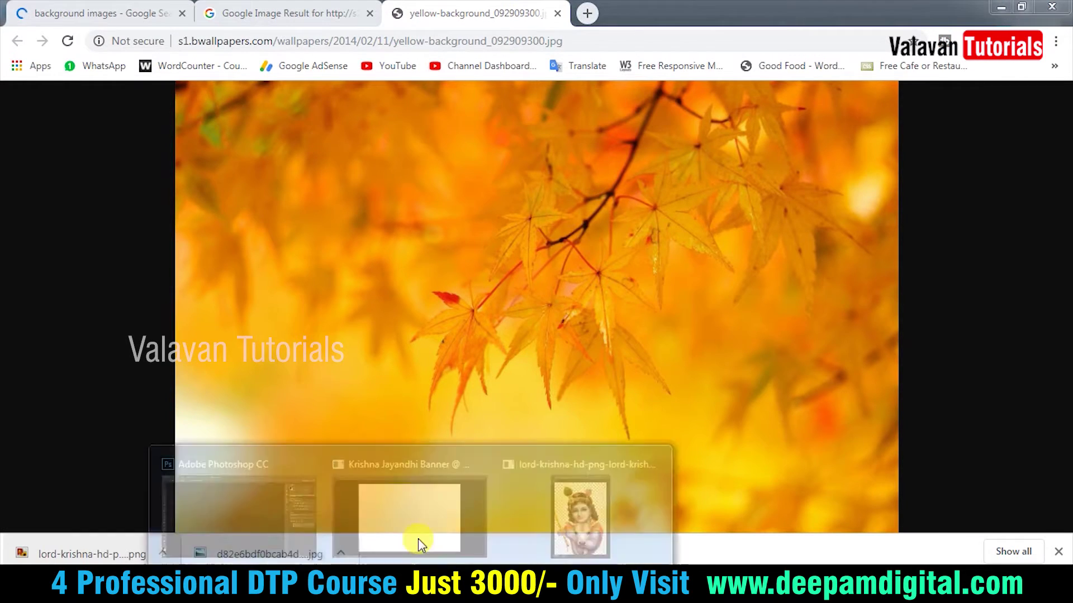
Paste the yellow leaves image as Layer 1 and scale it to fill the banner canvas
left_click(404, 476)
key("ctrl+v")
mouse_move(548, 301)
left_mouse_down()
mouse_move(725, 180)
mouse_move(722, 159)
left_mouse_up()
key("ctrl+t")
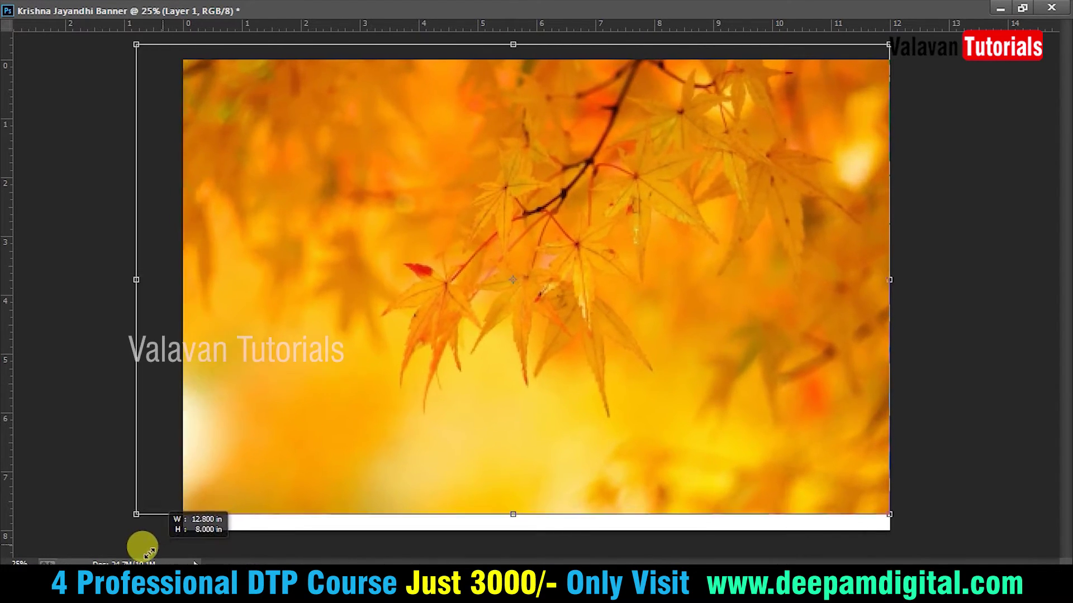
left_click_drag(513, 278, 101, 535)
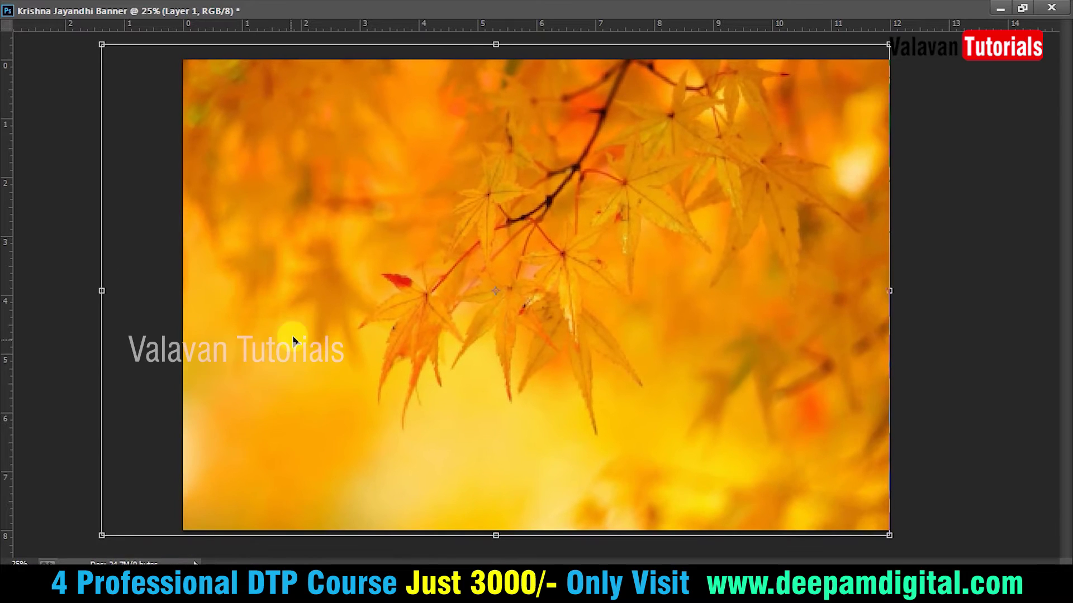
left_click_drag(294, 341, 372, 331)
key("Return")
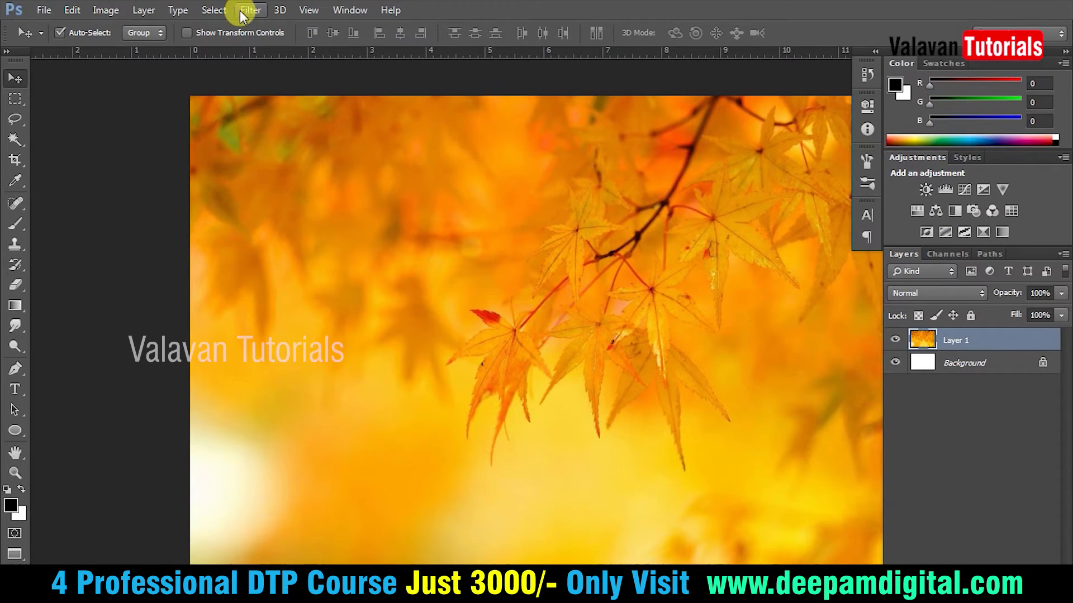
left_click(251, 10)
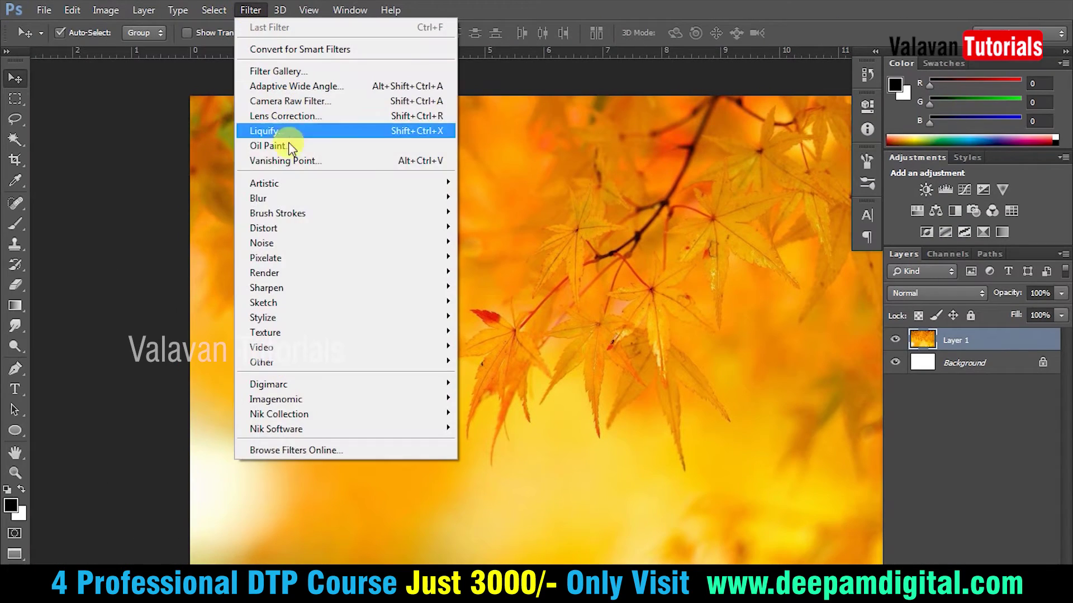
mouse_move(343, 197)
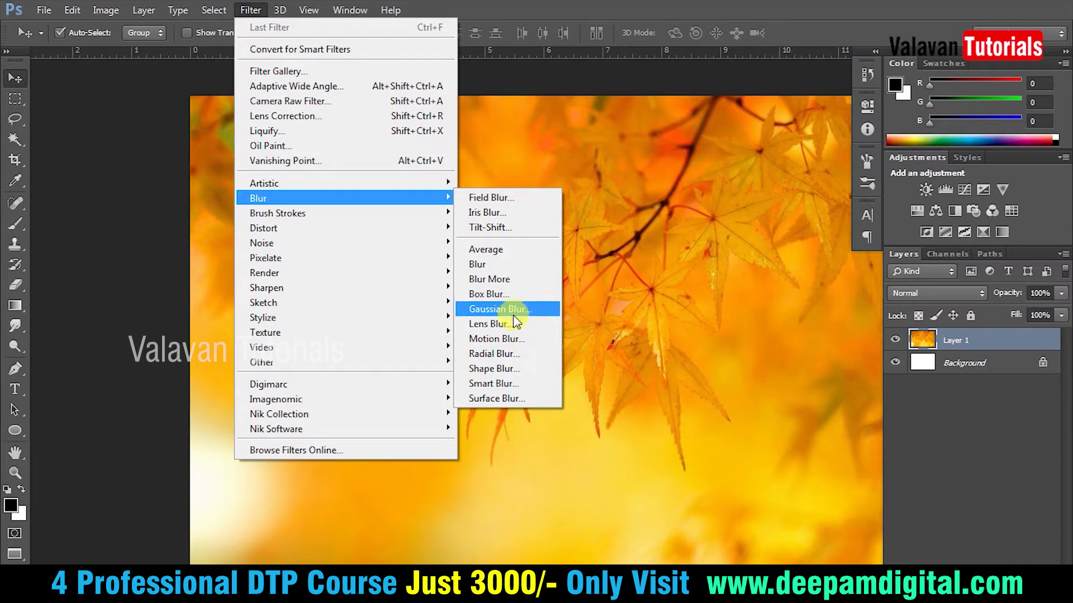
Blur the leaf background with Gaussian Blur, first at radius 7.8, then 57.8 pixels
left_click(513, 314)
left_click_drag(475, 346, 488, 347)
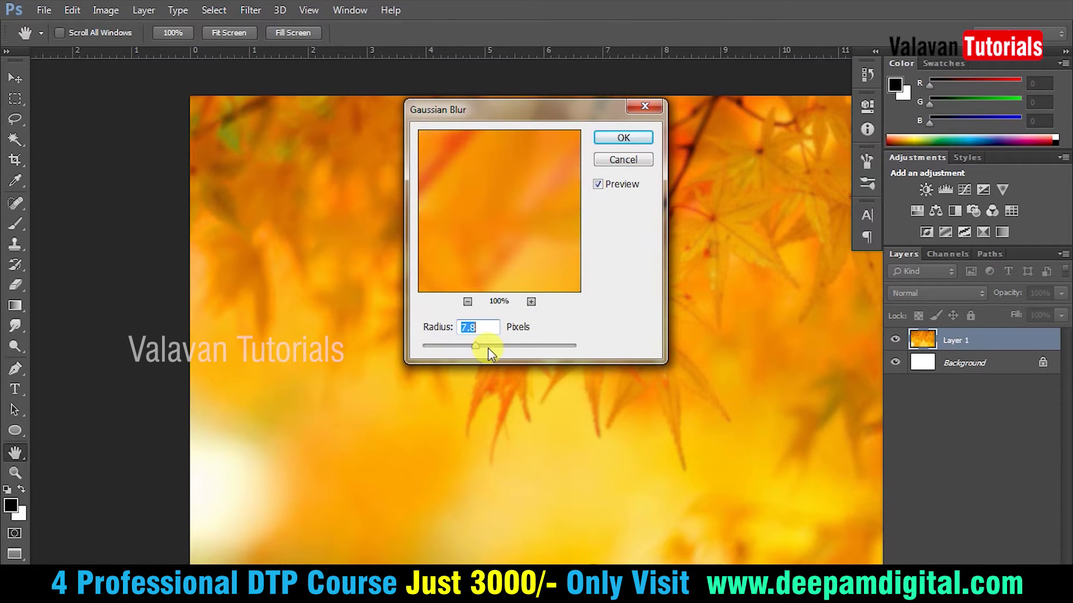
left_click(647, 139)
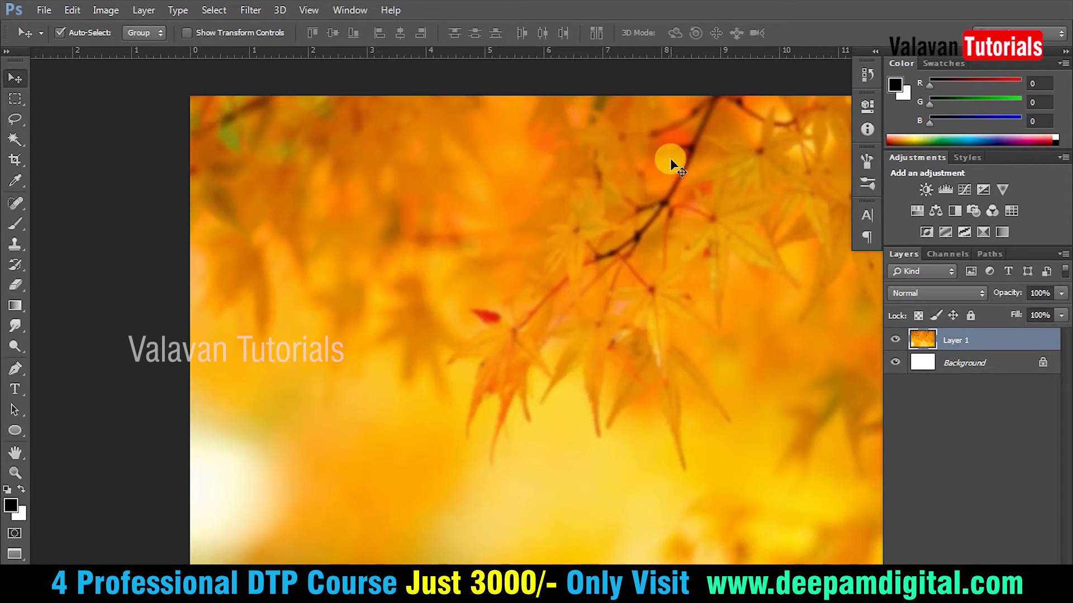
left_click(260, 13)
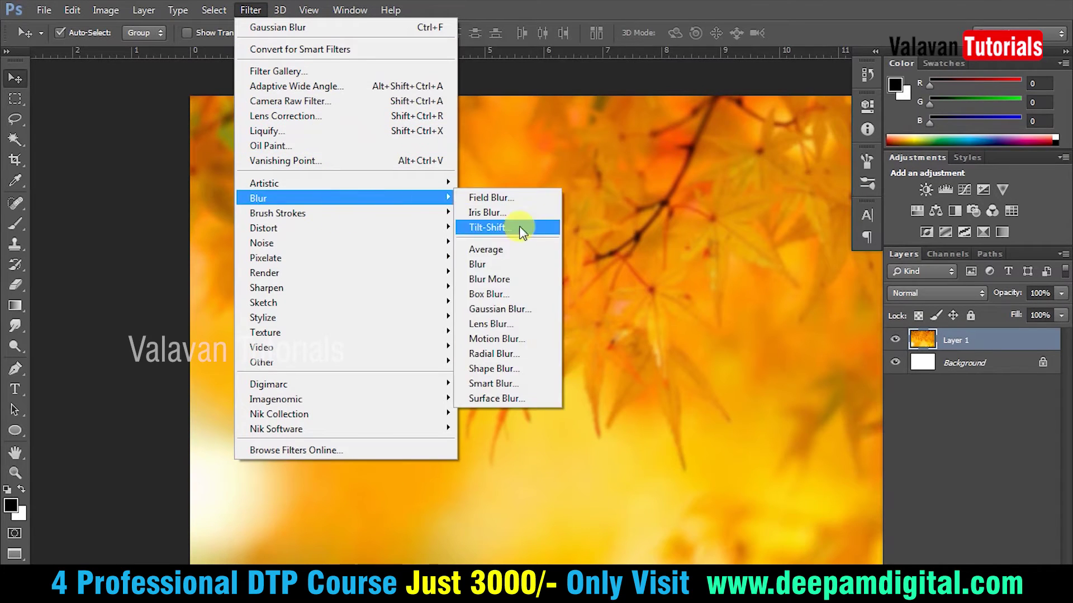
left_click(513, 306)
mouse_move(474, 247)
left_mouse_down()
mouse_move(430, 253)
mouse_move(491, 211)
mouse_move(474, 243)
mouse_move(478, 333)
left_mouse_up()
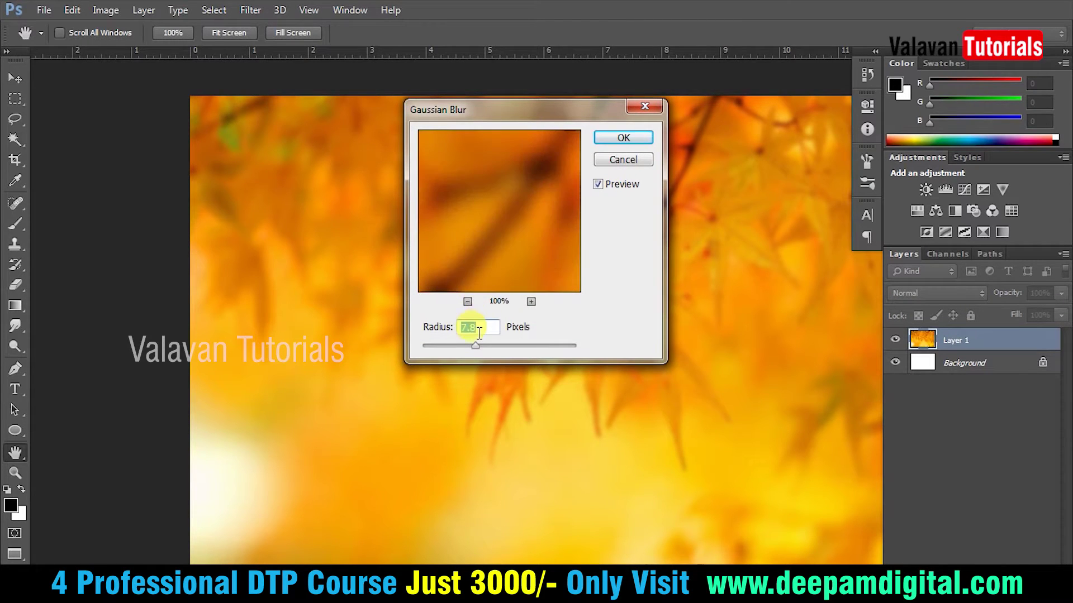
left_click(469, 302)
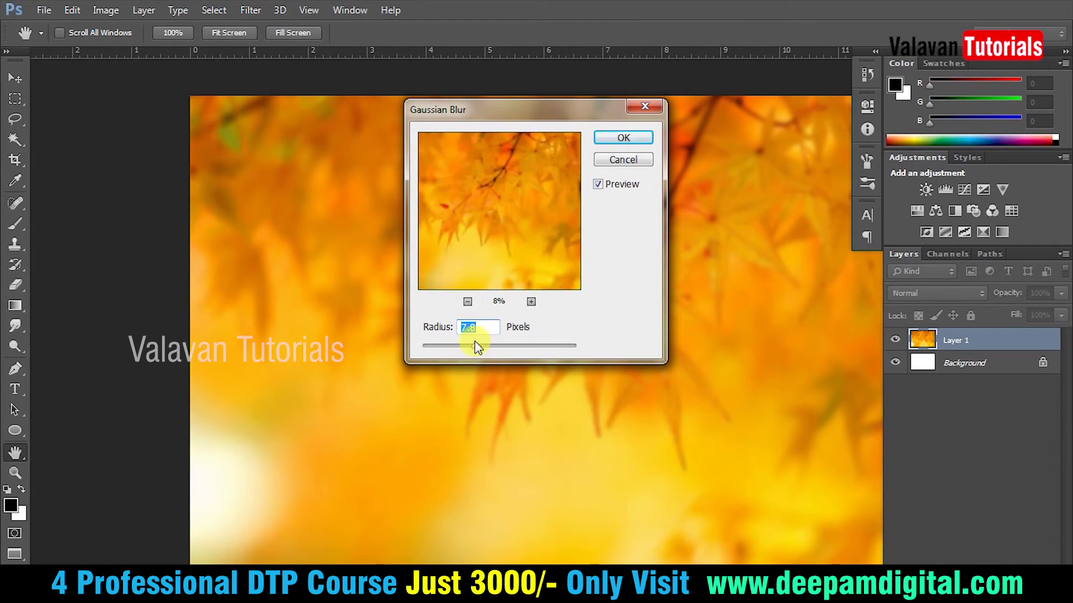
left_click_drag(505, 350, 520, 353)
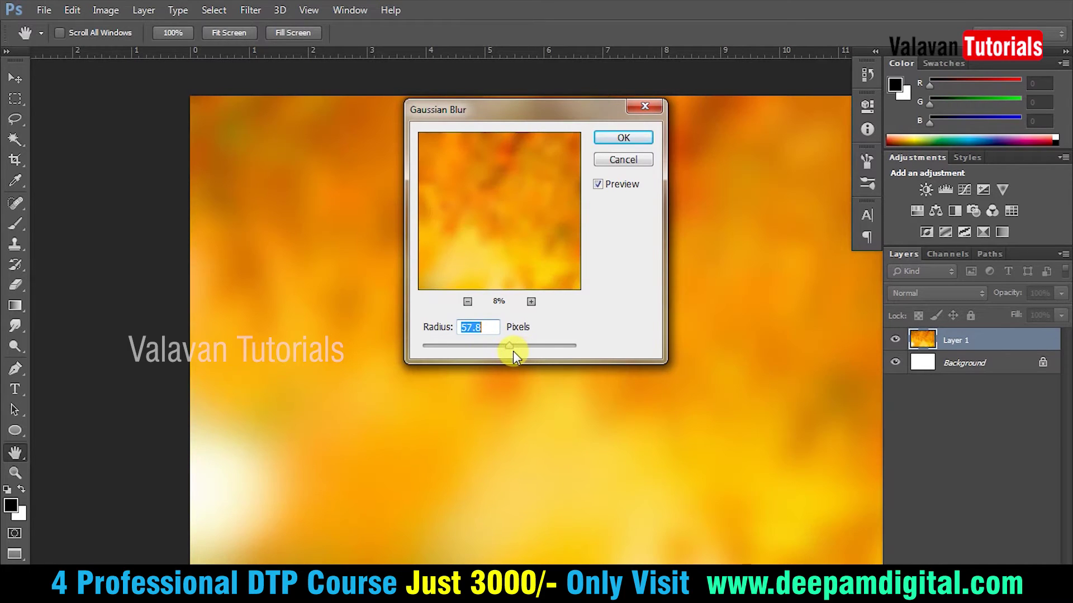
left_click(642, 138)
Zoom the banner to fit and return to Standard Screen Mode
key("v")
key("f")
key("f")
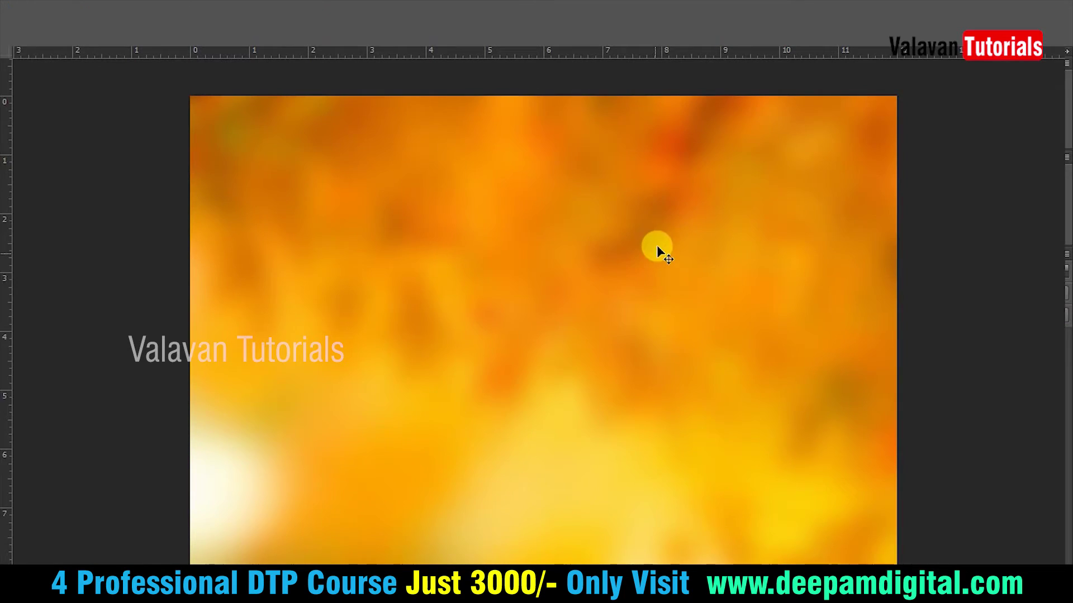
key("ctrl+minus")
key("ctrl+minus")
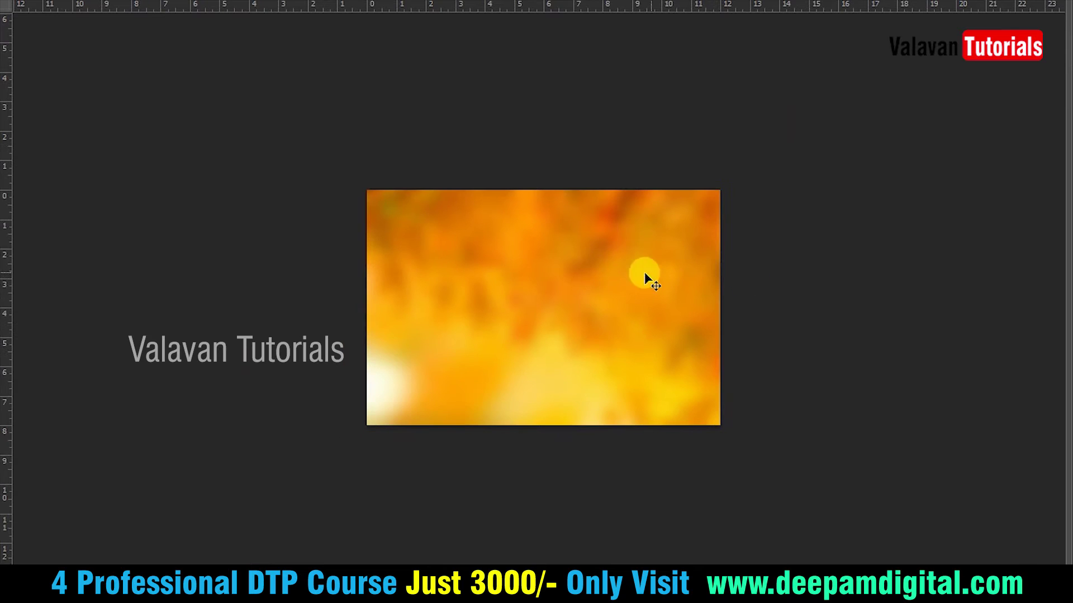
key("ctrl+0")
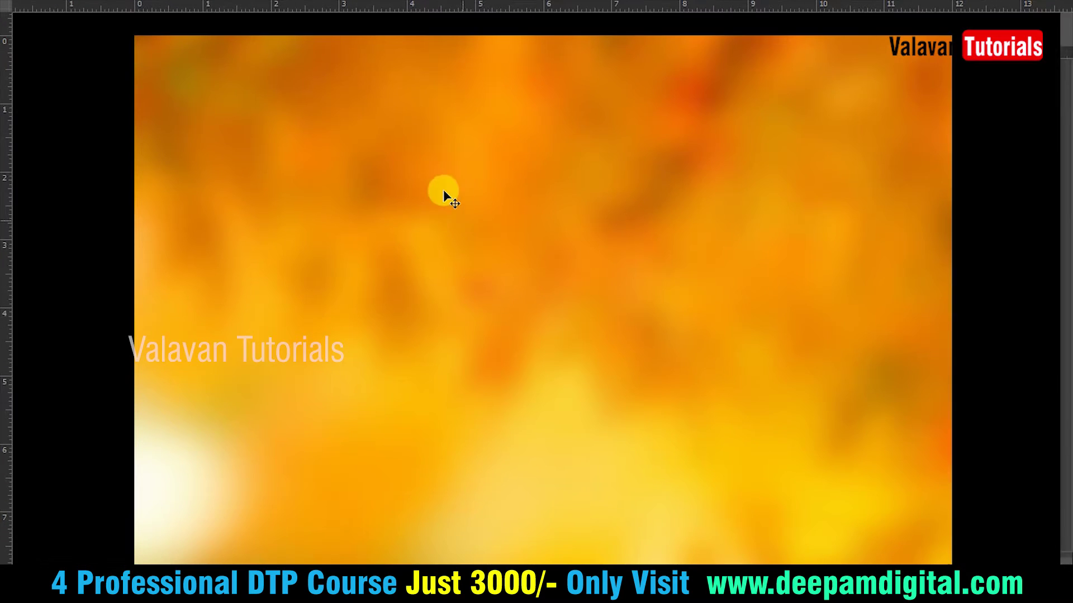
key("f")
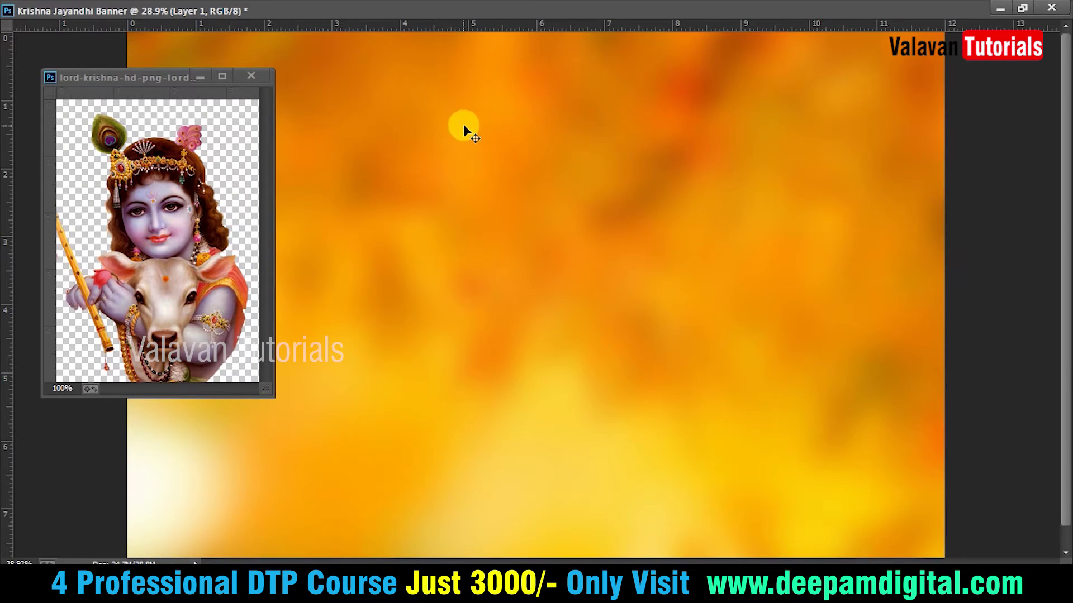
key("f")
key("f")
key("f")
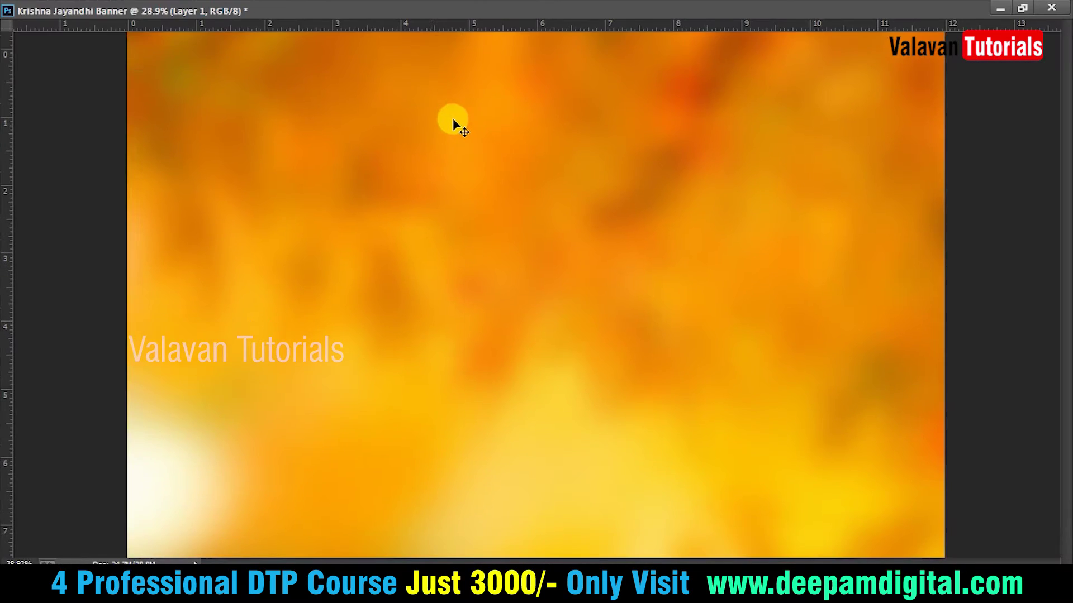
key("f")
key("f")
Add a vertical and a horizontal guide at 0.5 inch
left_click(310, 10)
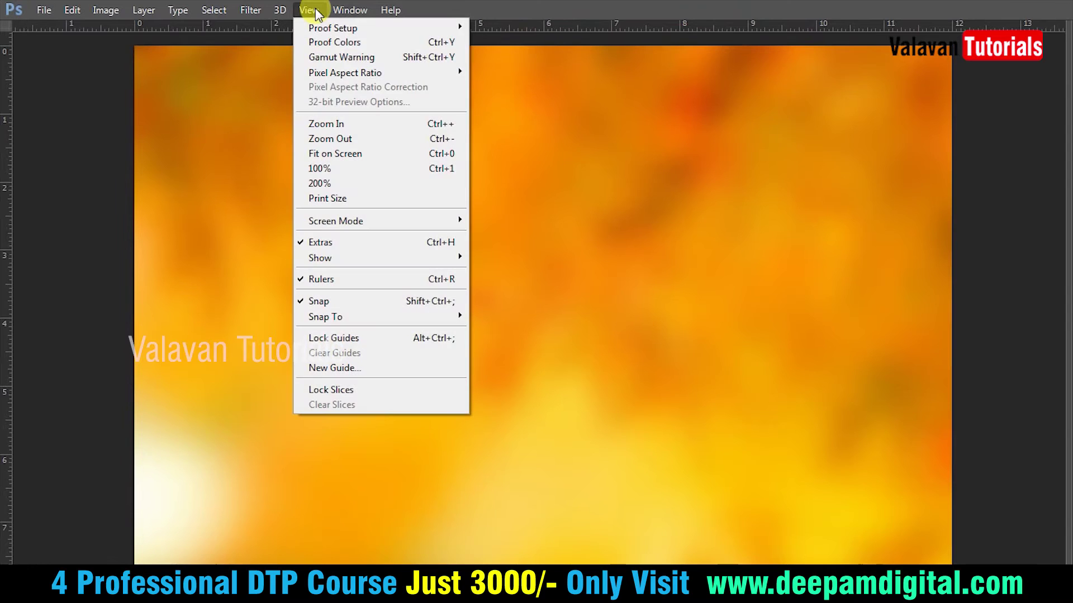
left_click(369, 368)
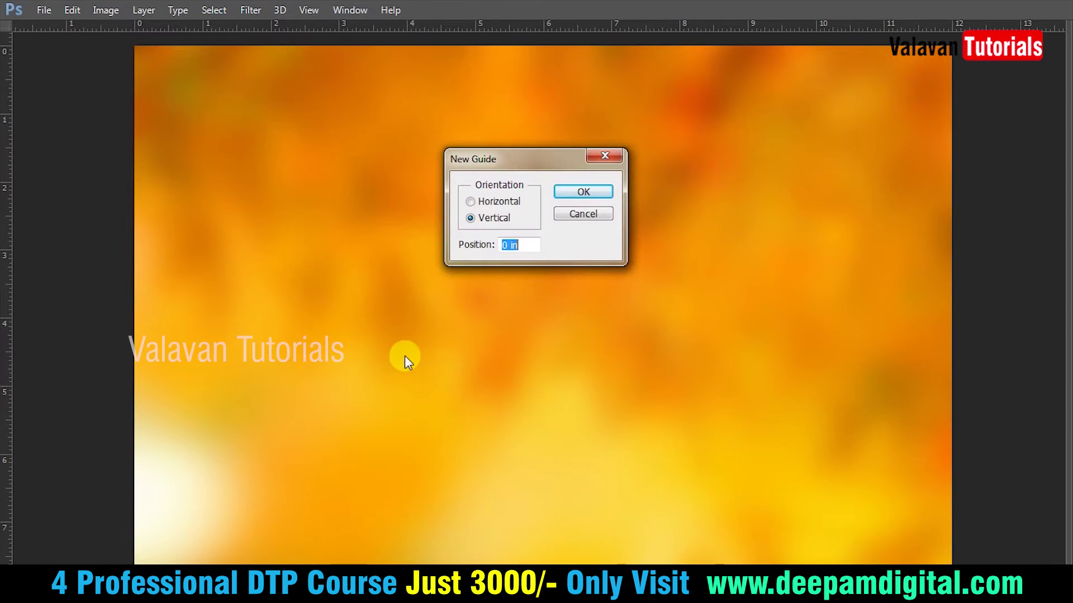
type(".5")
key("Return")
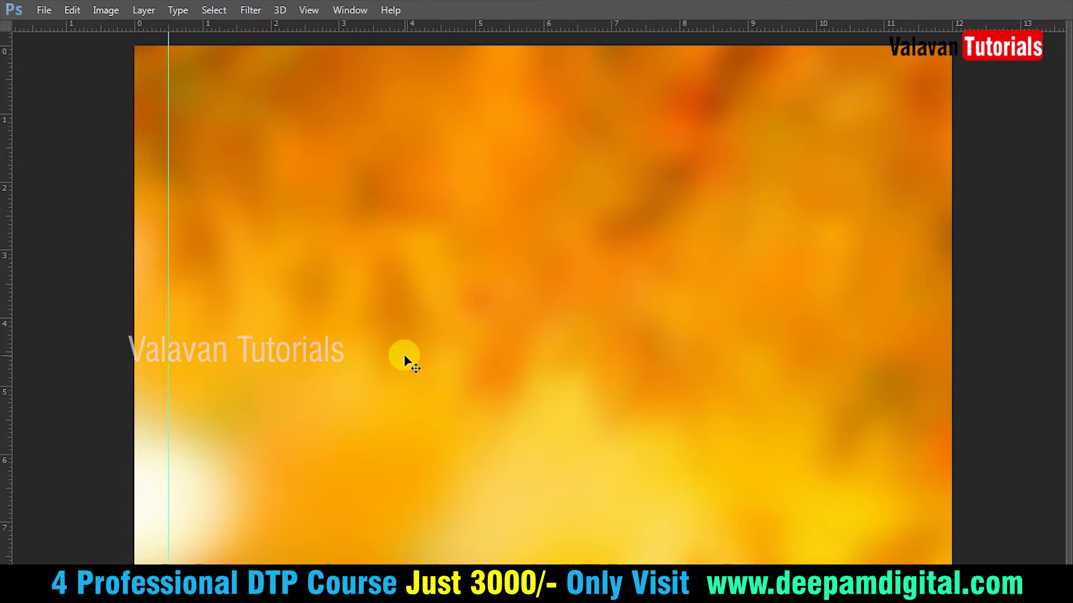
left_click(308, 10)
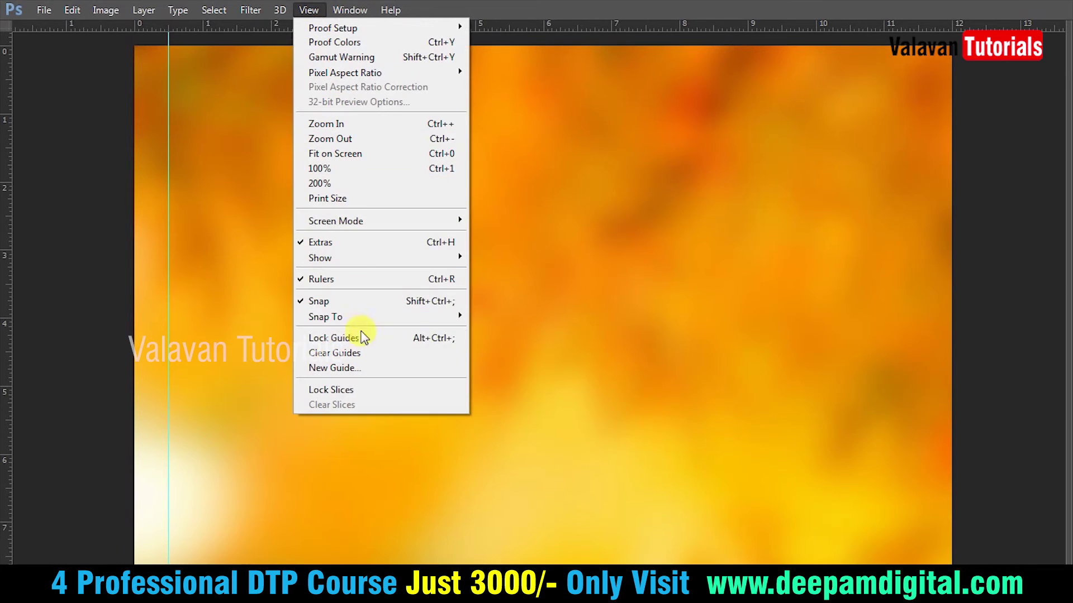
left_click(359, 367)
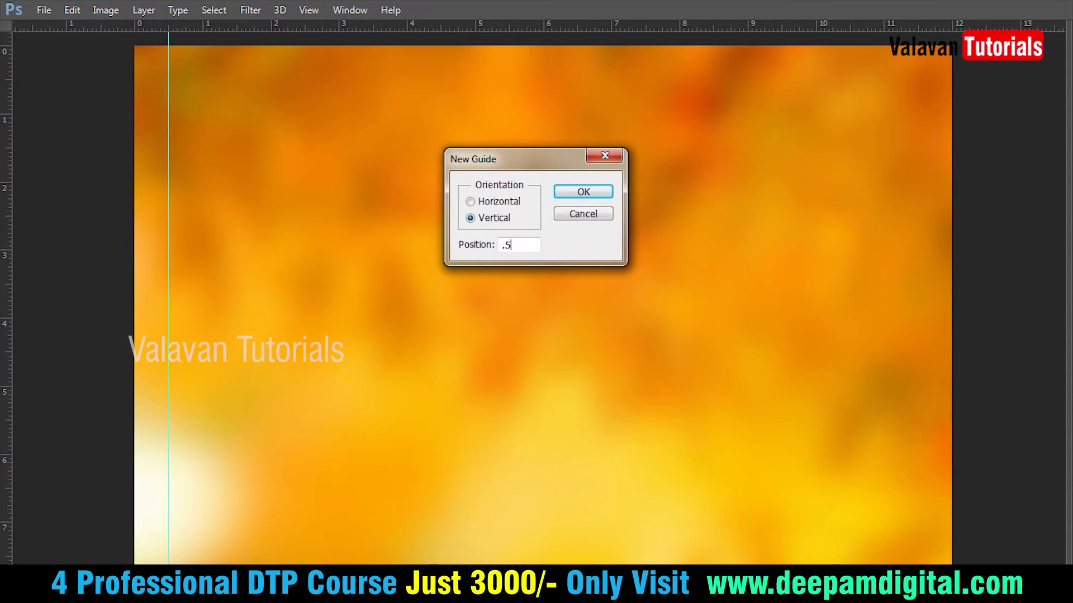
left_click(583, 193)
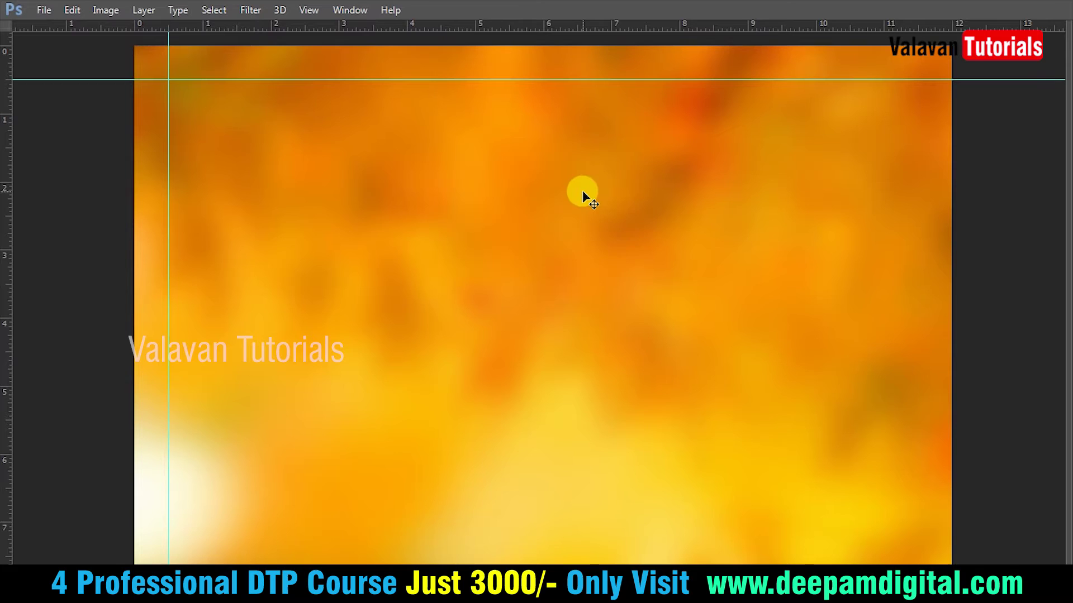
Add the far guides at 11.5 inches vertical and 7.5 inches horizontal, then zoom to fit
key("alt+v")
key("e")
type("11.")
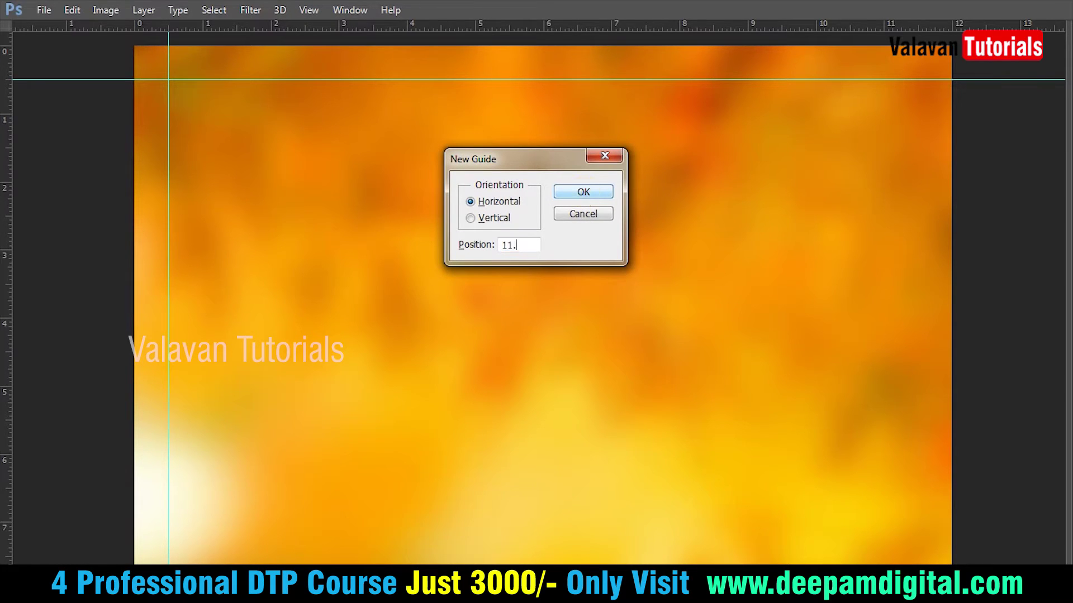
type("5")
left_click(583, 192)
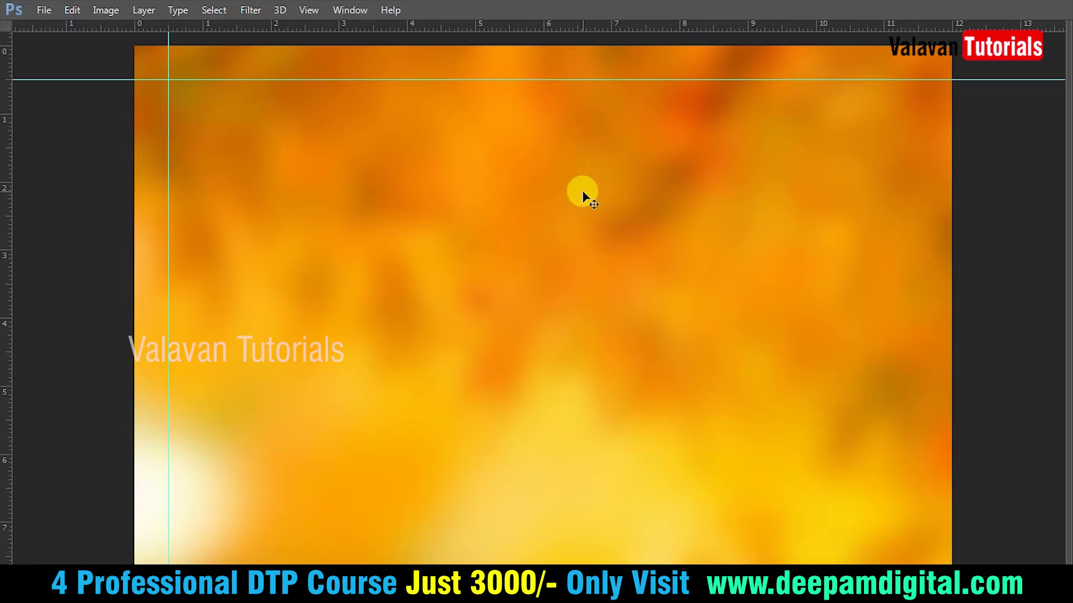
key("ctrl+minus")
key("ctrl+minus")
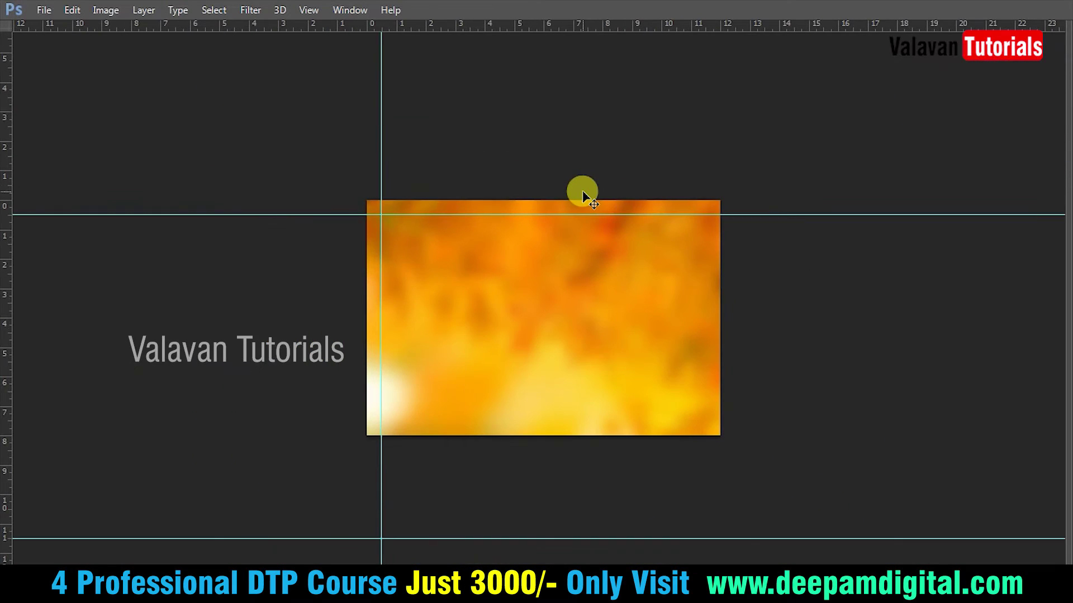
key("alt+v")
key("e")
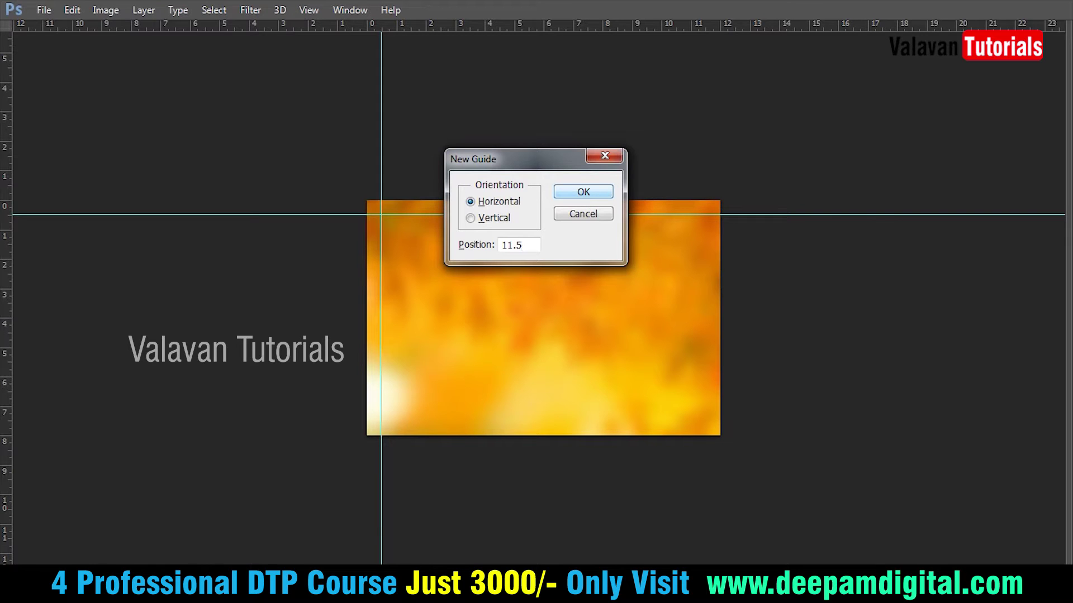
left_click(582, 193)
key("alt+v")
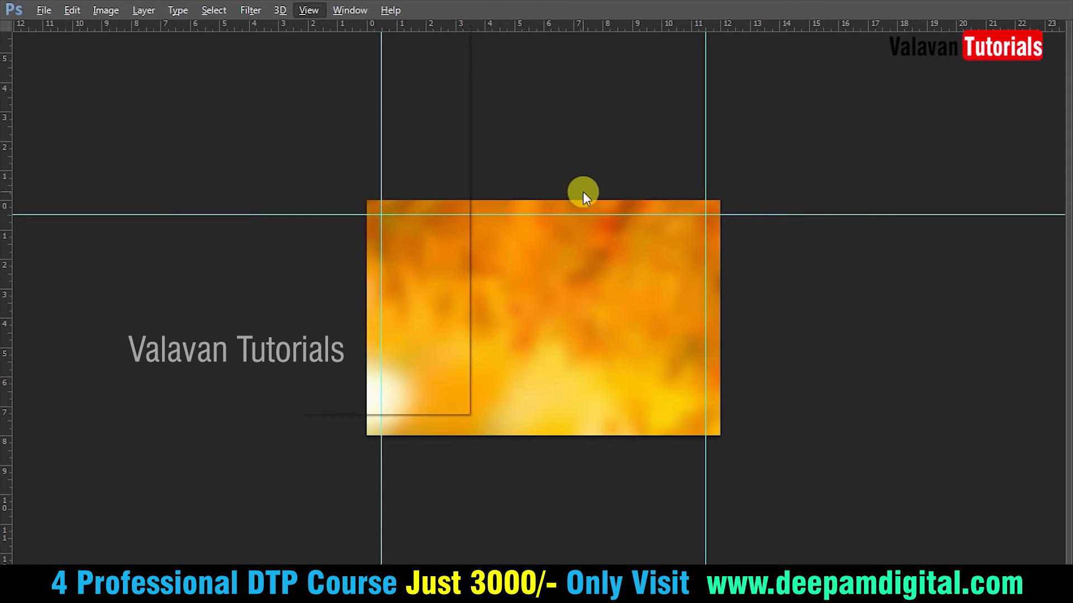
type("e7.5")
key("alt+h")
left_click(583, 193)
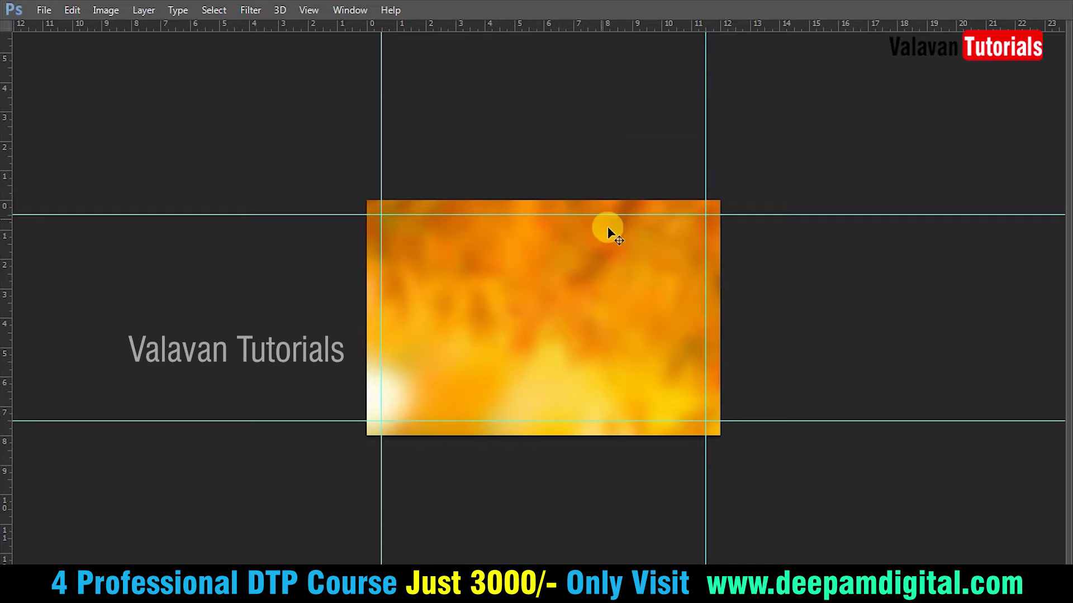
key("ctrl+plus")
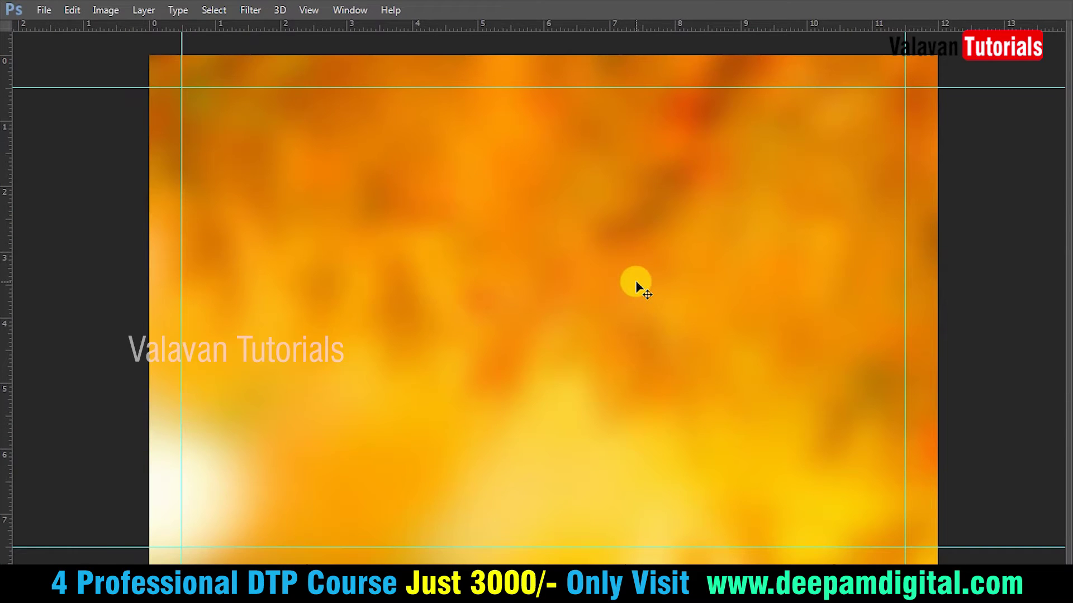
Select the strip outside the half-inch guides and copy it onto its own Layer 2
key("m")
mouse_move(182, 88)
left_mouse_down()
mouse_move(463, 304)
mouse_move(711, 431)
mouse_move(902, 547)
left_mouse_up()
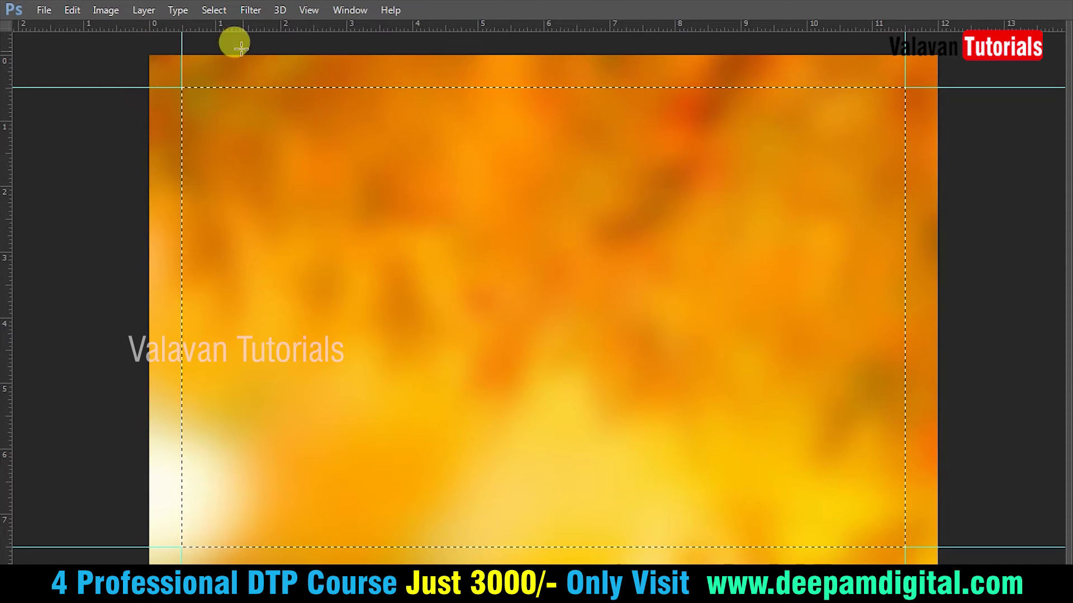
left_click(204, 14)
left_click(226, 71)
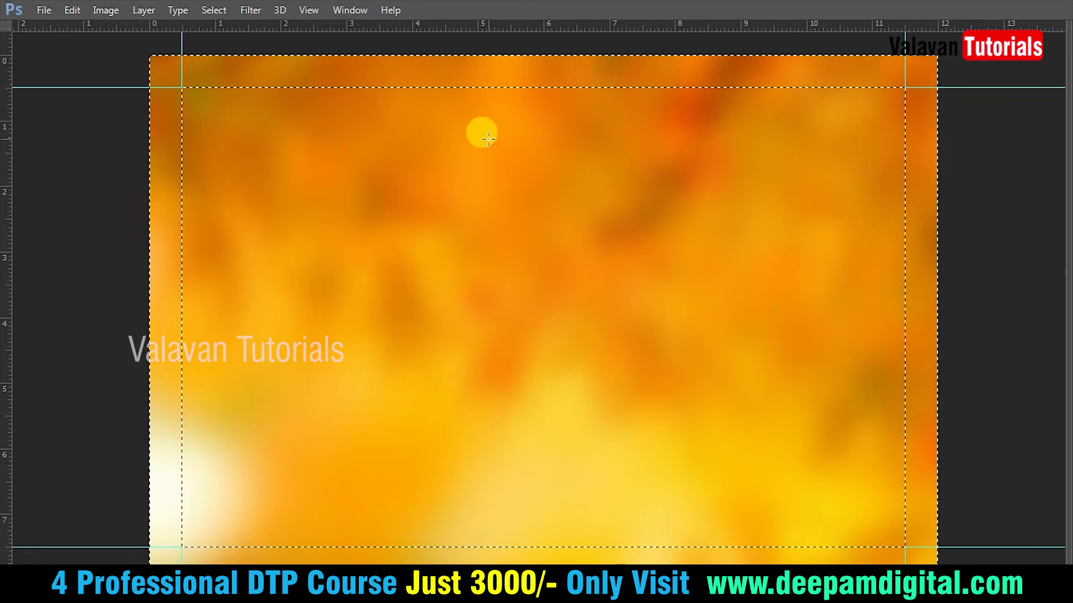
key("Tab")
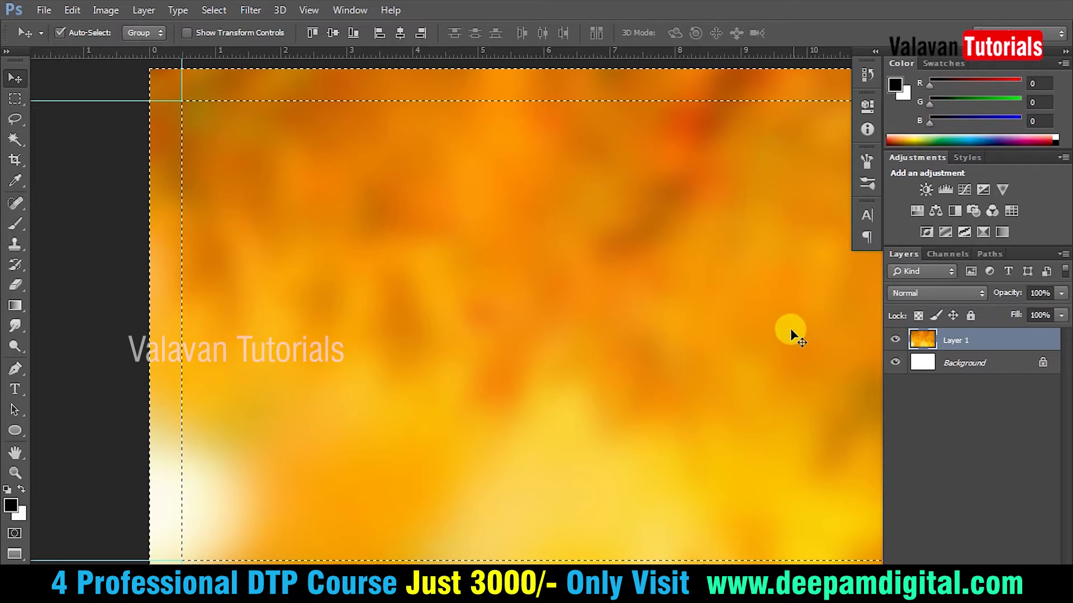
key("ctrl+d")
key("ctrl+shift+alt+n")
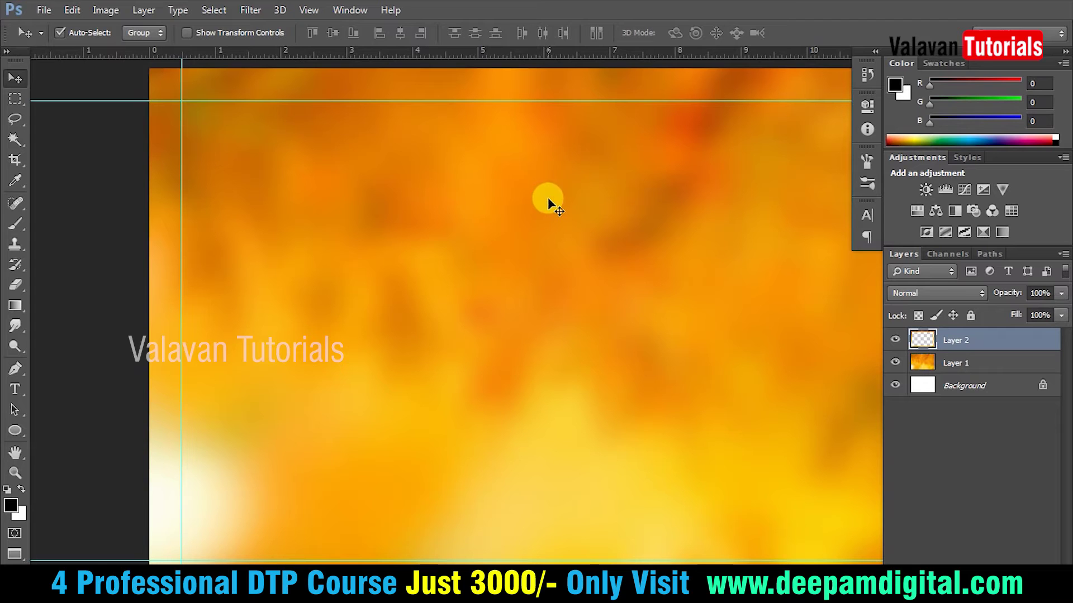
Shift the border layer's hue toward red, about -19, and inspect it full screen
key("ctrl+u")
mouse_move(510, 211)
left_mouse_down()
mouse_move(521, 216)
mouse_move(489, 219)
left_mouse_up()
key("Return")
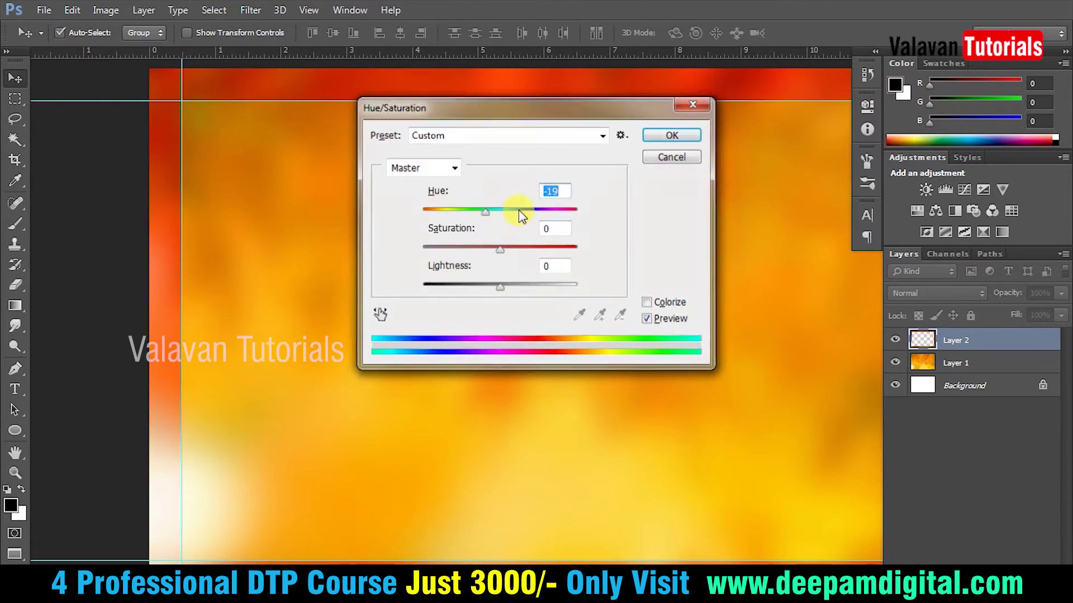
key("f")
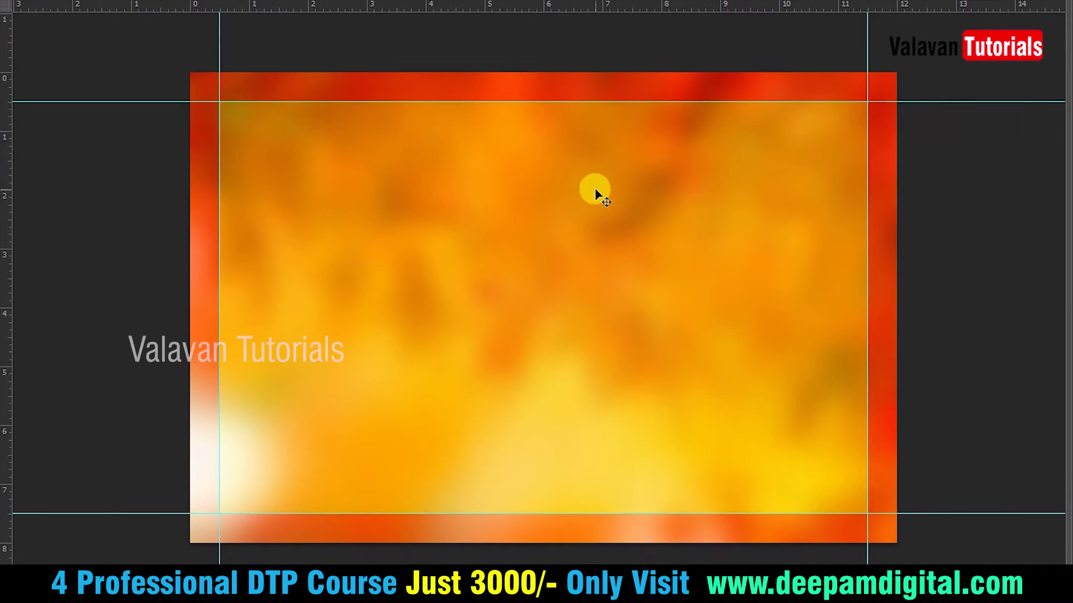
key("shift+f")
Give the Layer 2 border a 7 px white stroke, then hide the guides
key("alt+l")
key("y")
key("k")
left_click(764, 225)
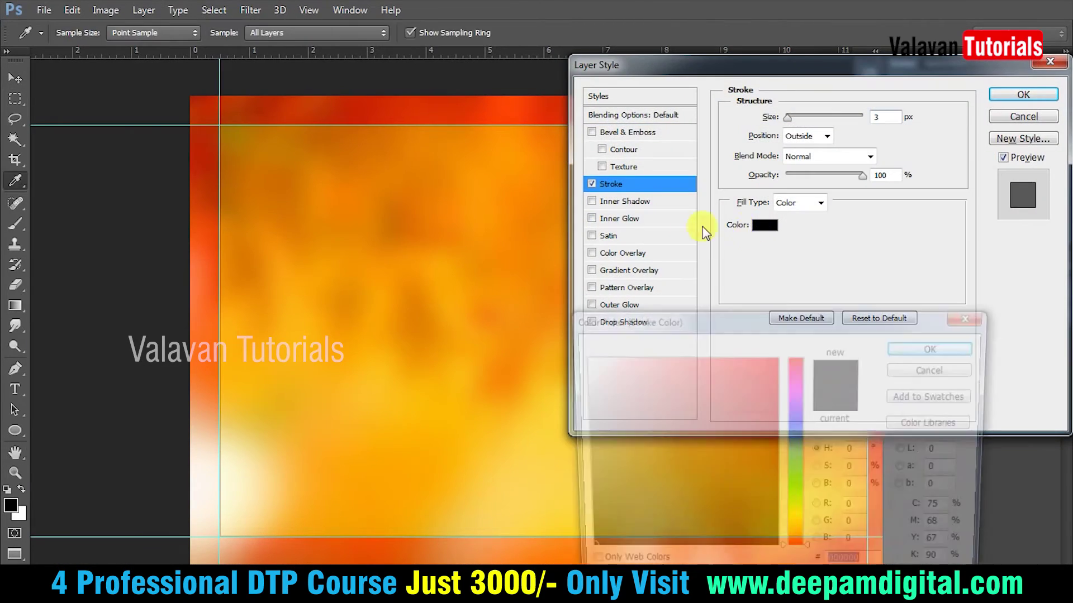
left_click(630, 376)
key("Return")
key("Up")
key("Up")
key("Up")
key("Up")
left_click(1021, 94)
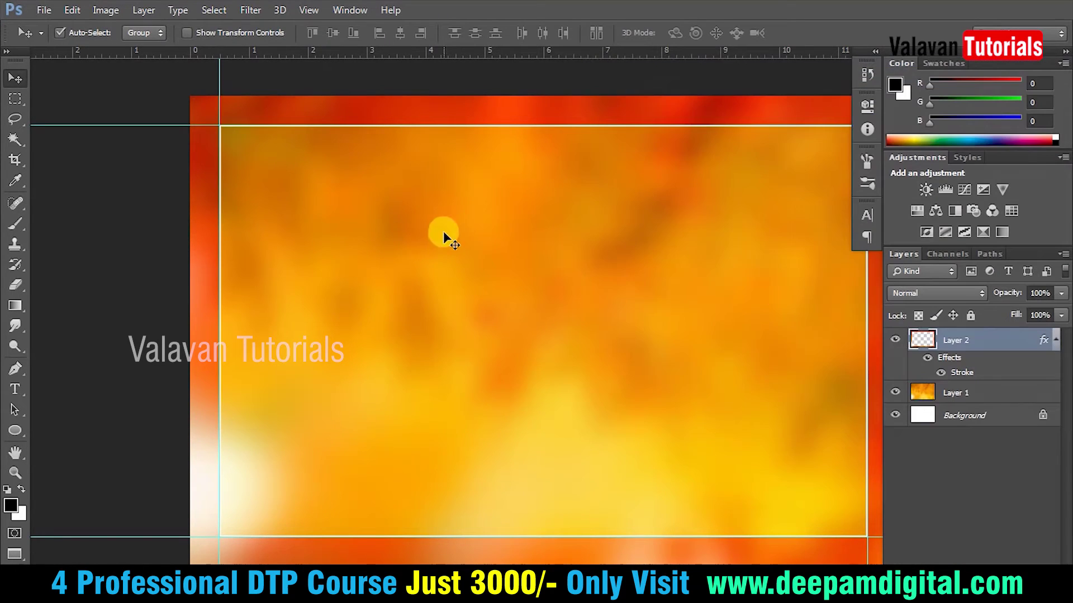
key("ctrl+h")
key("f")
key("f")
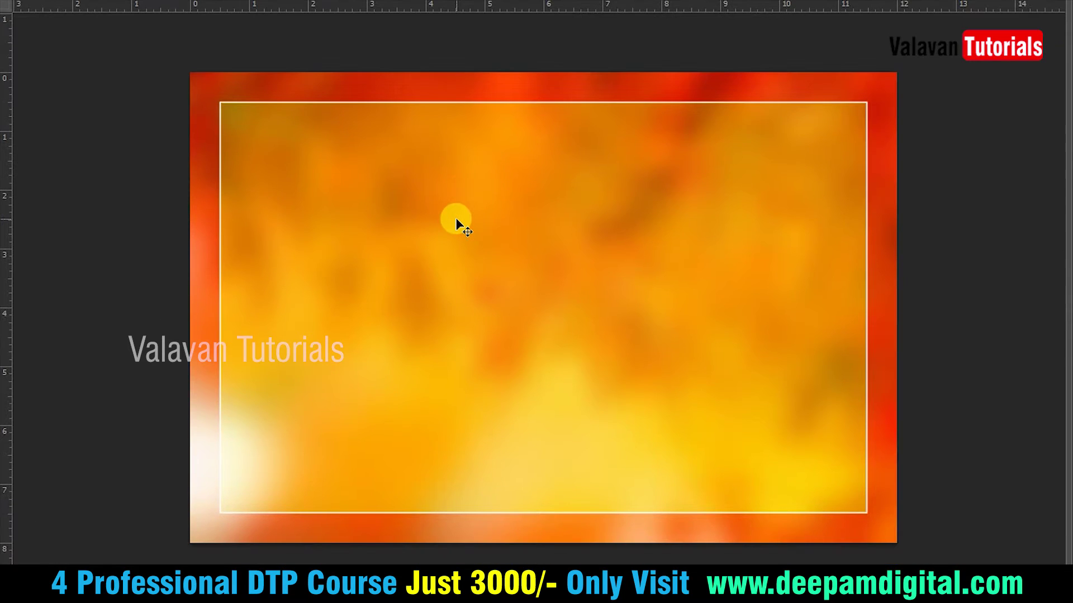
key("ctrl+plus")
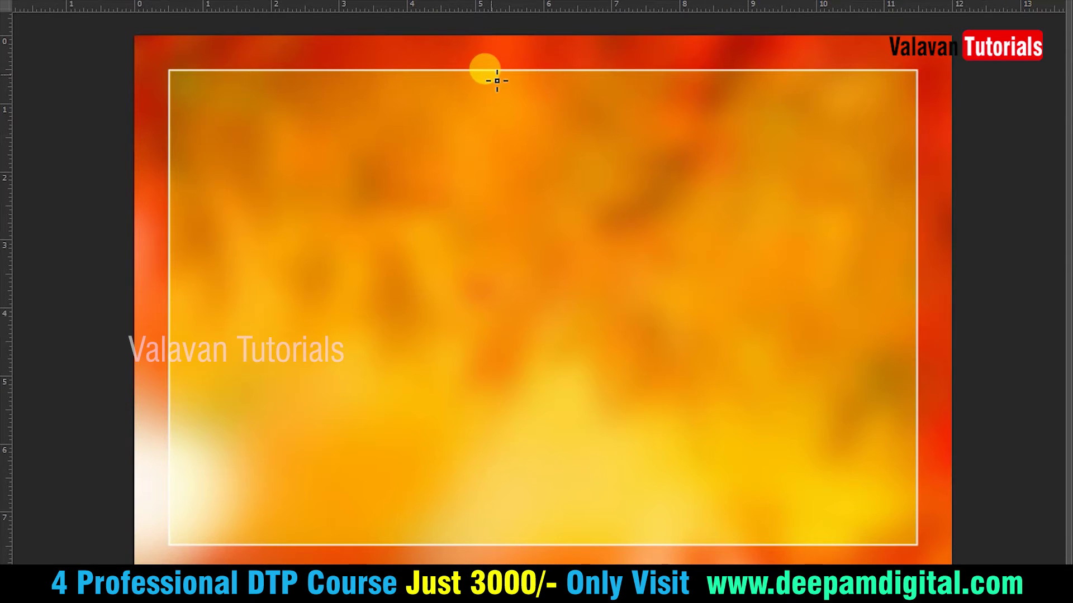
key("Tab")
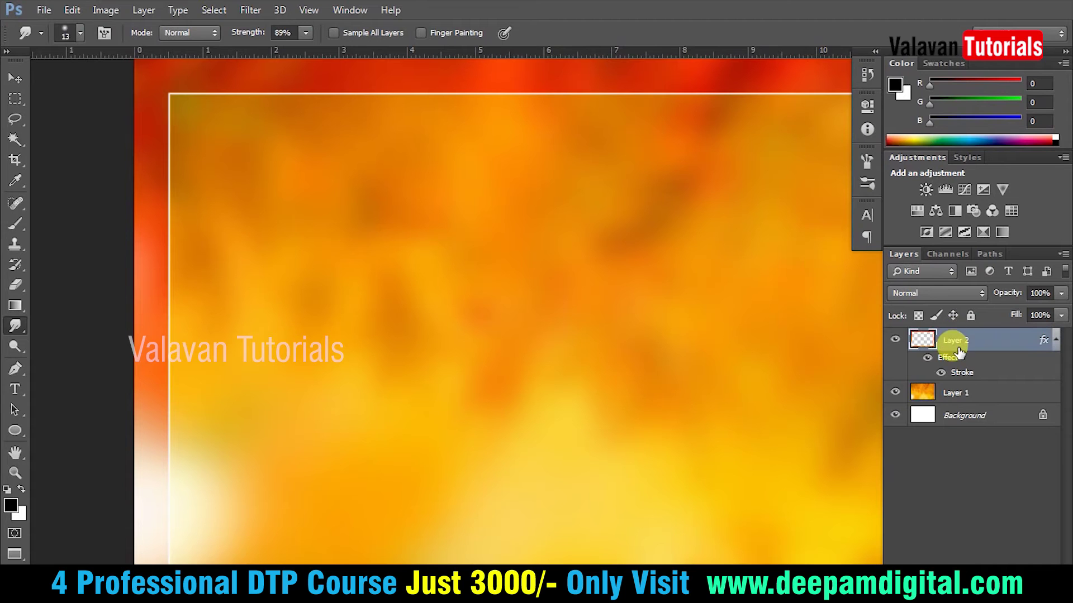
Add a faint, wider-spread drop shadow to the border frame
left_click(959, 574)
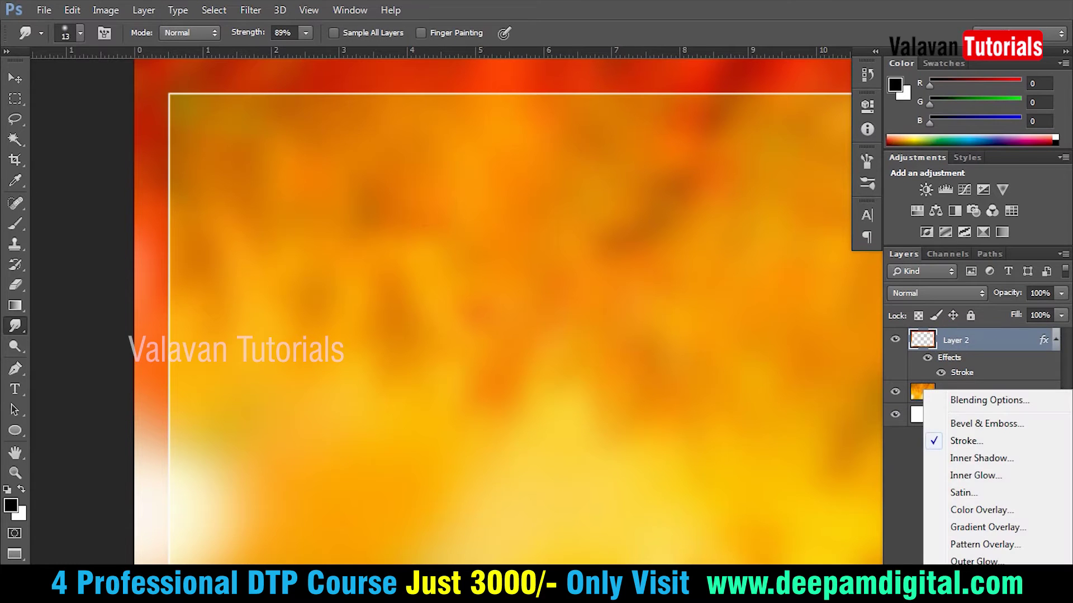
left_click(974, 537)
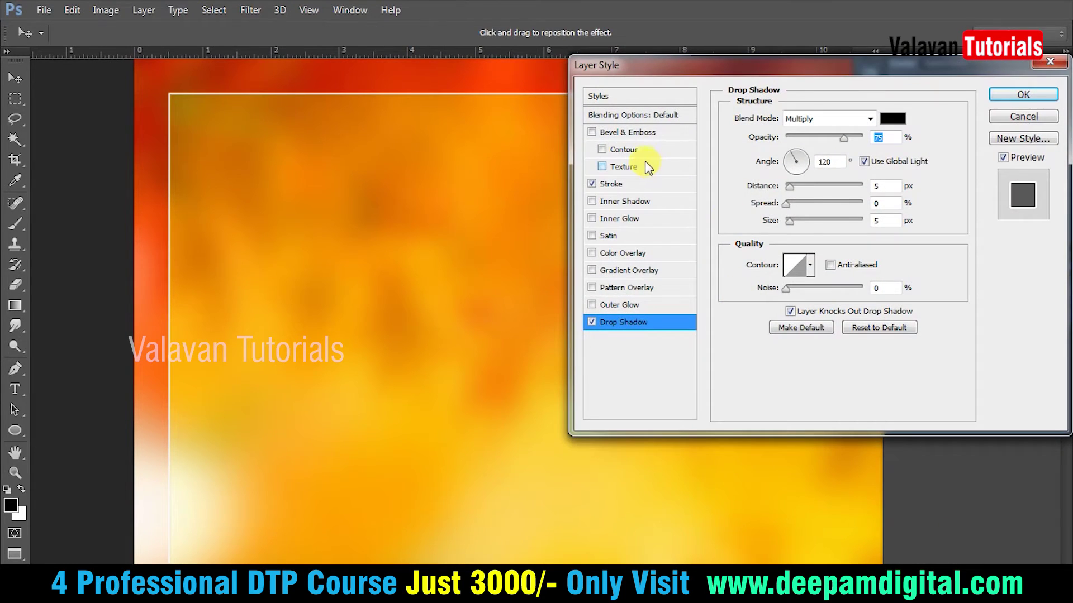
mouse_move(793, 204)
left_mouse_down()
mouse_move(799, 221)
mouse_move(799, 190)
mouse_move(808, 205)
left_mouse_up()
left_click_drag(843, 138, 792, 139)
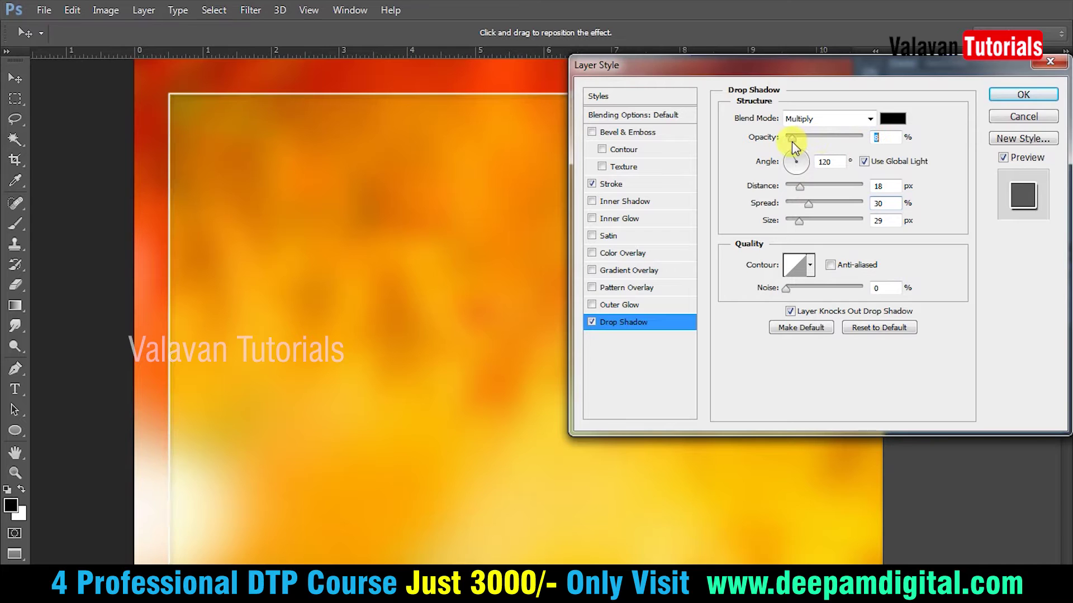
left_click(1024, 96)
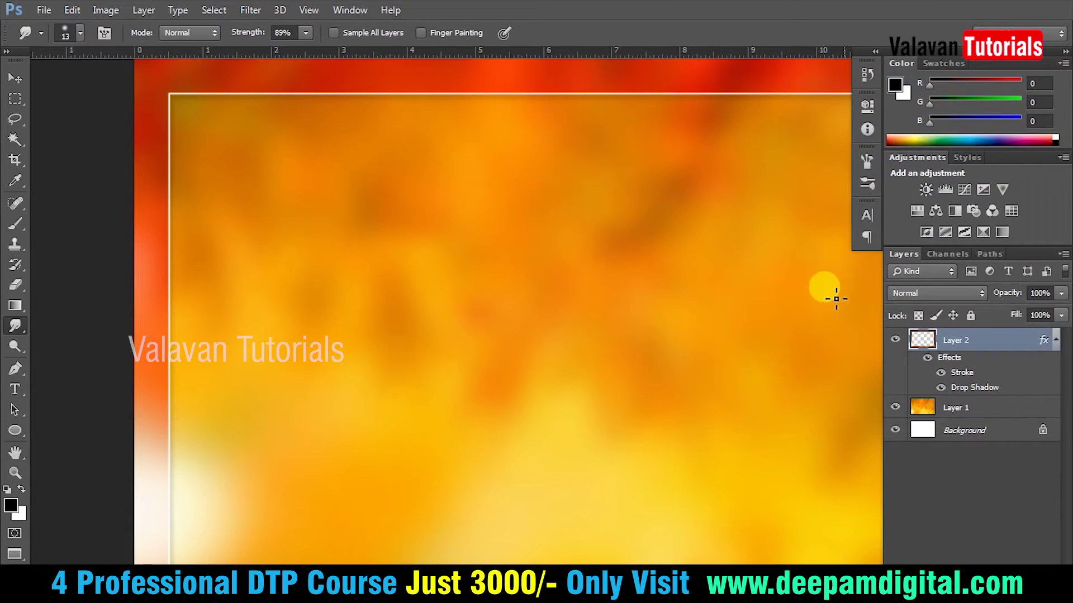
key("f")
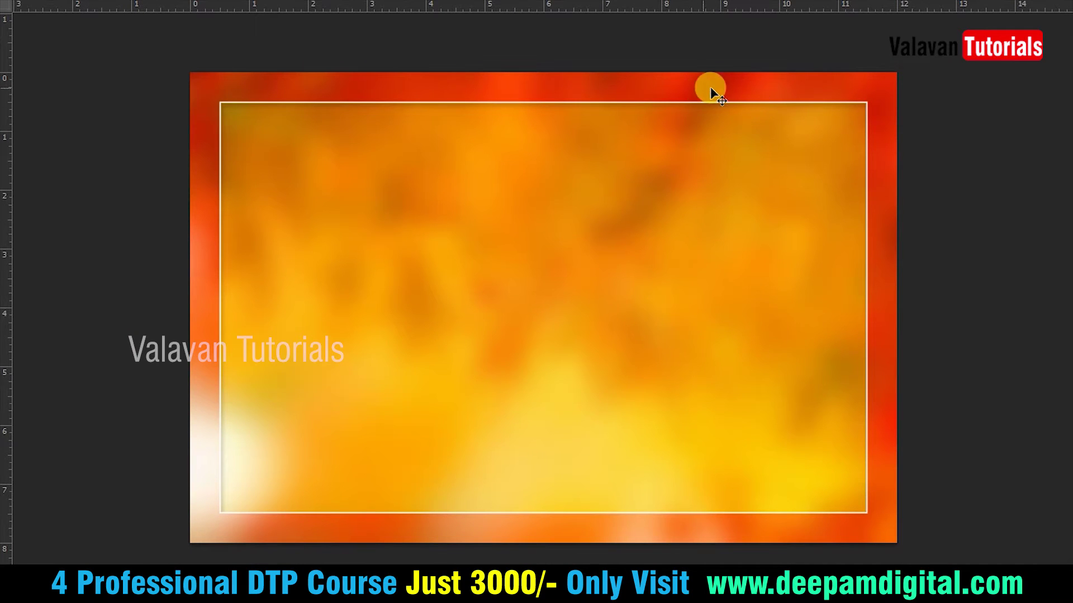
Copy the Krishna PNG and paste it into the banner, closing the PNG without saving
key("ctrl+o")
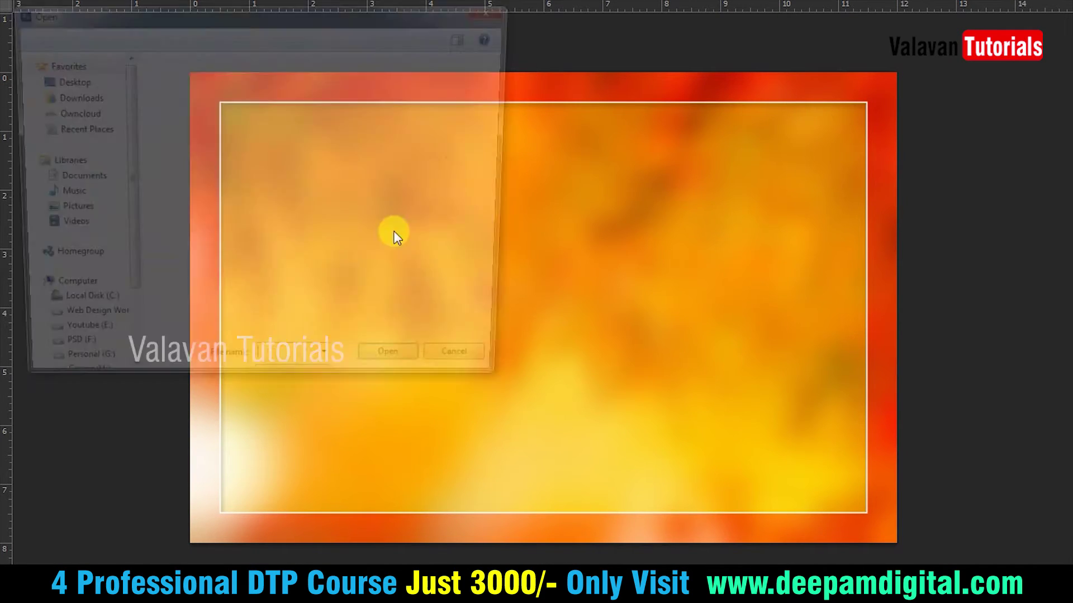
left_click(468, 155)
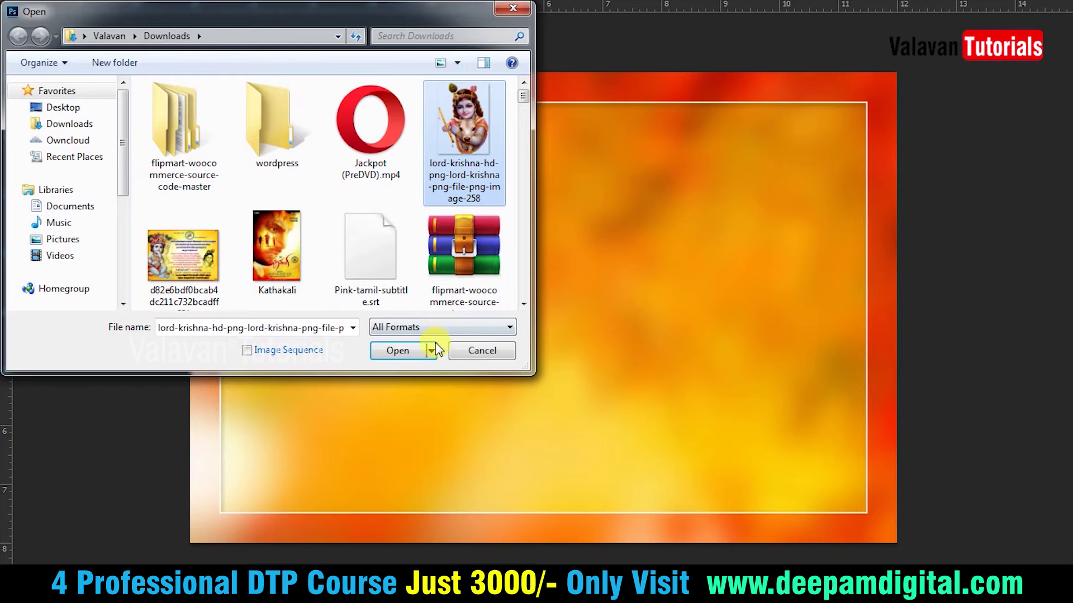
left_click(422, 351)
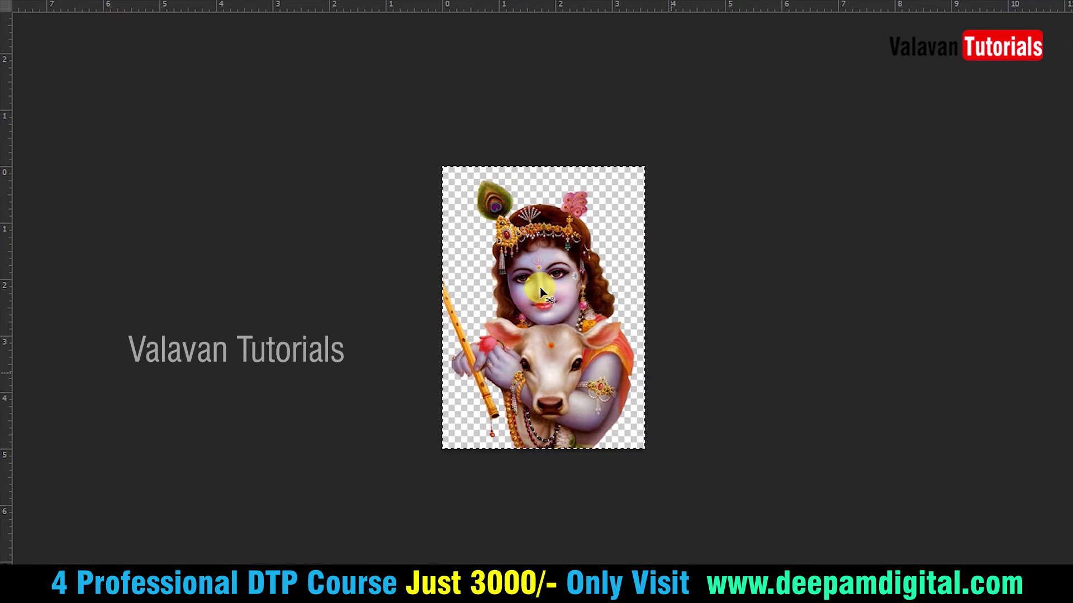
key("ctrl+x")
key("ctrl+v")
key("ctrl+z")
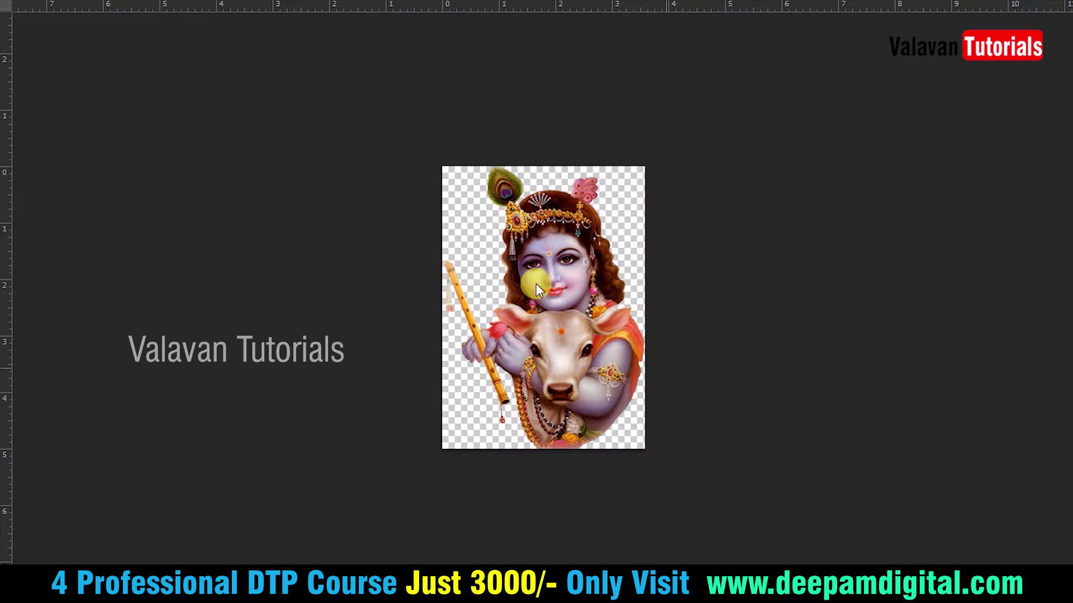
key("ctrl+x")
key("ctrl+w")
left_click(538, 244)
key("ctrl+v")
Enlarge the Krishna image and position it on the banner's right side
left_click_drag(539, 301, 334, 304)
key("ctrl+t")
left_click_drag(323, 269, 423, 128)
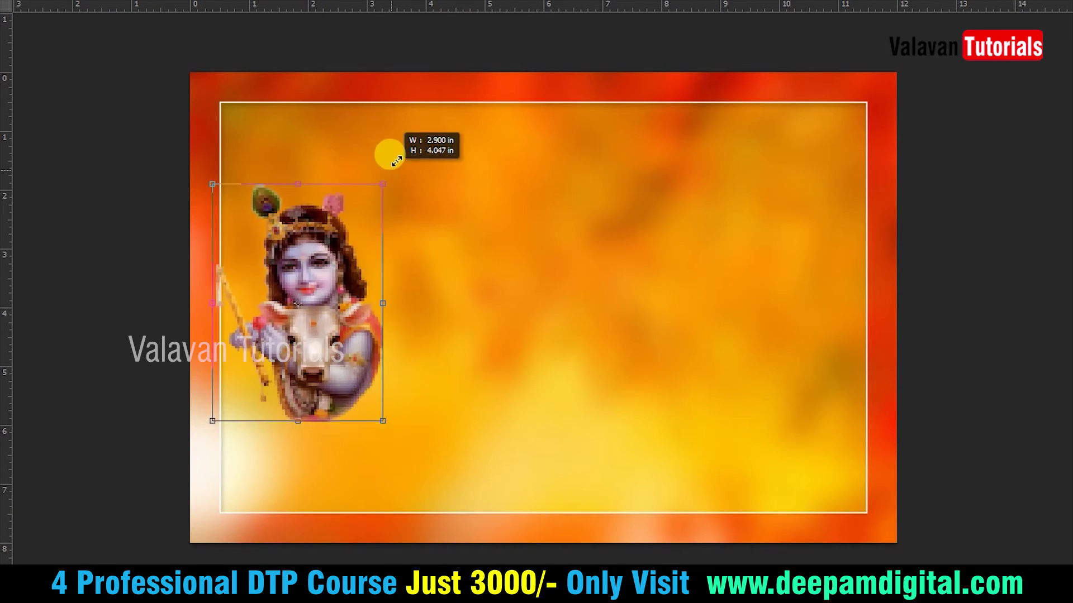
mouse_move(321, 234)
left_mouse_down()
mouse_move(363, 250)
mouse_move(735, 252)
left_mouse_up()
key("Return")
left_click(713, 246)
left_click(528, 240)
key("ctrl+t")
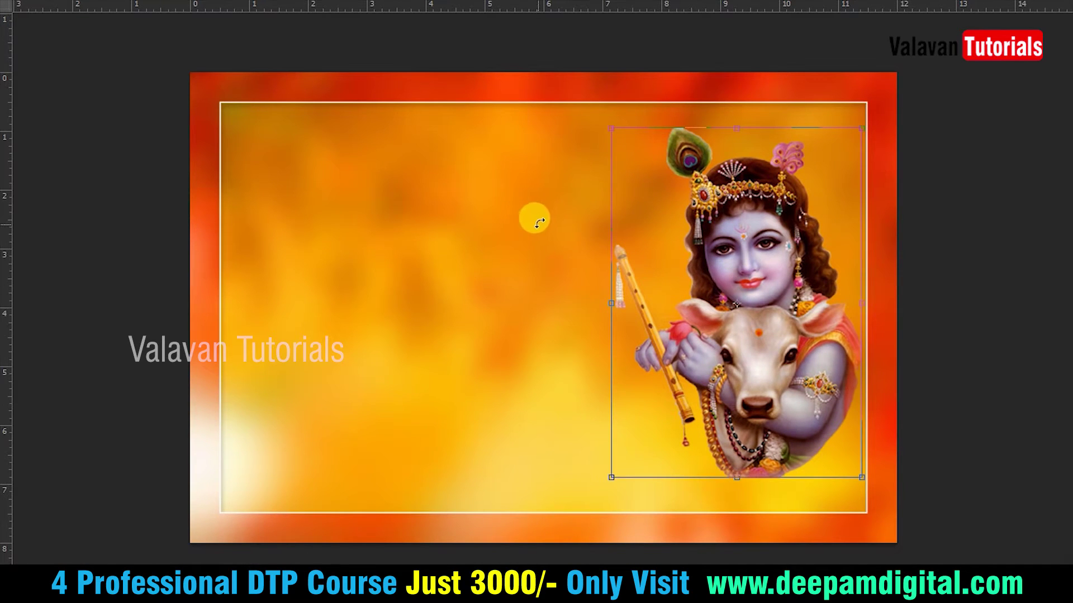
key("Return")
left_click_drag(747, 262, 746, 278)
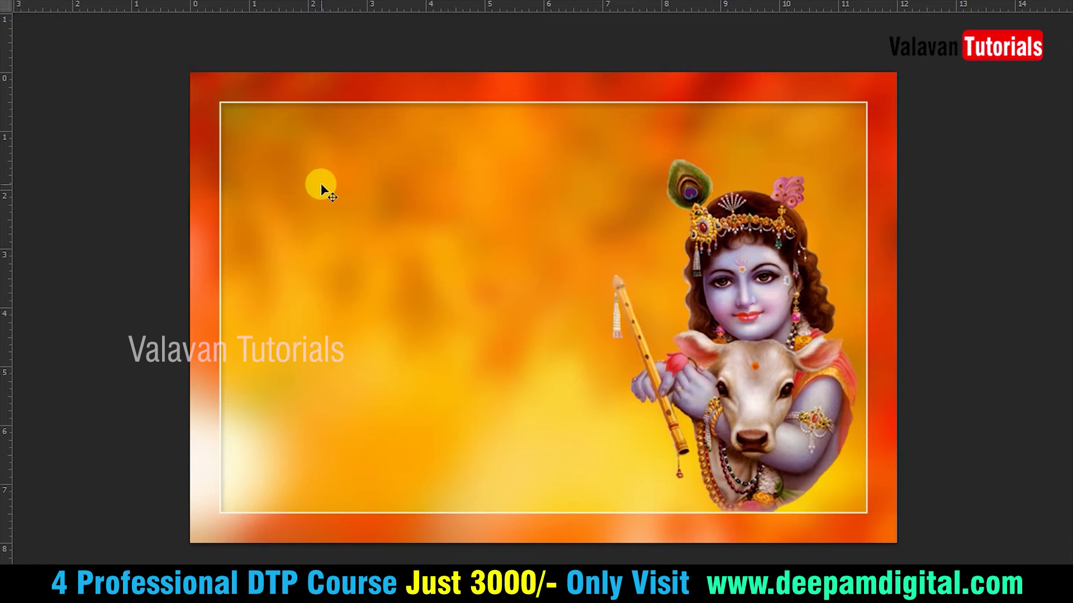
key("ctrl+o")
Open background.psd and the vilaku file from the Desktop together
left_click(43, 109)
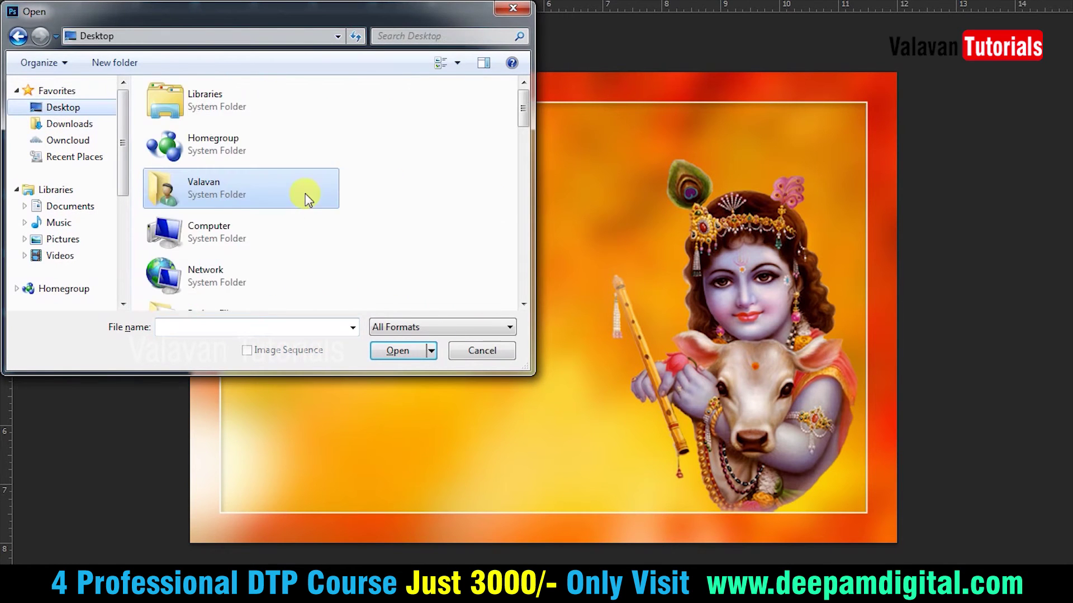
scroll(324, 260, "down", 3)
scroll(323, 257, "down", 1)
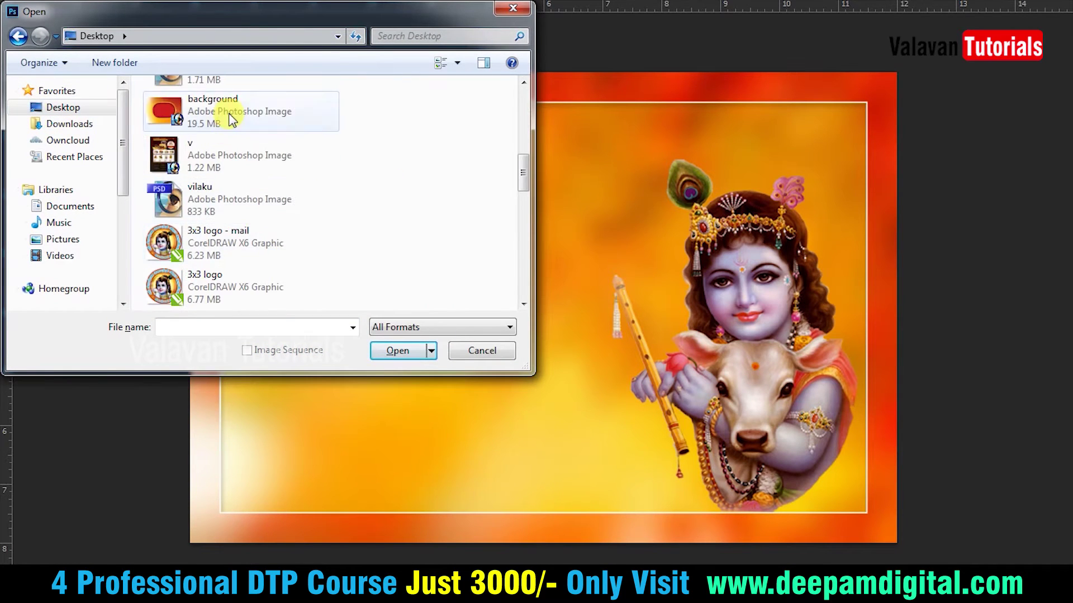
left_click(324, 109)
scroll(342, 238, "up", 1)
scroll(337, 250, "down", 1)
scroll(338, 254, "down", 1)
scroll(311, 282, "down", 2)
scroll(311, 282, "down", 2)
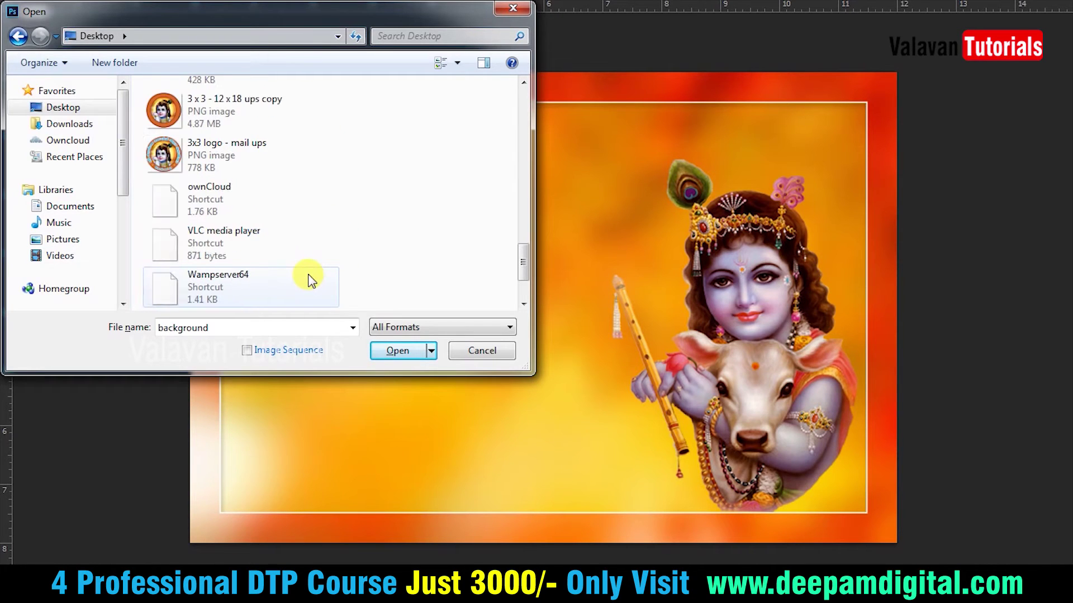
scroll(311, 280, "down", 1)
scroll(311, 268, "up", 5)
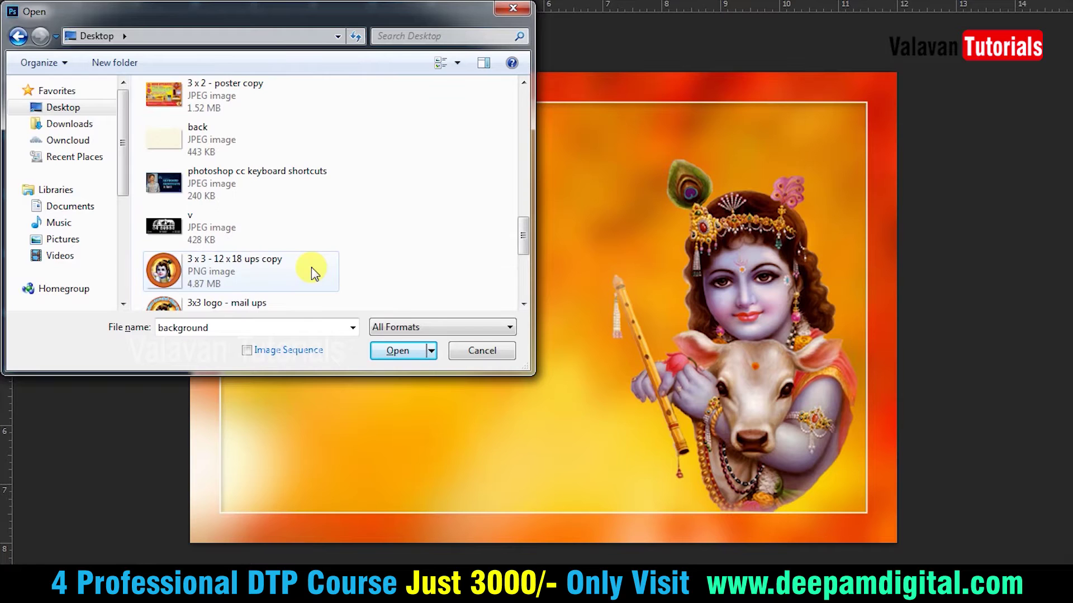
scroll(312, 268, "down", 2)
left_click(240, 92, "ctrl")
left_click(397, 350)
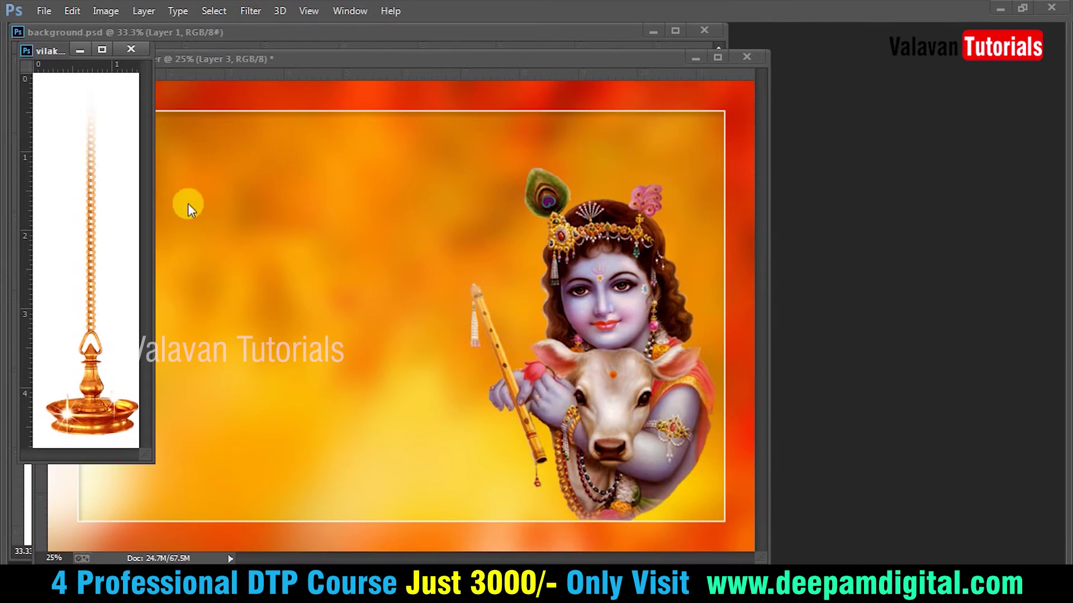
Drag the hanging lamp and the red oval frame into the Krishna banner
mouse_move(90, 405)
left_mouse_down()
mouse_move(360, 339)
mouse_move(171, 323)
left_mouse_up()
key("ctrl+Tab")
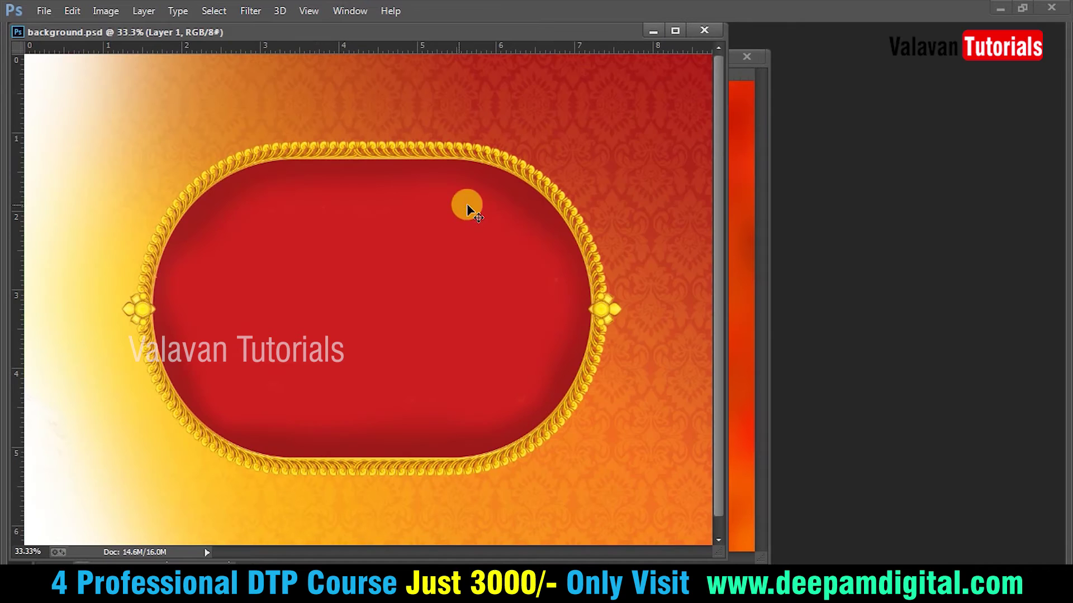
left_click_drag(575, 256, 745, 287)
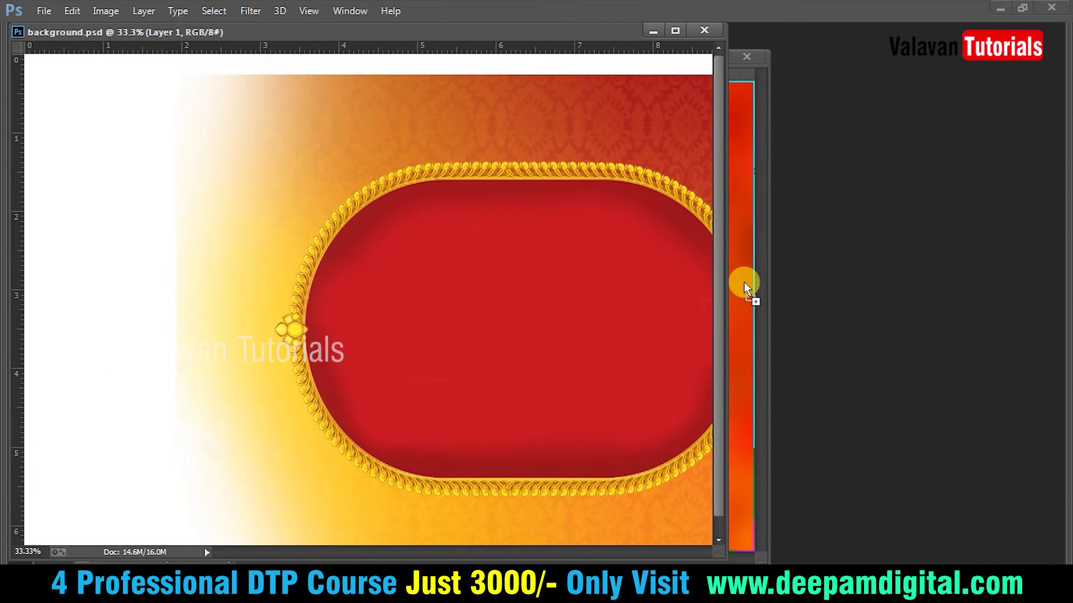
key("f")
Move the oval frame left, enlarge and flip it horizontally, then shrink the lamp
mouse_move(629, 257)
left_mouse_down()
mouse_move(467, 252)
mouse_move(338, 276)
left_mouse_up()
key("ctrl+t")
left_click_drag(726, 144, 749, 110)
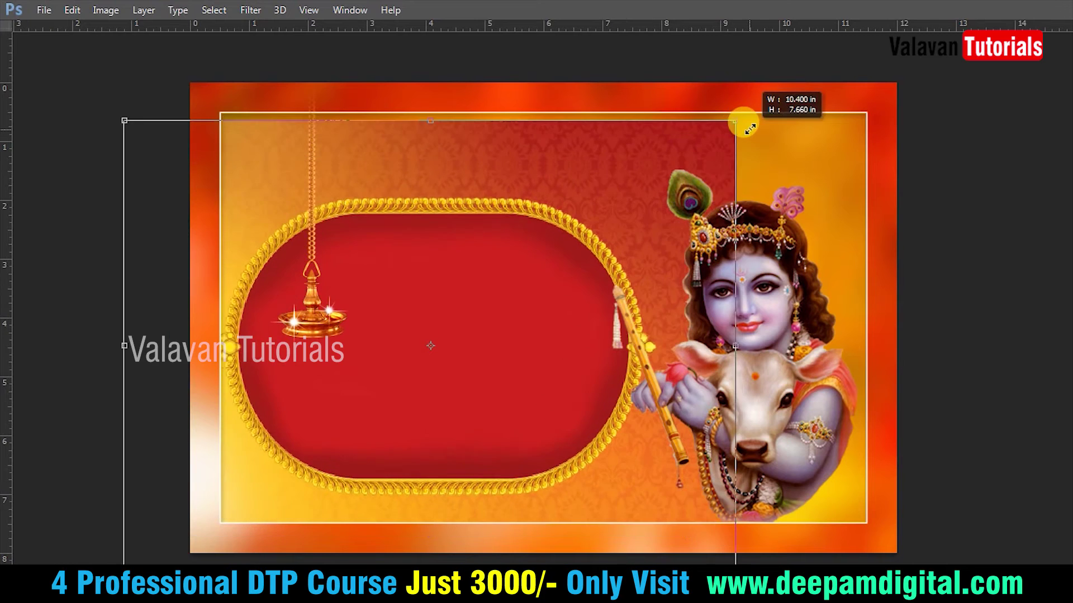
right_click(595, 190)
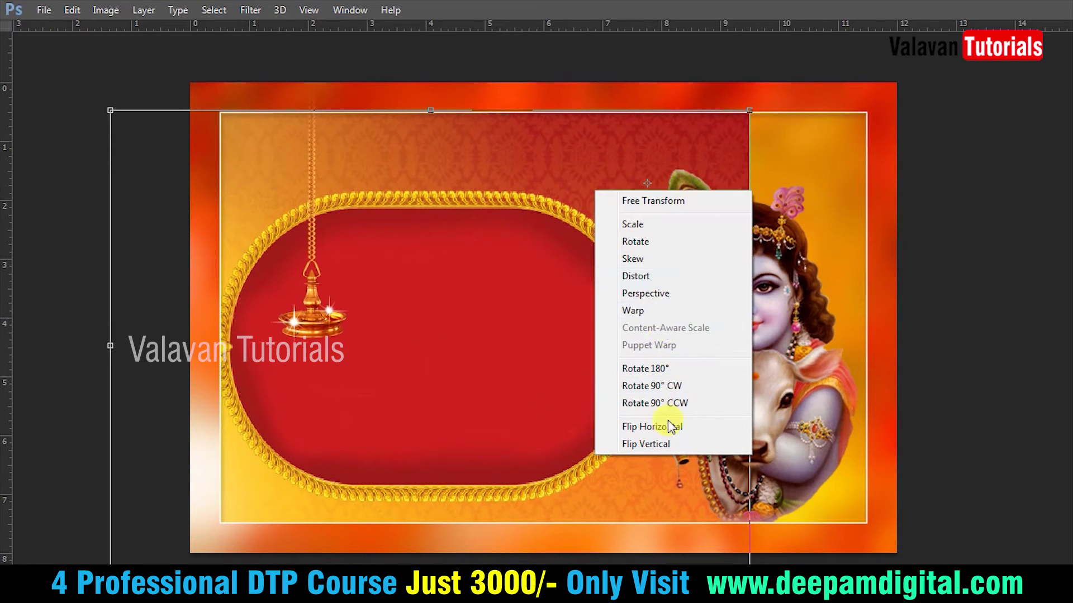
left_click(643, 425)
key("Return")
left_click(615, 244)
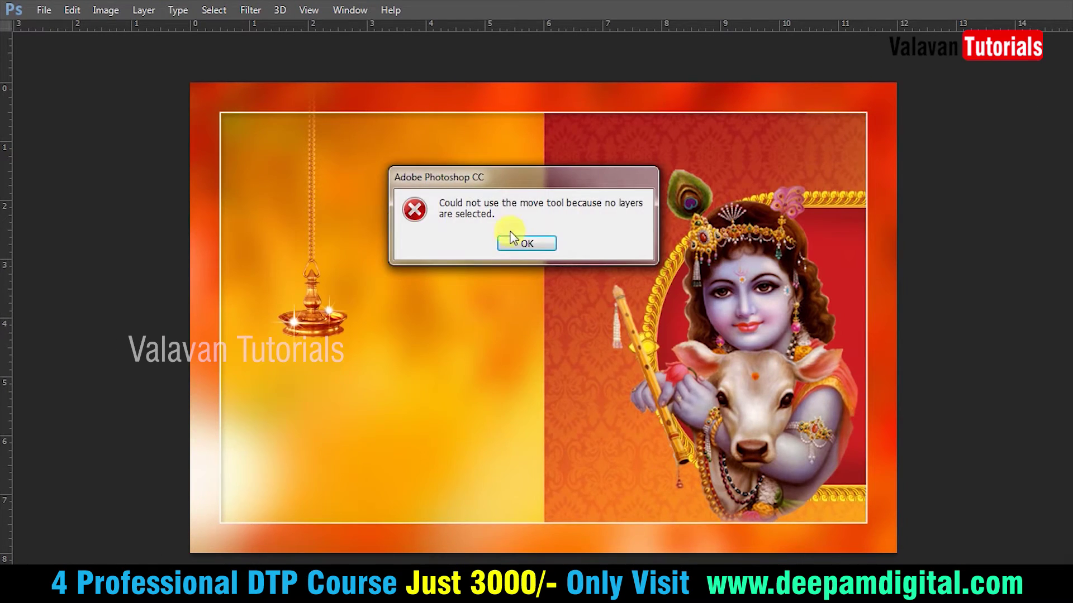
left_click(511, 239)
key("ctrl+t")
mouse_move(317, 367)
left_mouse_down()
mouse_move(260, 201)
mouse_move(207, 185)
left_mouse_up()
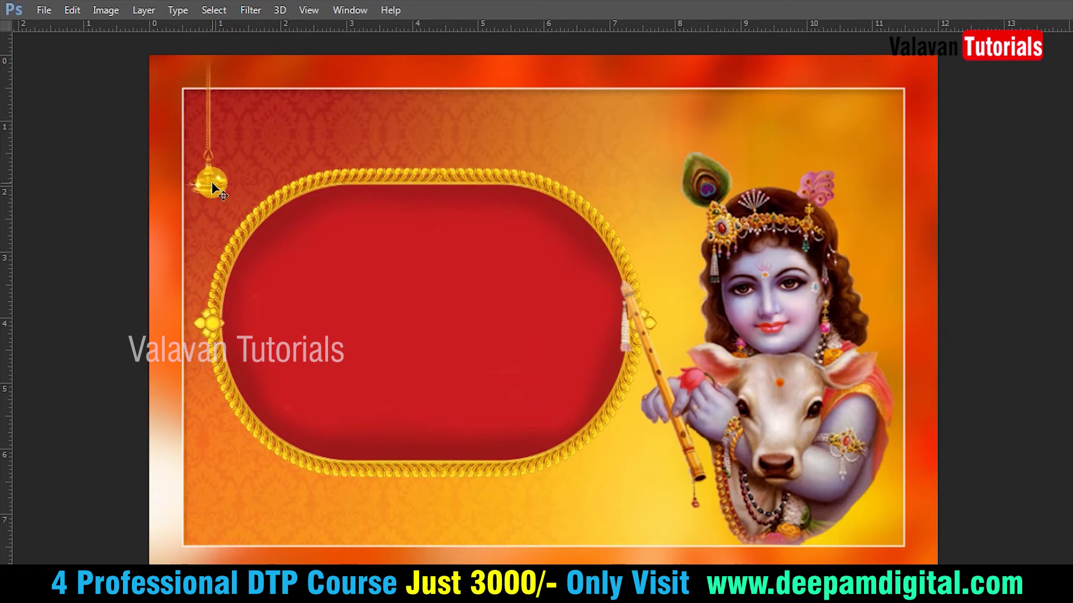
Move the lamp's Layer 4 below Layer 2 and shift the lamp slightly right
key("Tab")
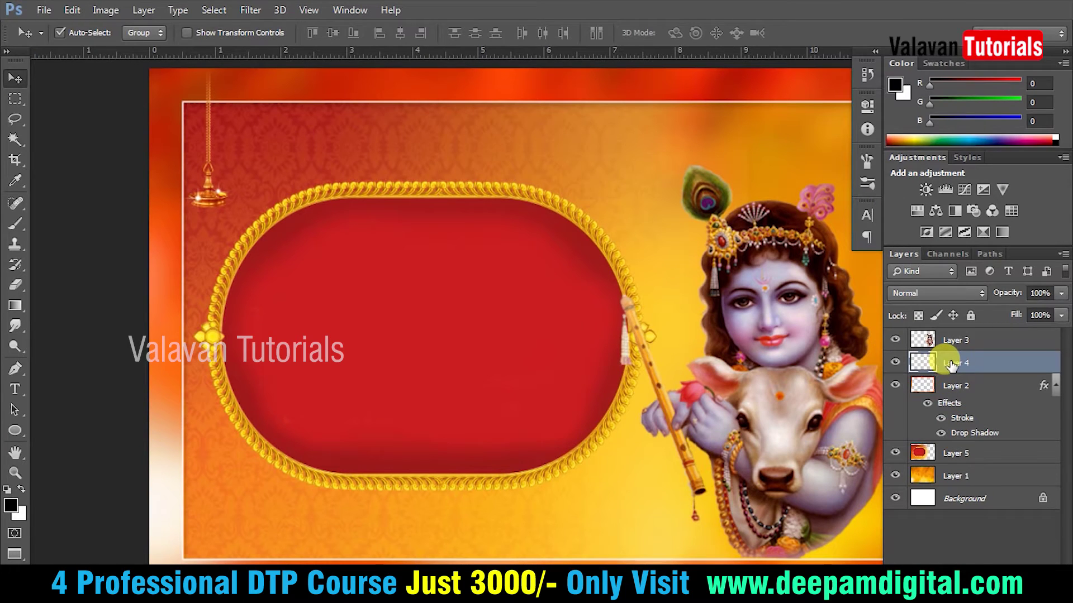
left_click_drag(952, 364, 958, 443)
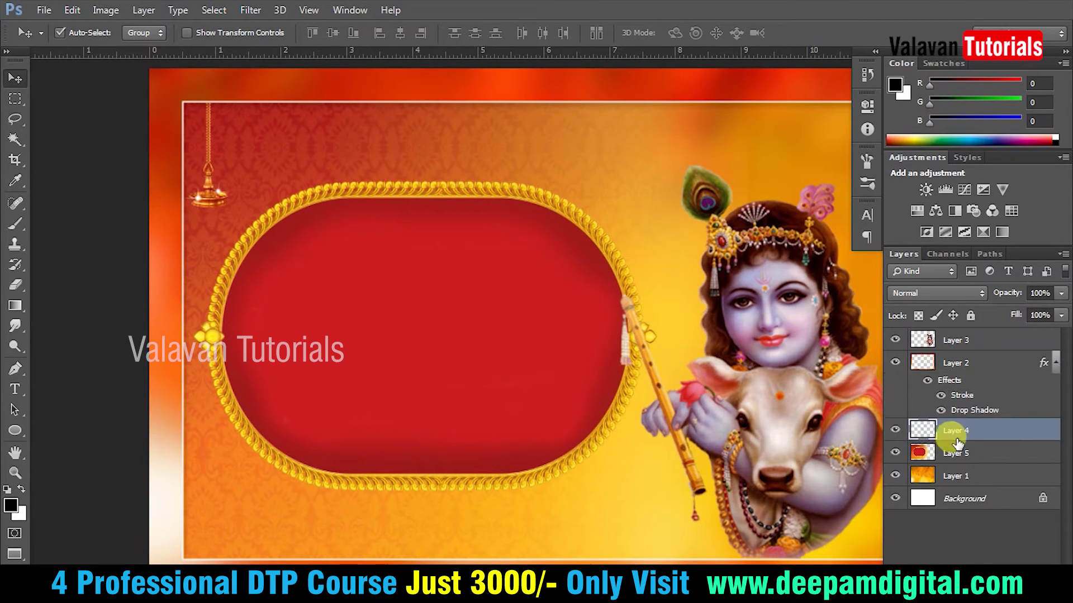
left_click_drag(211, 196, 219, 203)
Alt-drag a copy of the lamp to the banner's top-right corner
key("Tab")
left_click(226, 178)
left_click(215, 177)
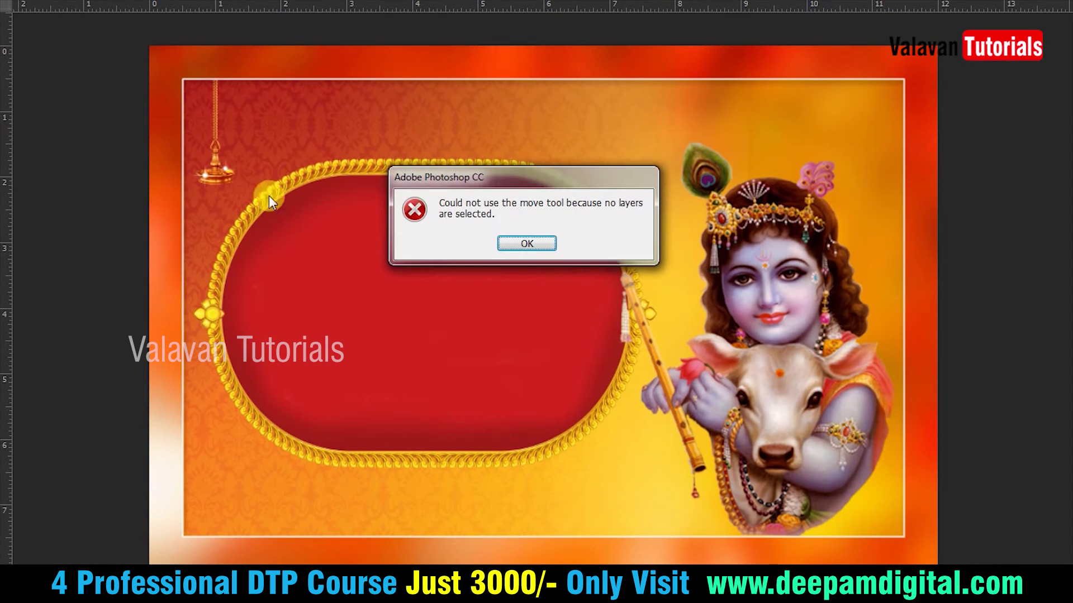
left_click(519, 247)
left_click_drag(212, 174, 870, 193)
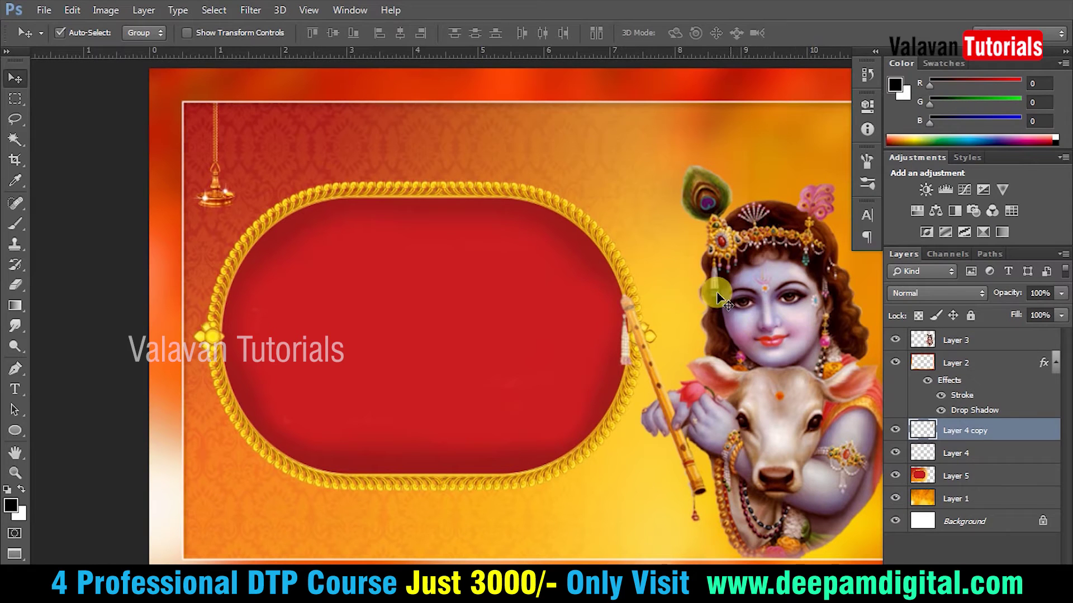
key("f")
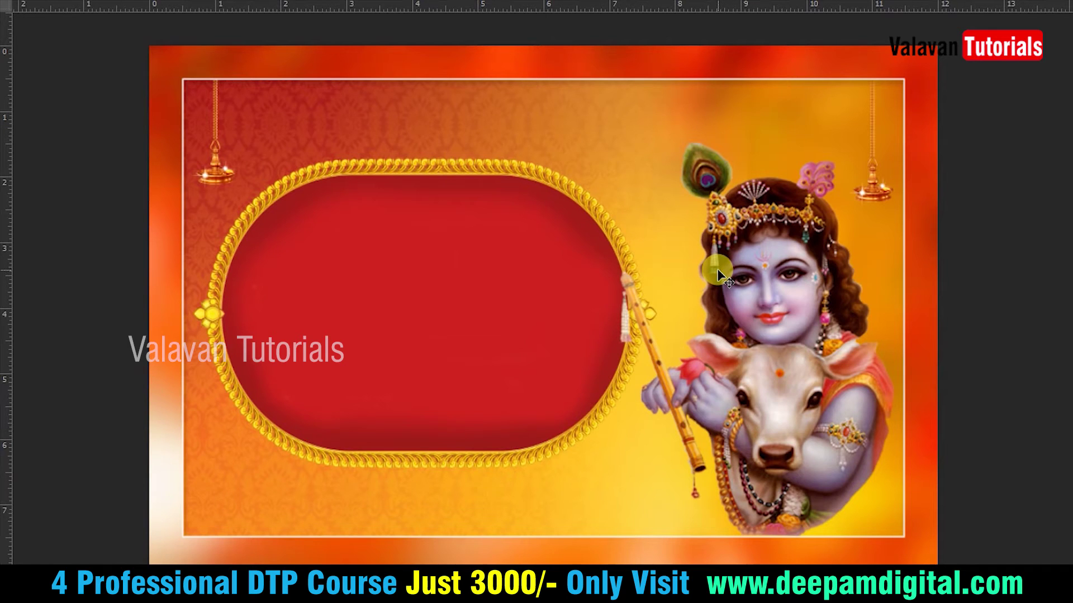
key("f")
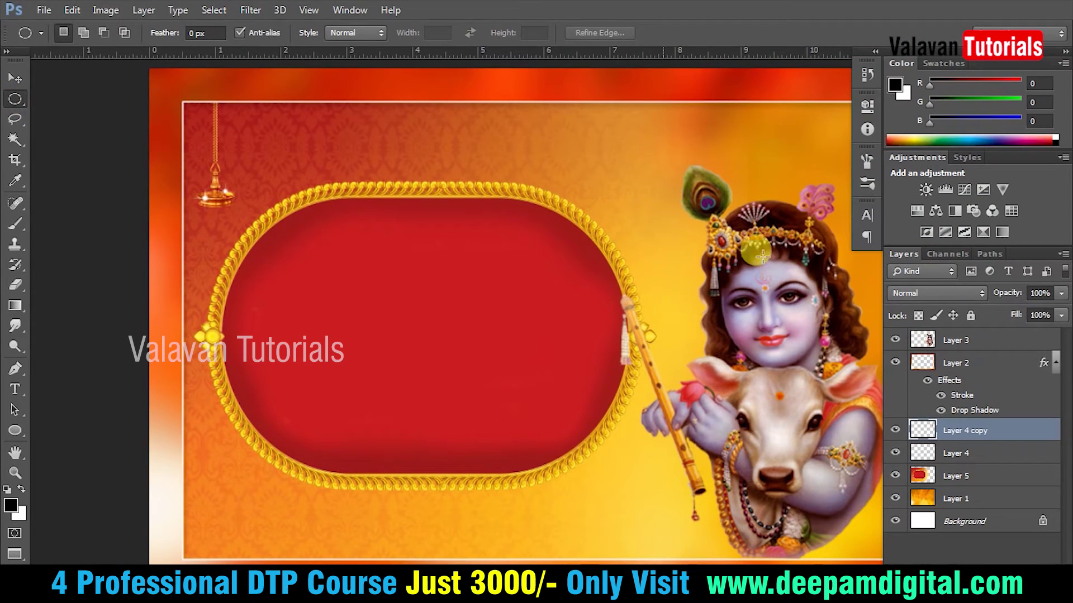
Make a 15 px feathered circular selection around Krishna's head
key("f")
left_click_drag(655, 155, 885, 385)
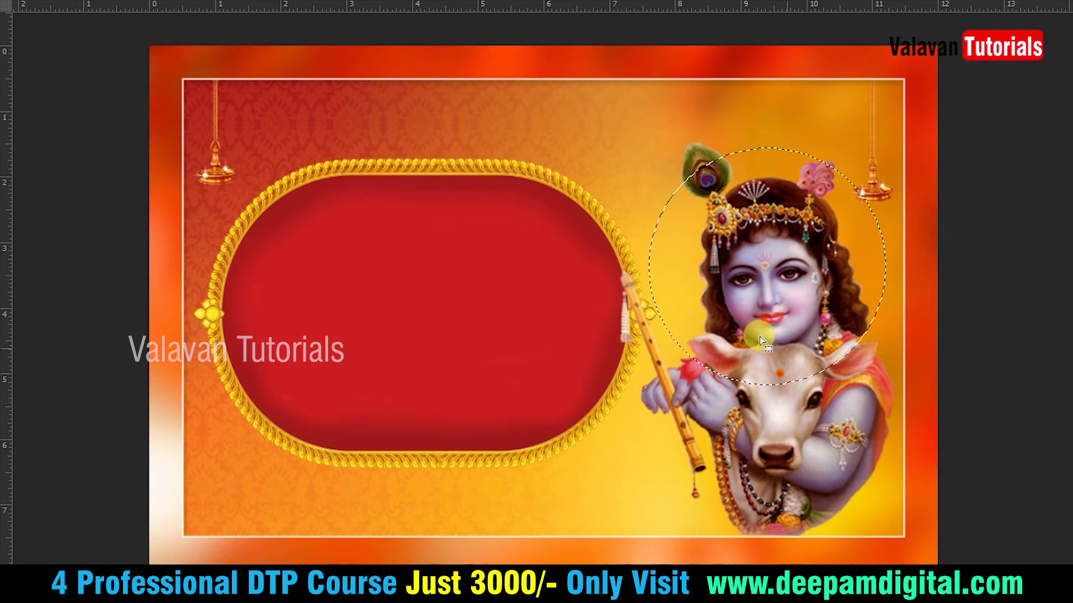
right_click(772, 273)
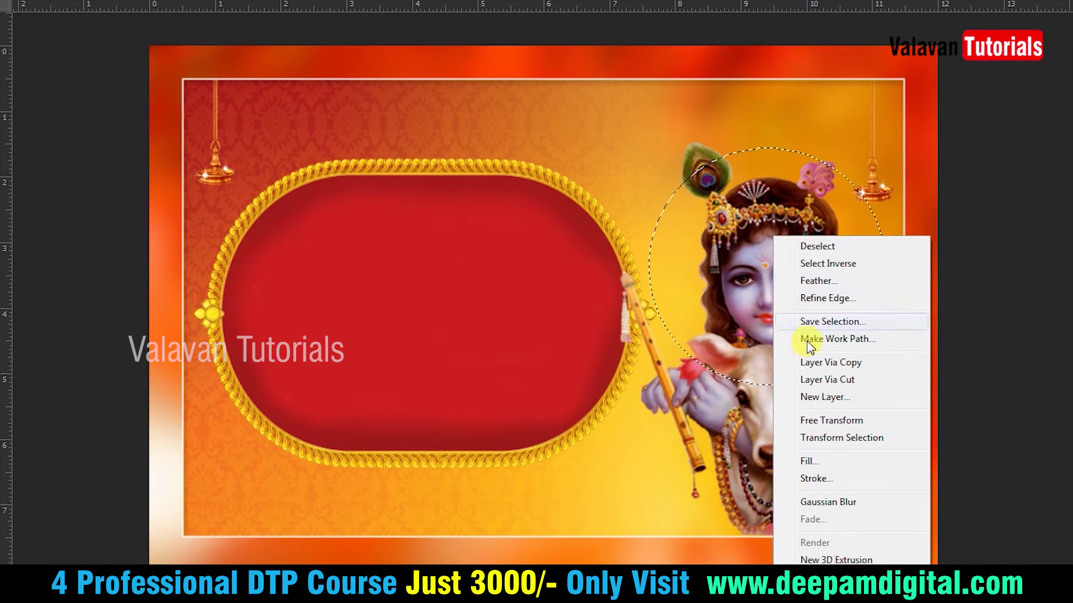
left_click(833, 281)
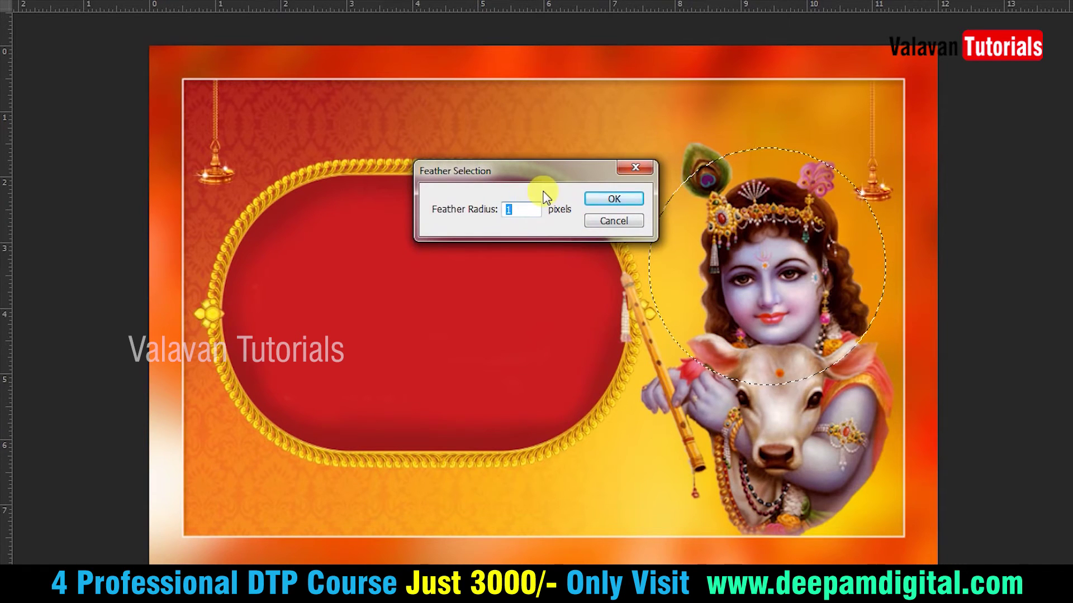
key("Return")
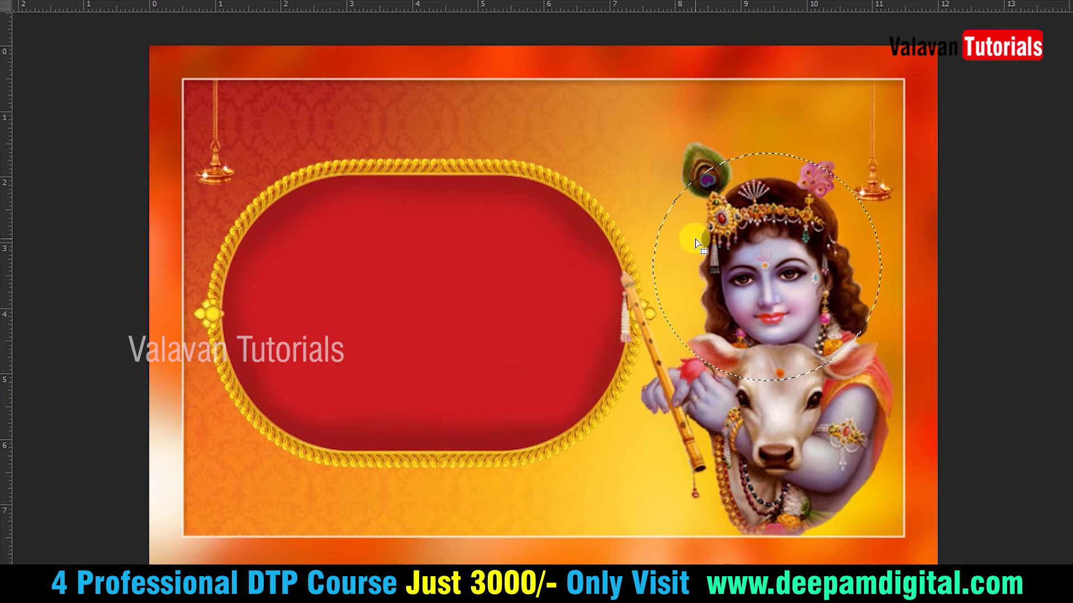
Create Layer 6 and fill the selection with yellow (R 255, G 255, B 0)
key("ctrl+shift+n")
key("Return")
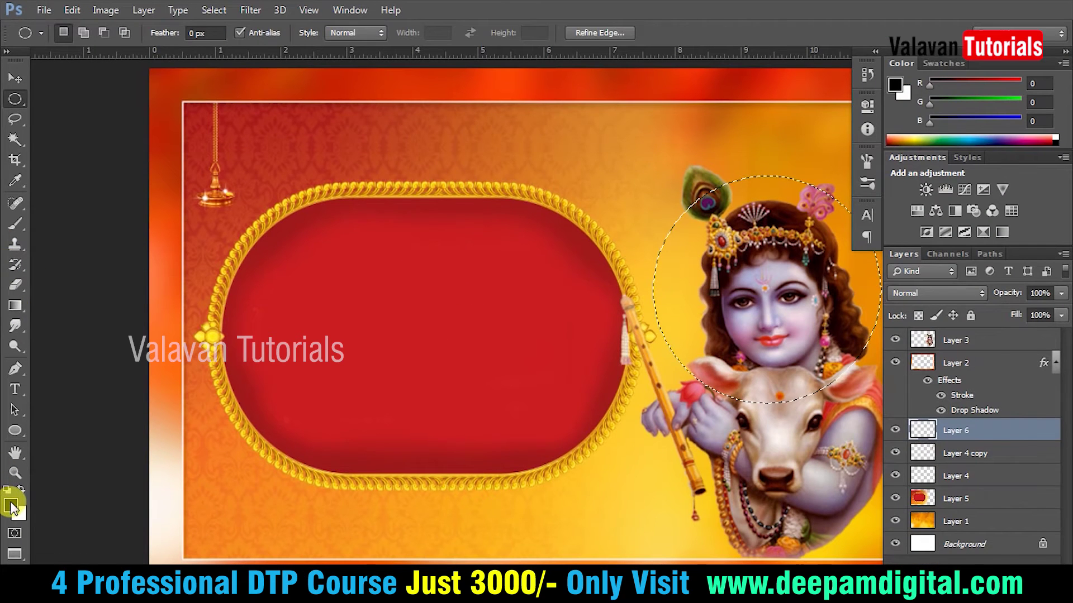
left_click(11, 506)
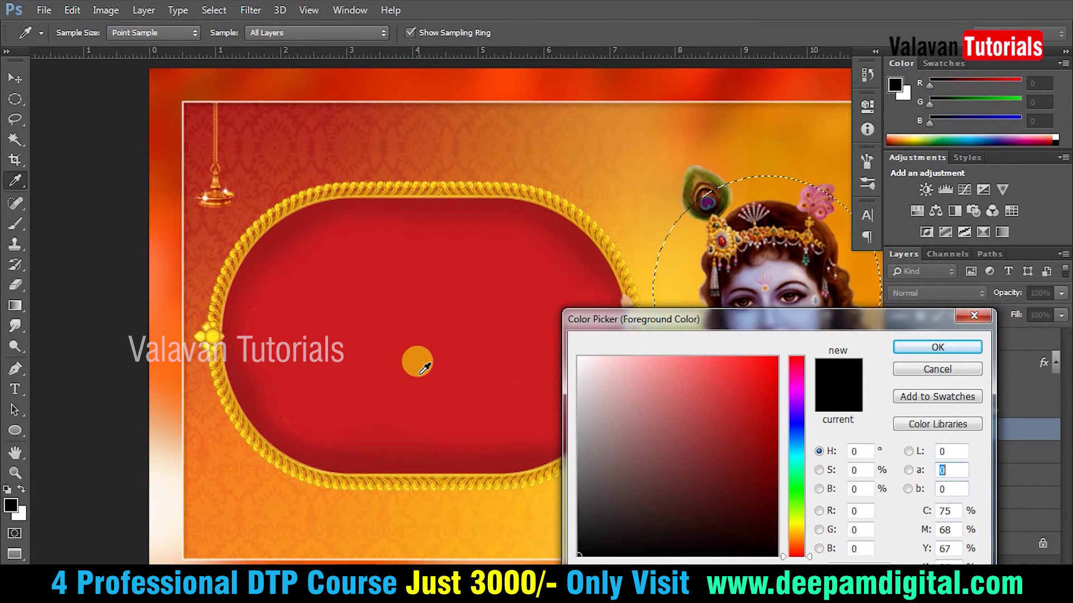
type("255")
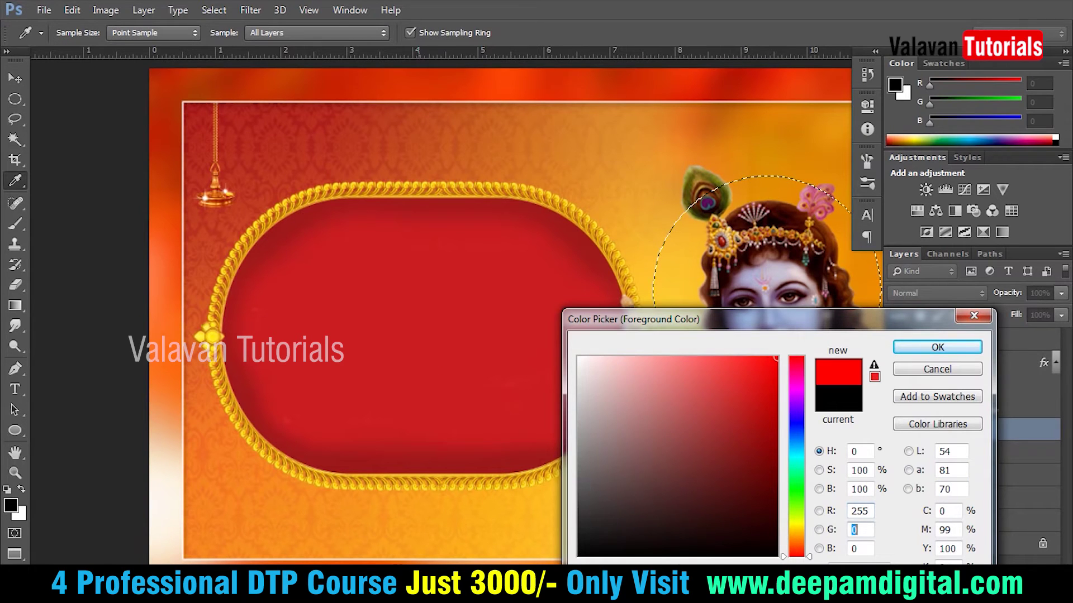
key("Tab")
type("255")
key("Return")
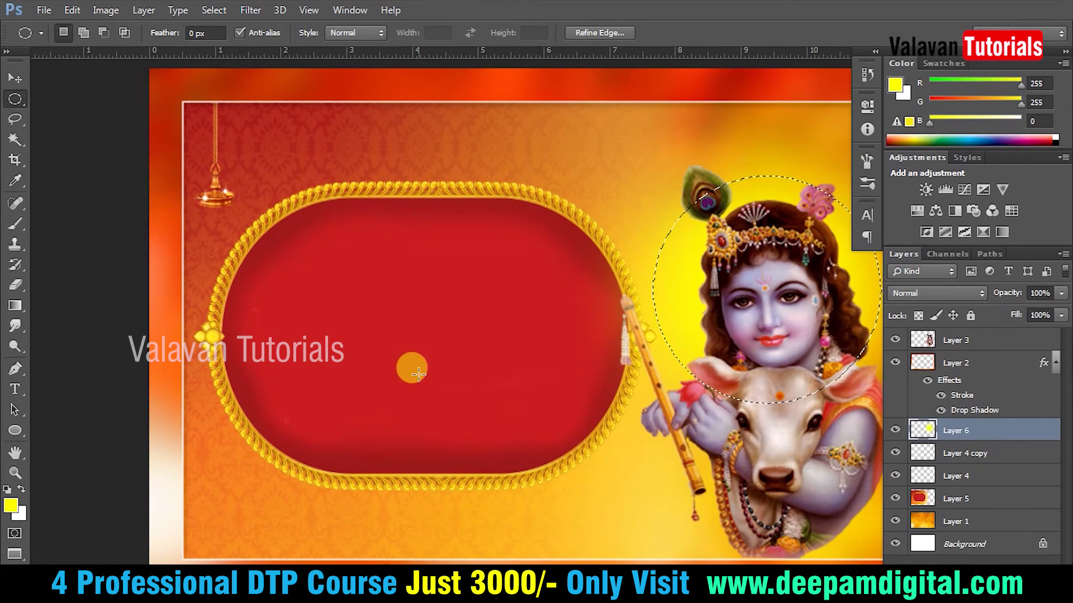
key("Tab")
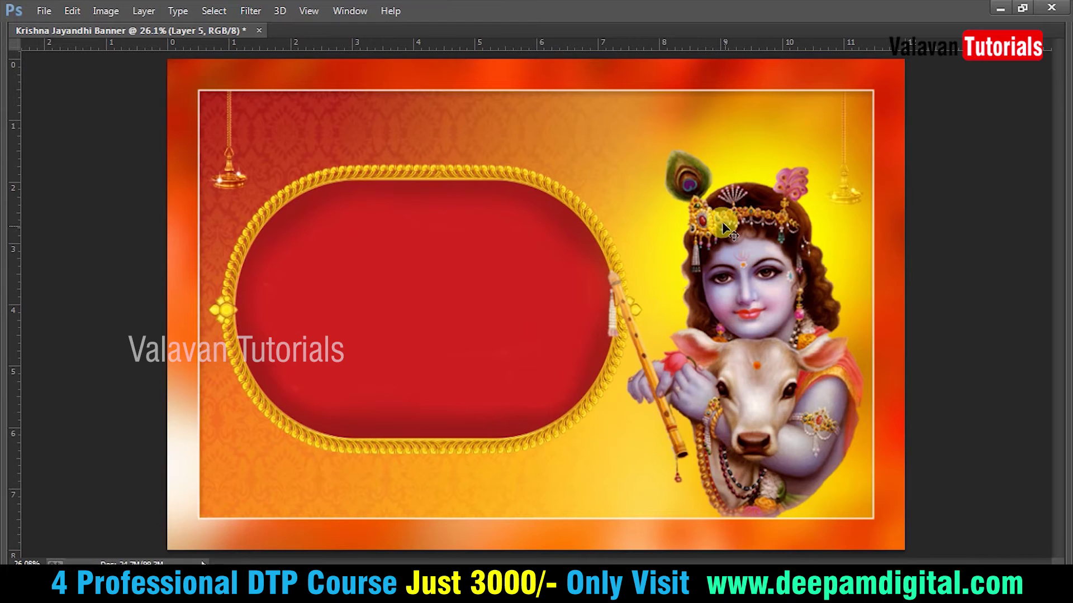
Move Layer 6 below Layer 4 and shift its hue by -41 toward orange
left_click_drag(454, 210, 771, 149)
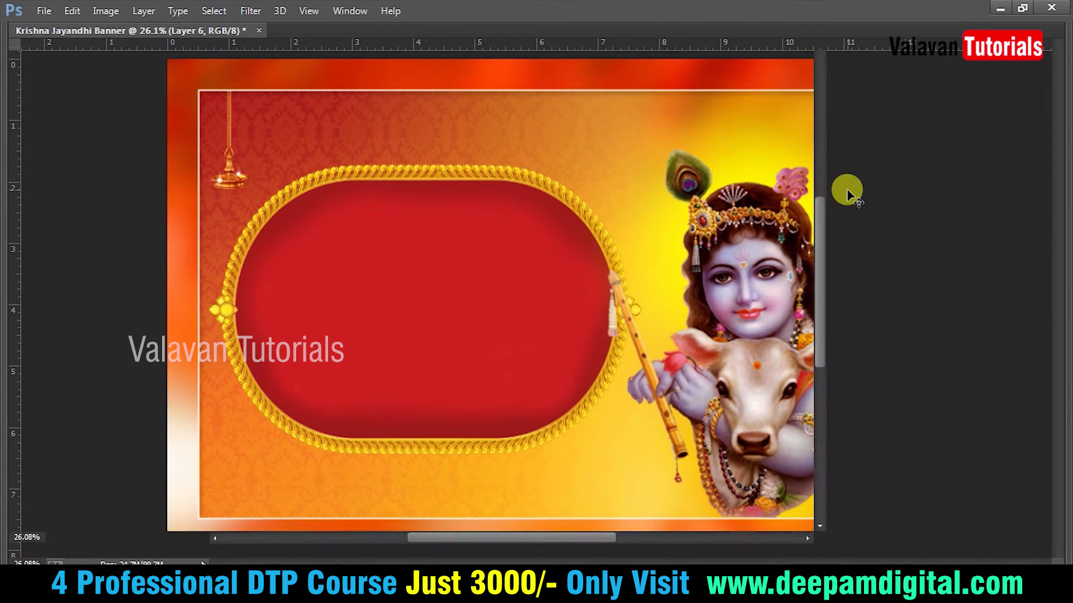
key("Tab")
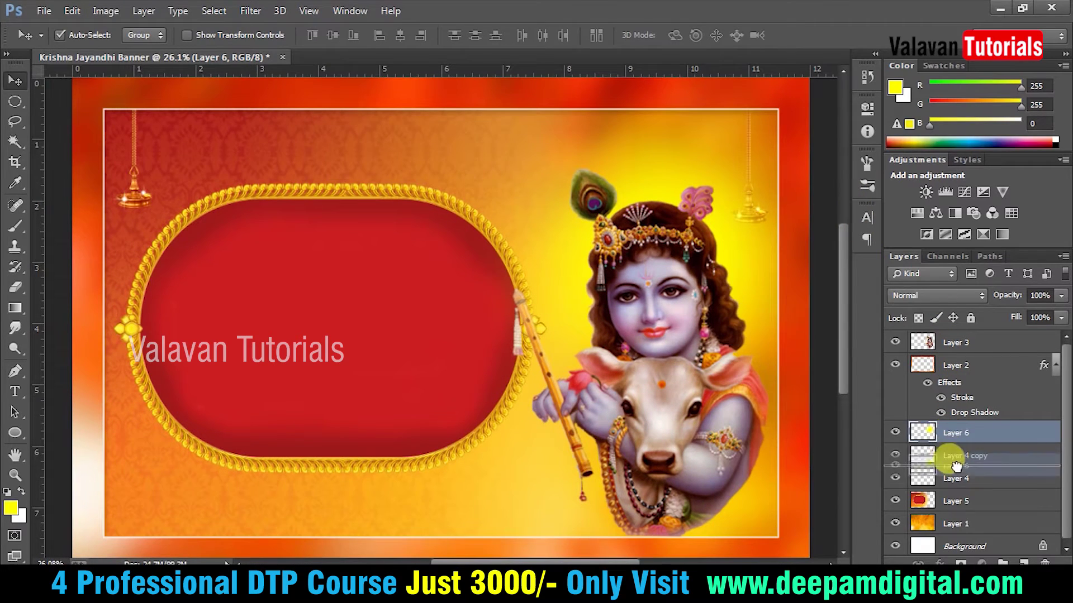
left_click_drag(952, 438, 950, 488)
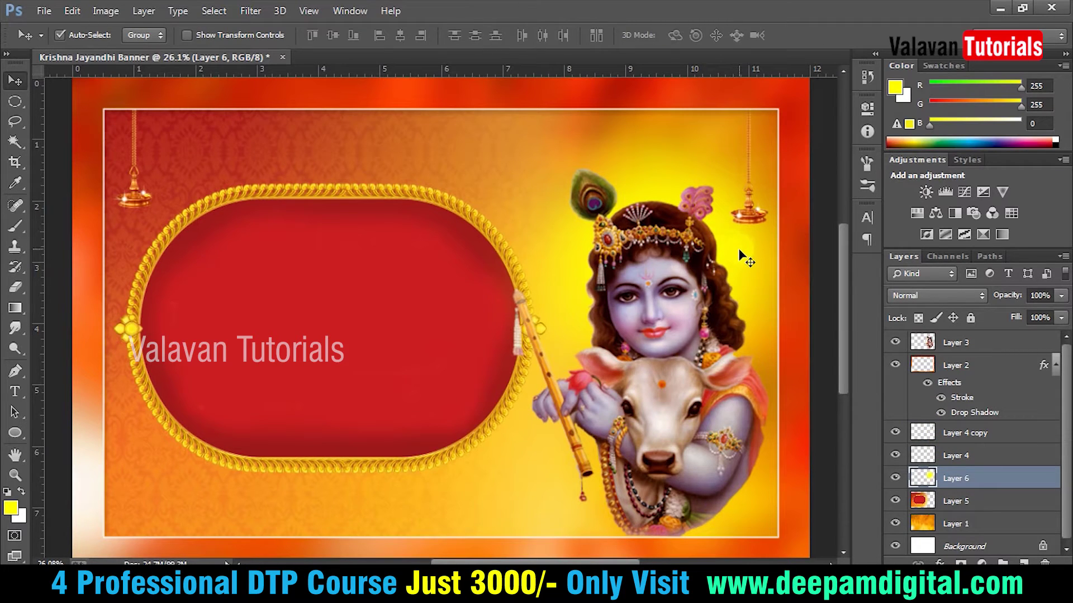
key("ctrl+u")
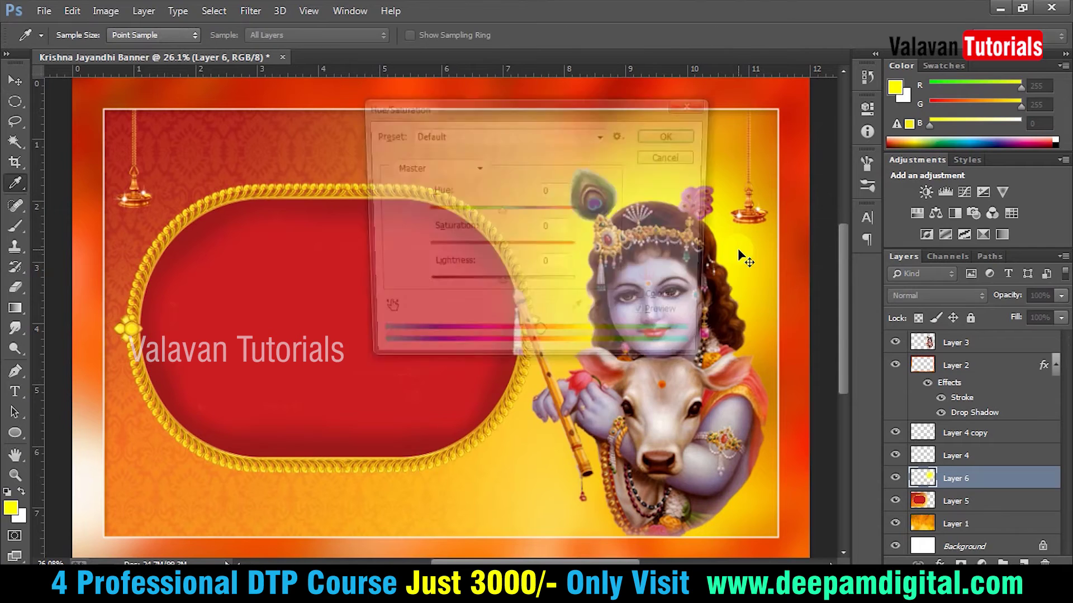
left_click_drag(481, 100, 290, 108)
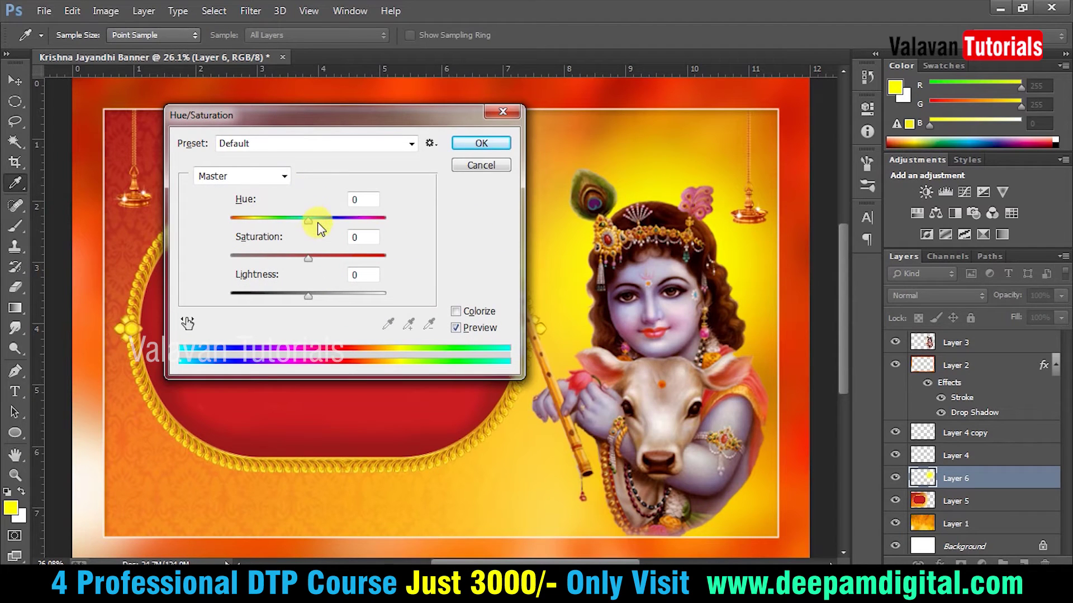
left_click_drag(318, 222, 277, 229)
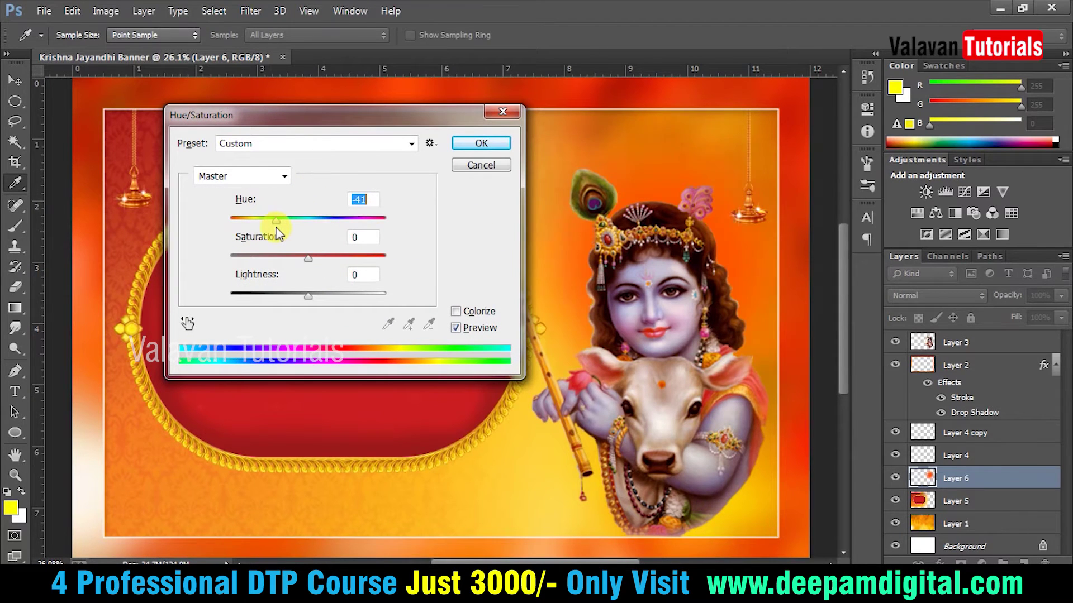
left_click(476, 147)
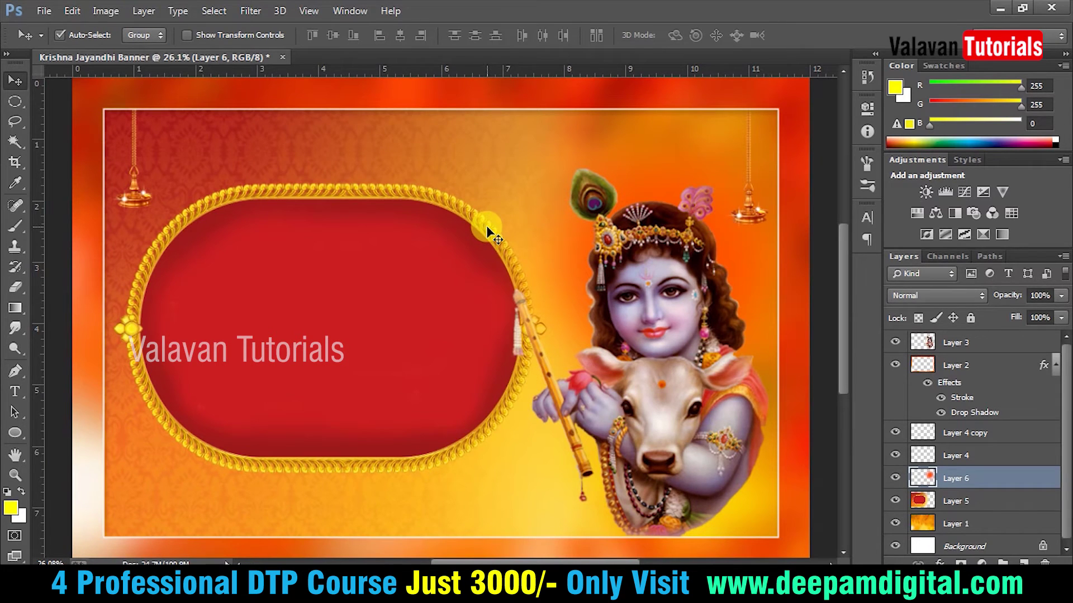
Select the red oval and commit a free-transform adjustment on it
key("Tab")
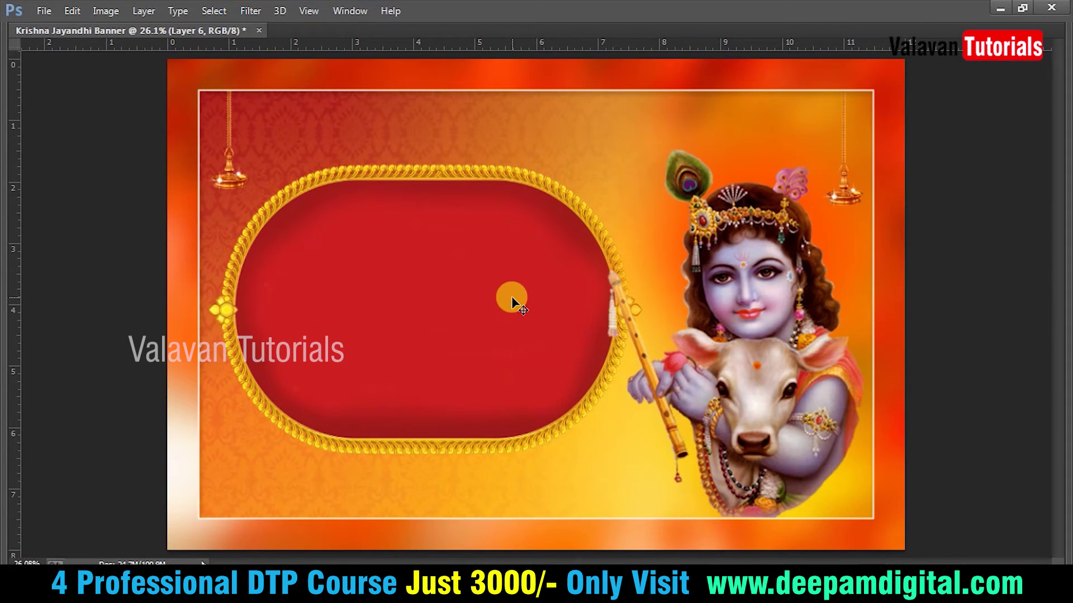
left_click(455, 273)
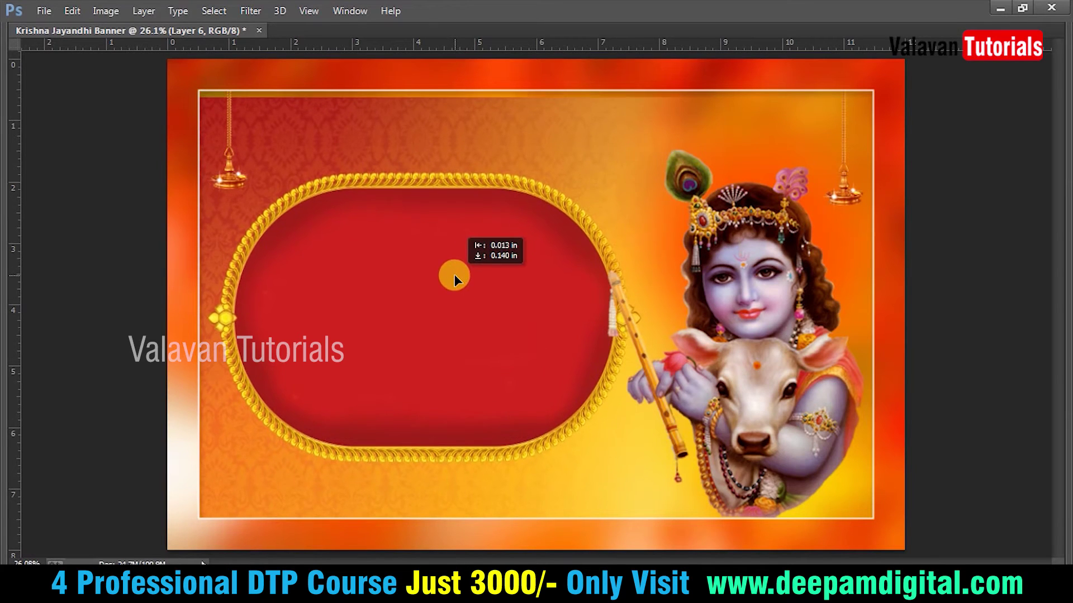
key("ctrl+t")
key("Return")
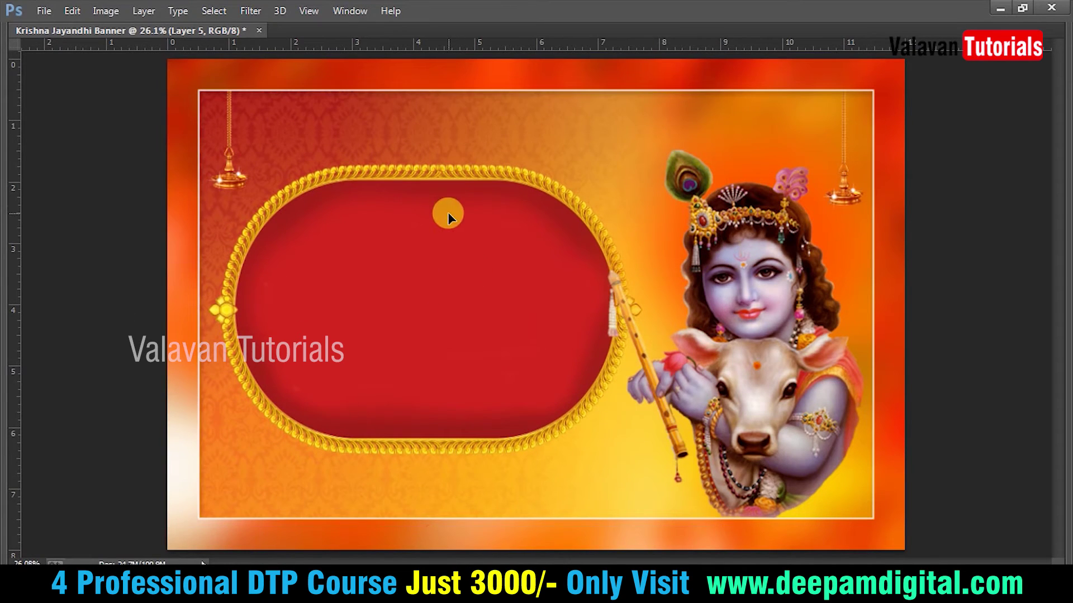
key("alt+Tab")
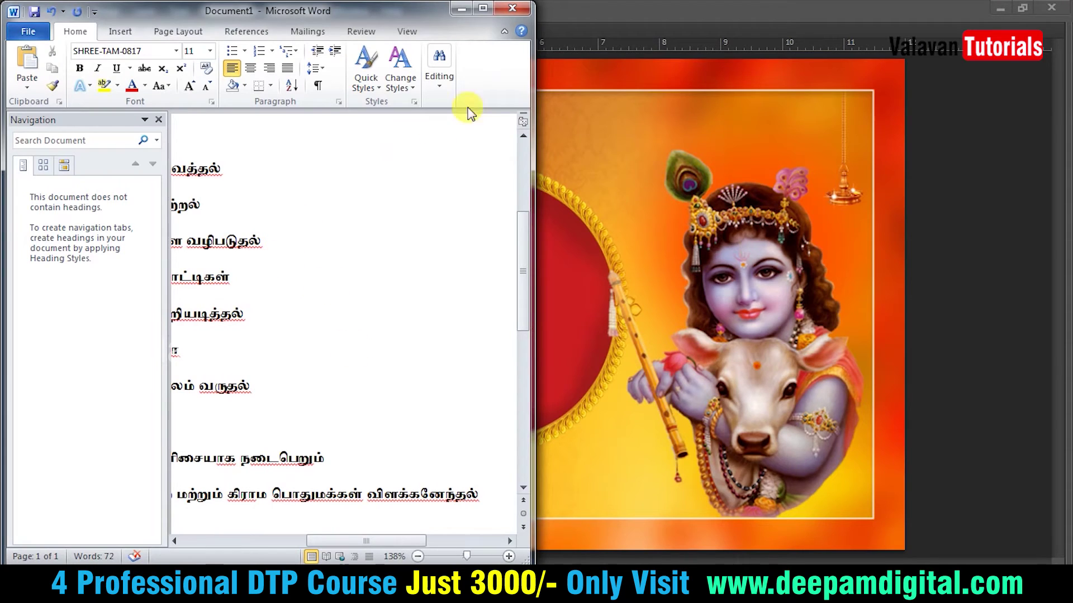
Maximize Word, hide the Navigation pane and copy the first Tamil greeting line
left_click(484, 9)
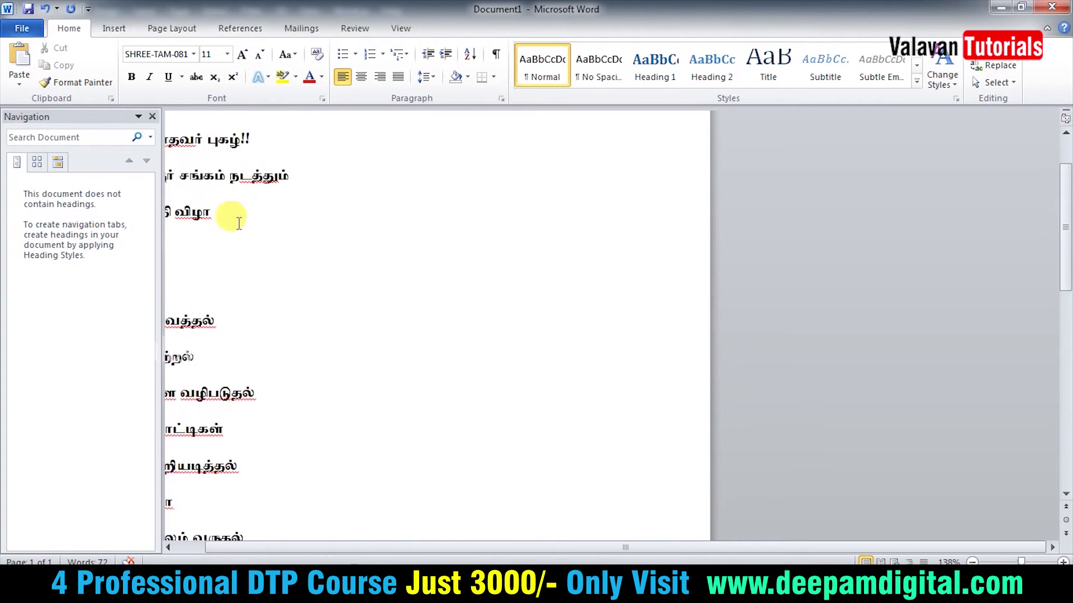
left_click(152, 117)
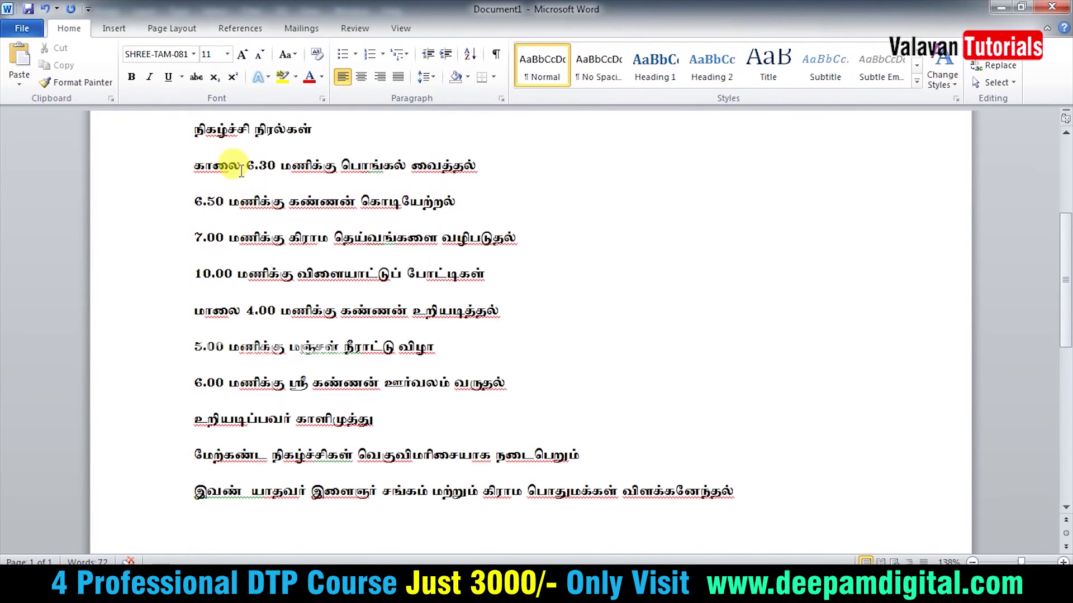
scroll(240, 162, "up", 3)
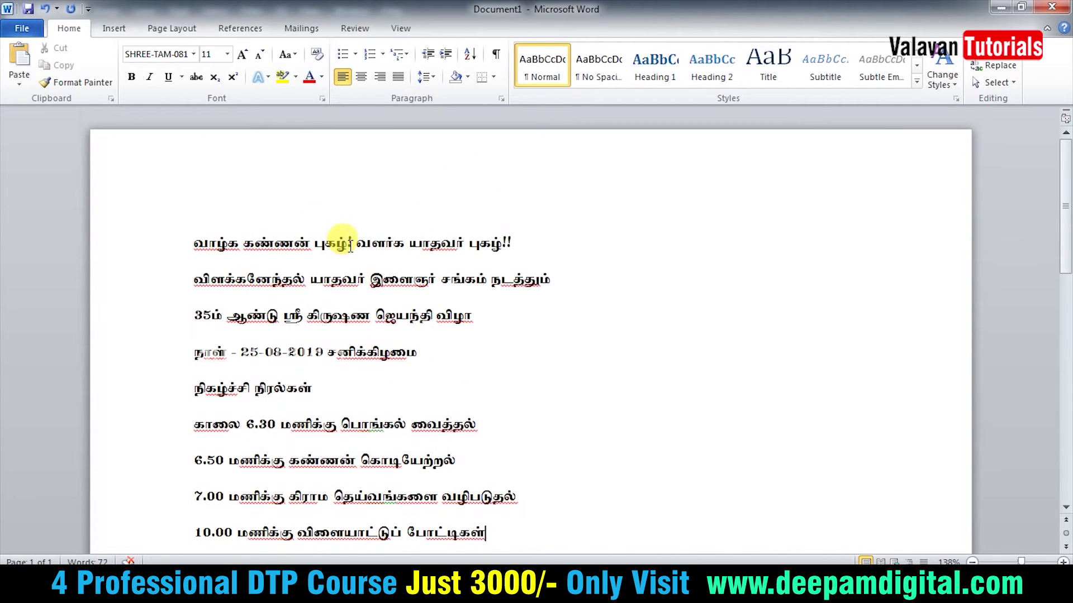
left_click_drag(350, 246, 197, 244)
triple_click(360, 244)
key("alt+Tab")
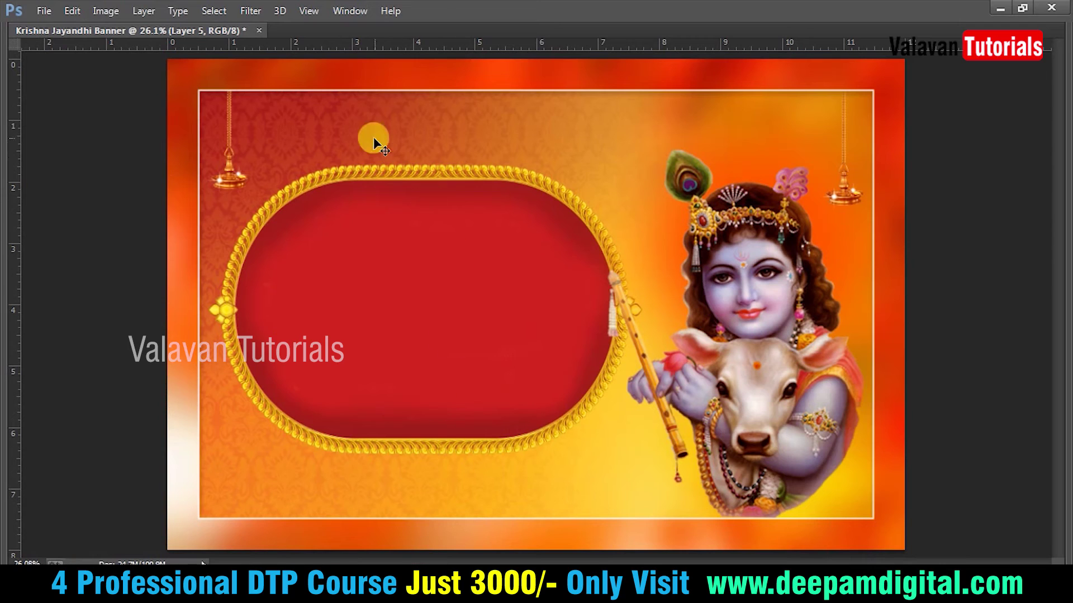
Paste the Tamil greeting as a text layer, shrink it and move it top-left
left_click(347, 118)
key("ctrl+v")
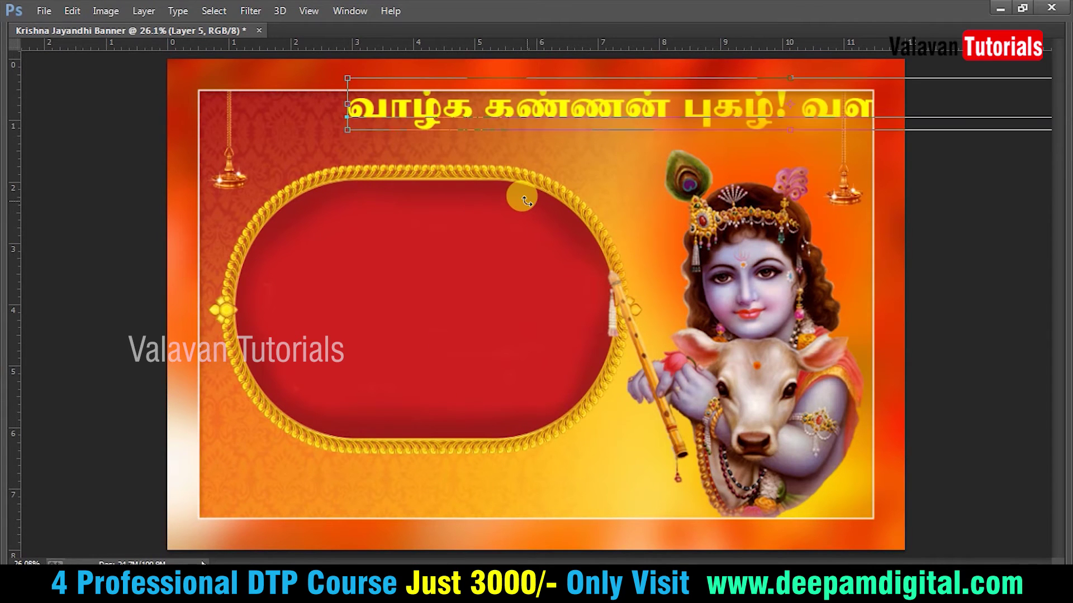
key("ctrl+a")
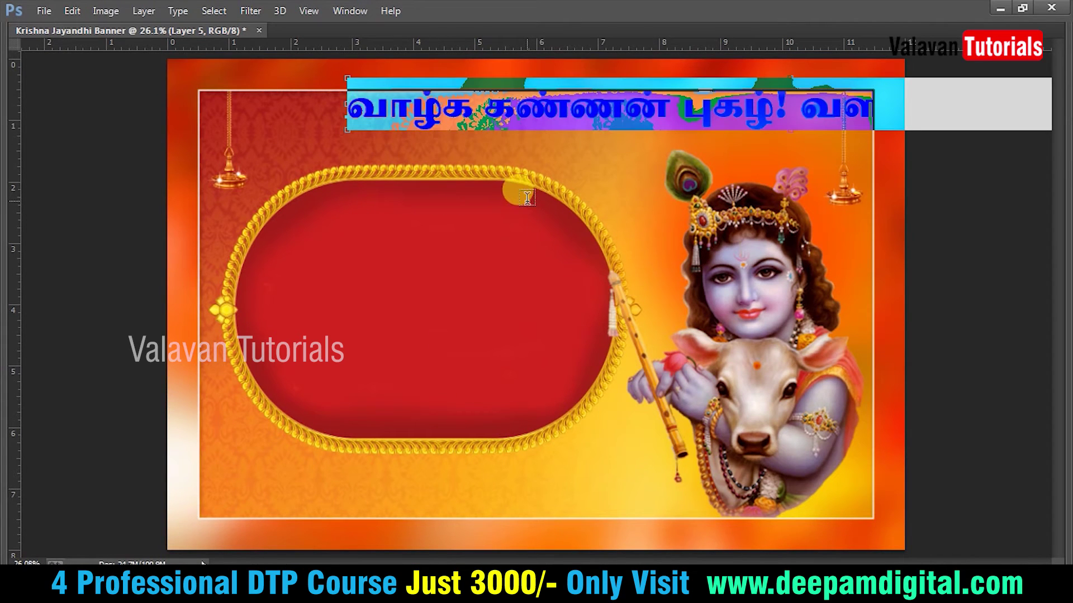
key("ctrl+shift+comma")
key("ctrl+shift+comma")
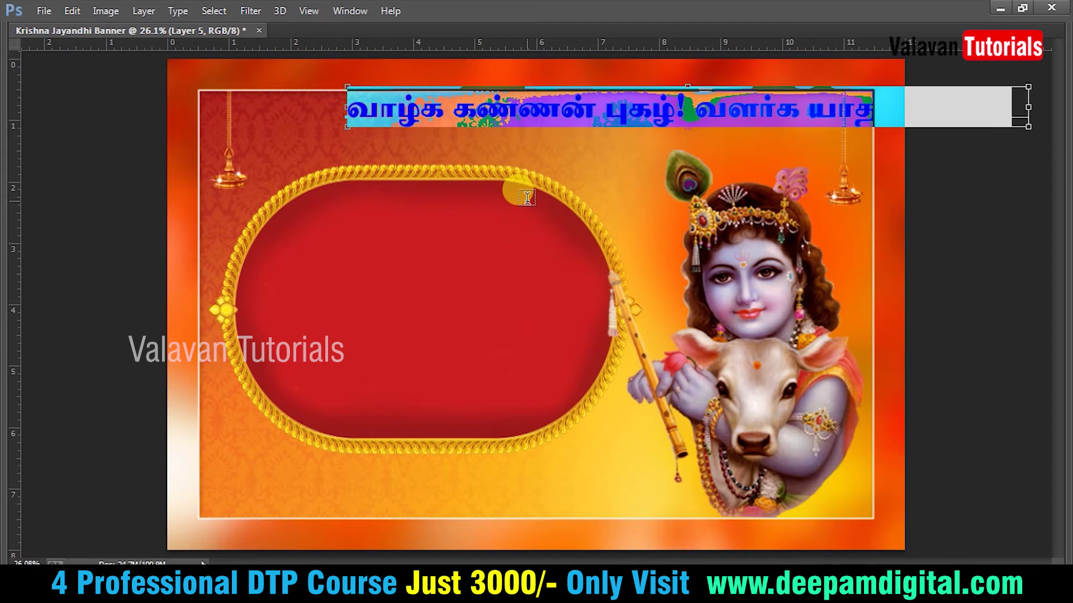
key("ctrl+shift+comma")
key("ctrl+shift+comma")
key("ctrl+shift+comma")
key("ctrl+shift+comma")
key("ctrl+shift+comma")
key("ctrl+shift+comma")
key("ctrl+shift+comma")
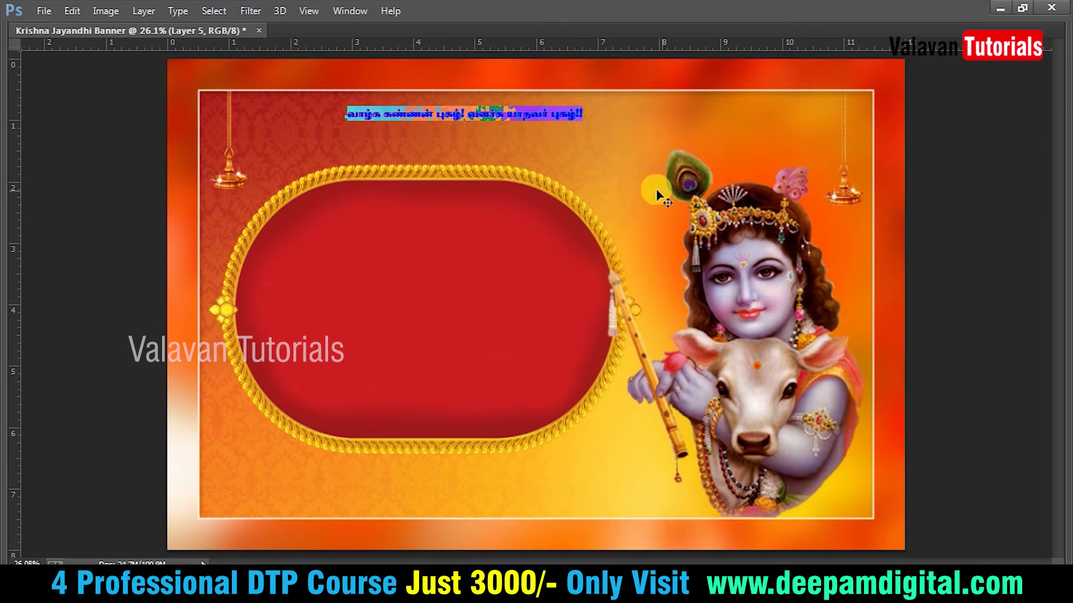
left_click_drag(547, 139, 422, 118)
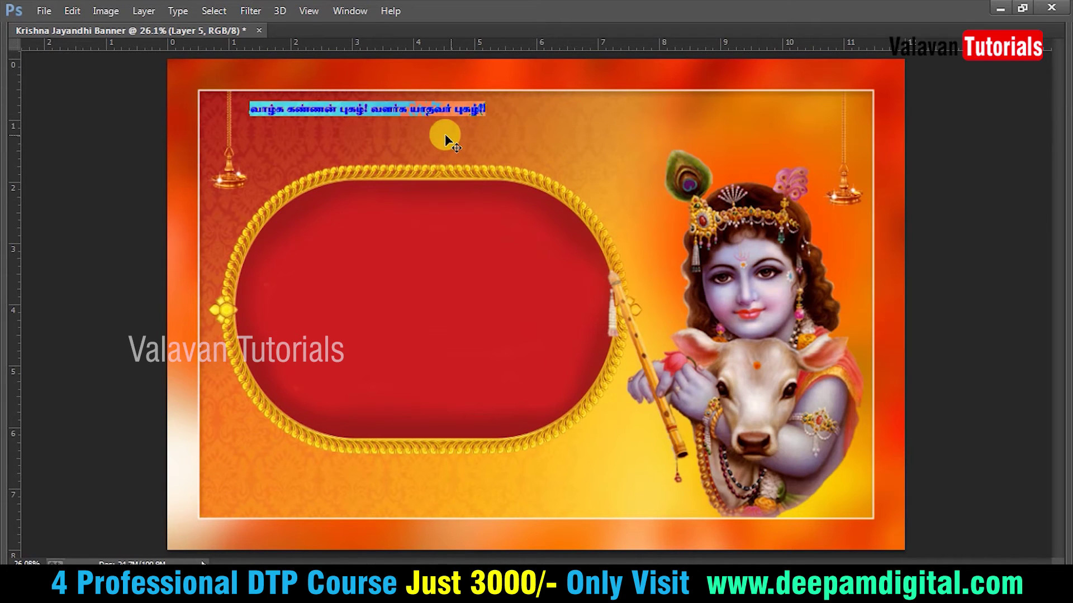
Delete the second phrase, leaving 'வாழ்க கண்ணன் புகழ்!', and commit the text
left_click(360, 105)
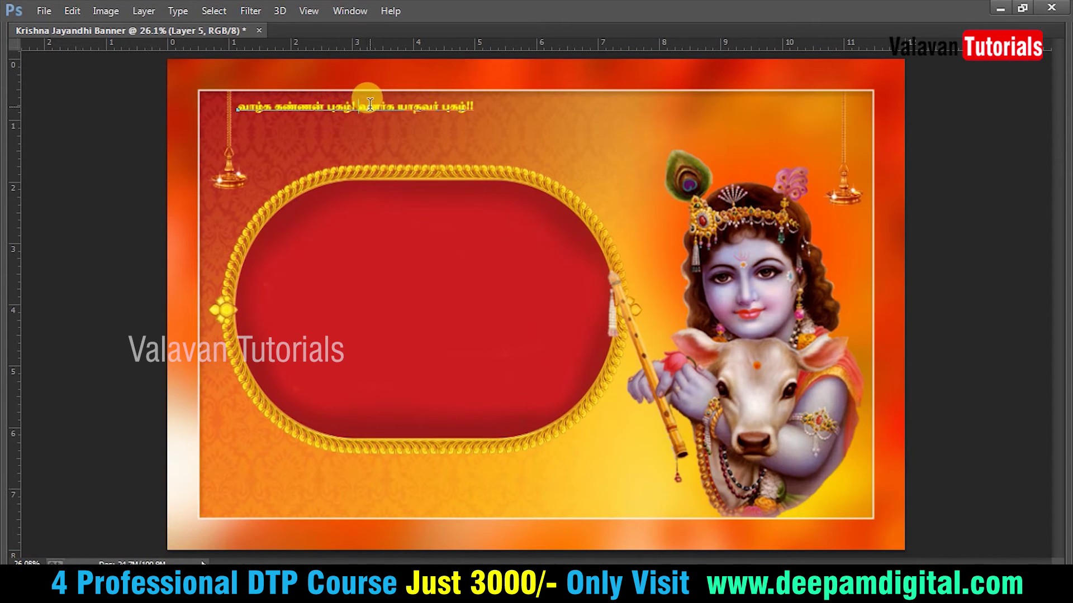
left_click(482, 99, "shift")
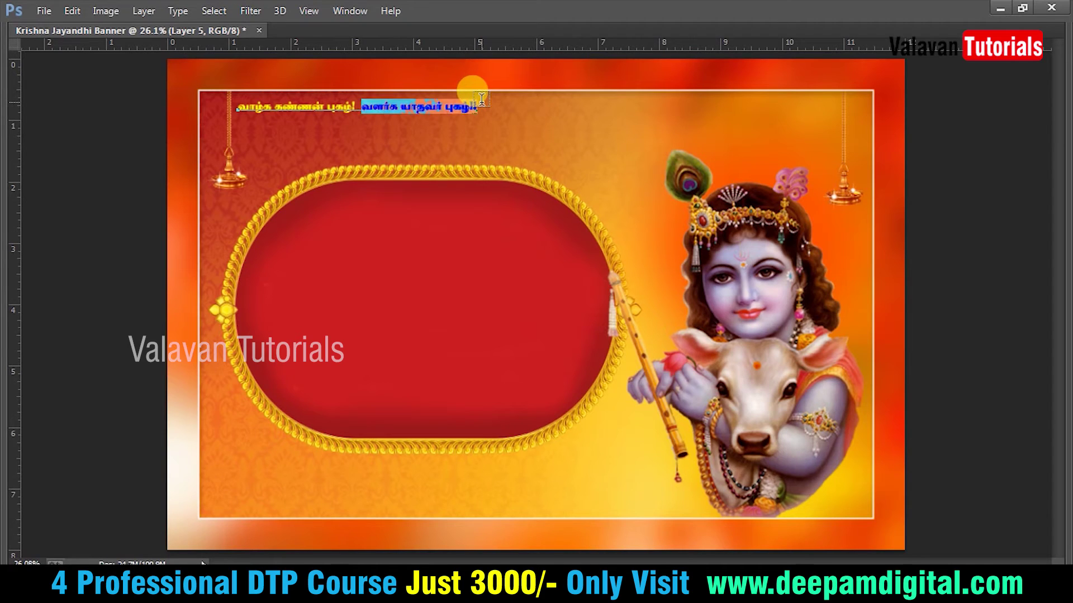
key("BackSpace")
key("ctrl+Return")
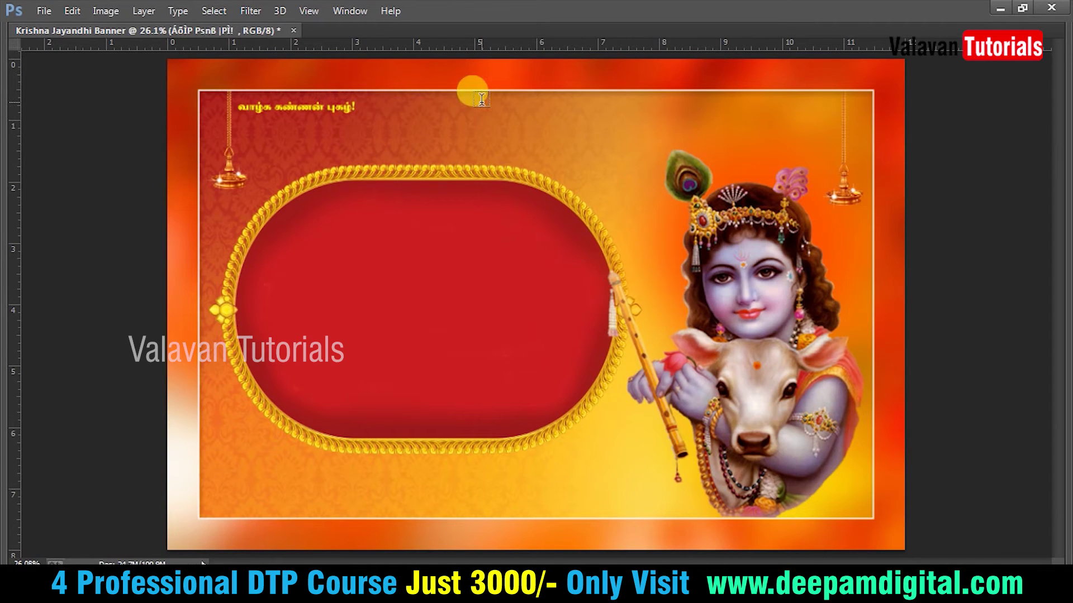
Duplicate the greeting text layer and select the copy at the top right
key("ctrl+j")
key("t")
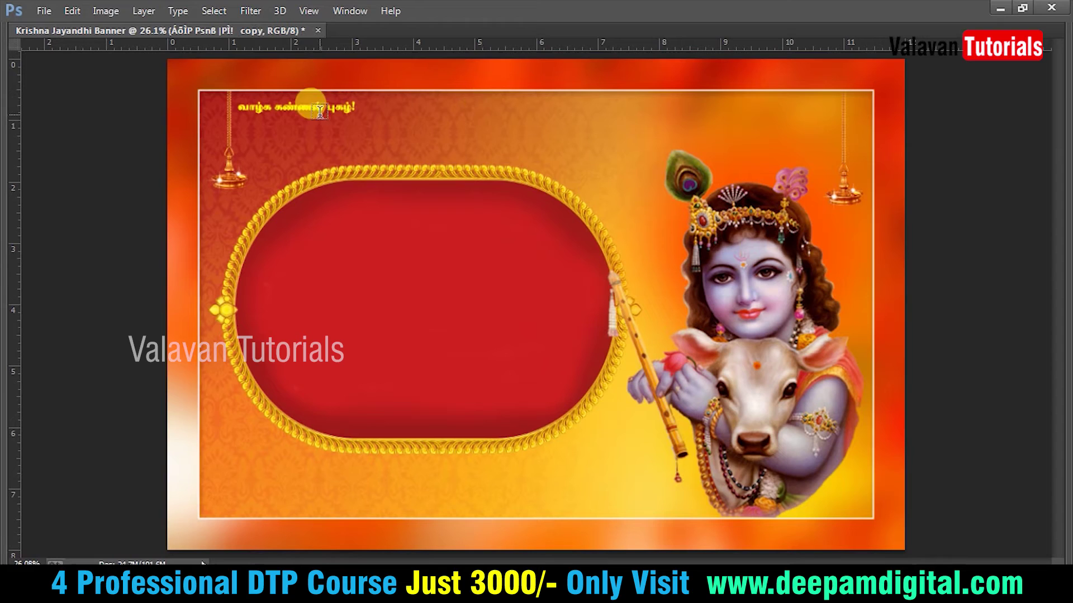
key("v")
left_click(326, 109)
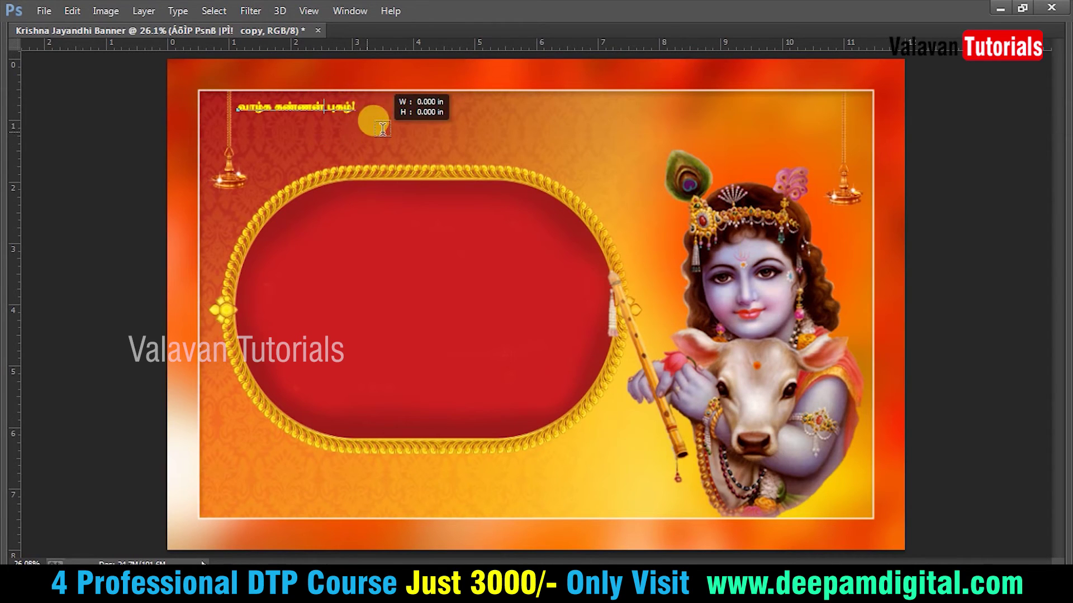
left_click(336, 108)
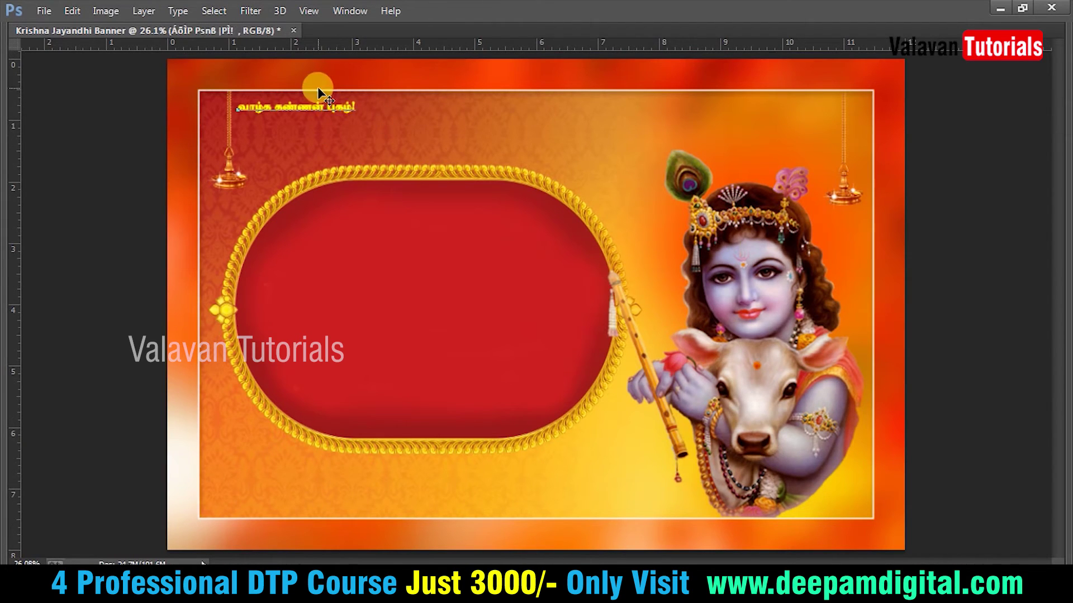
key("ctrl+t")
type("வளர்க யாதவர் புகழ்!!")
key("Return")
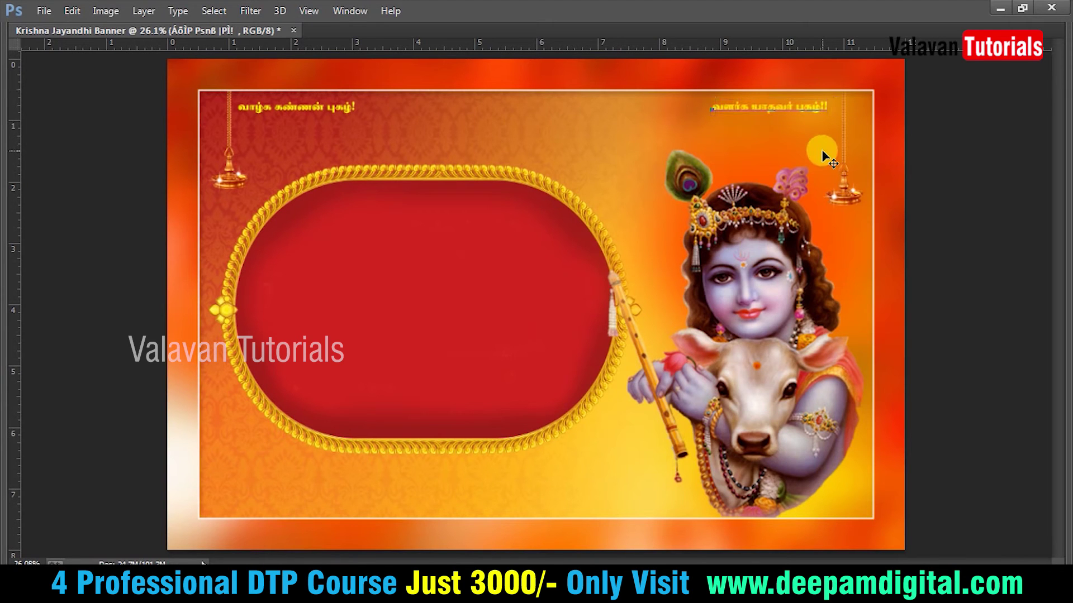
key("z")
Replace the top-left Tamil greeting's text with the pasted greeting
left_click_drag(424, 277, 107, 90)
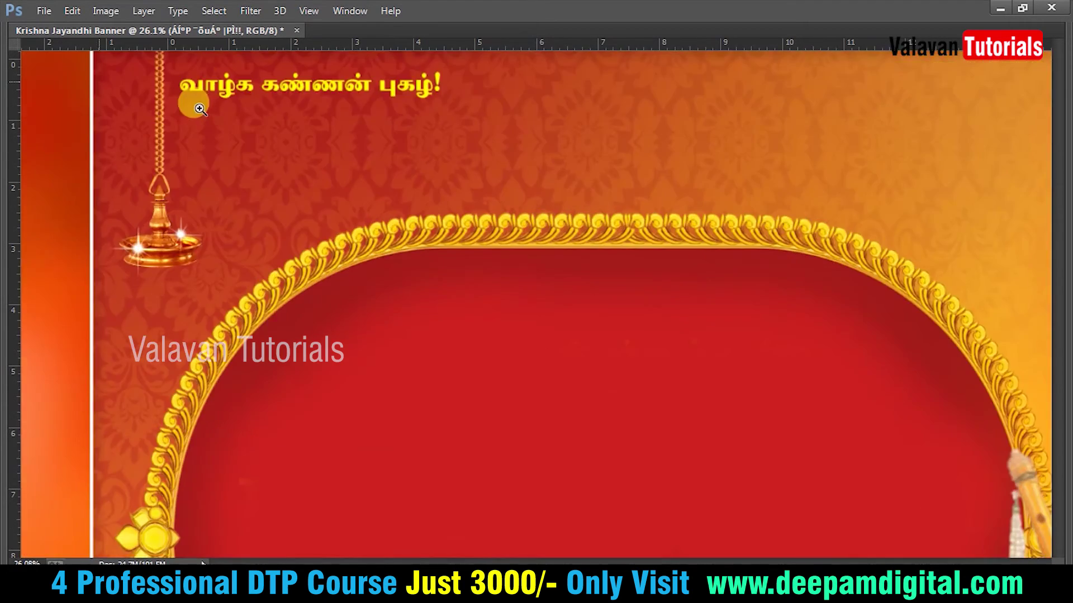
key("t")
left_click(541, 115)
key("ctrl+a")
key("ctrl+v")
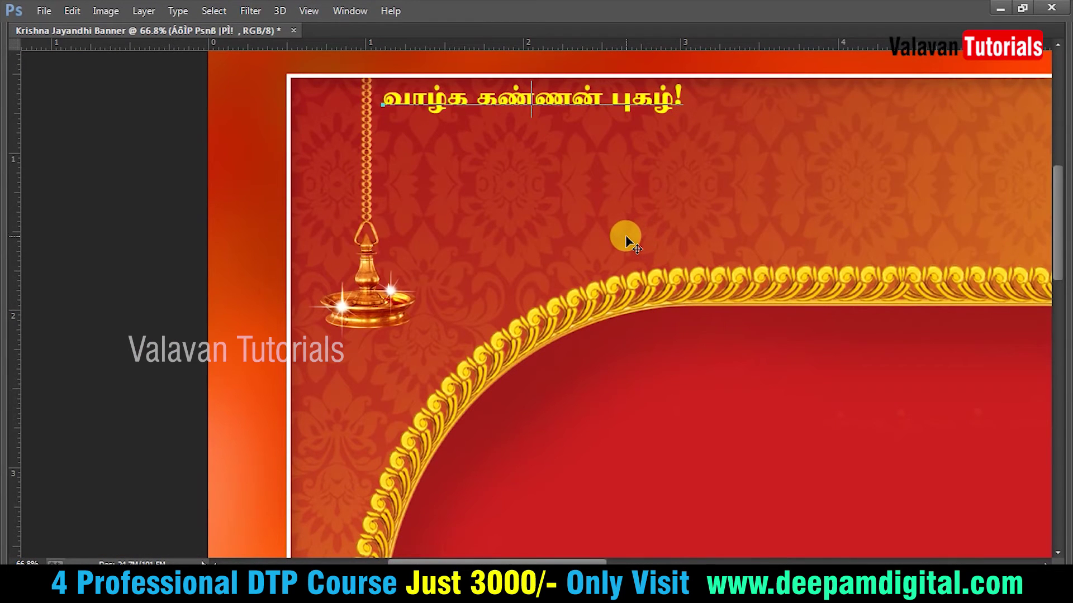
key("ctrl+Return")
key("ctrl+0")
Nudge the top-right Tamil greeting slightly right and up
key("z")
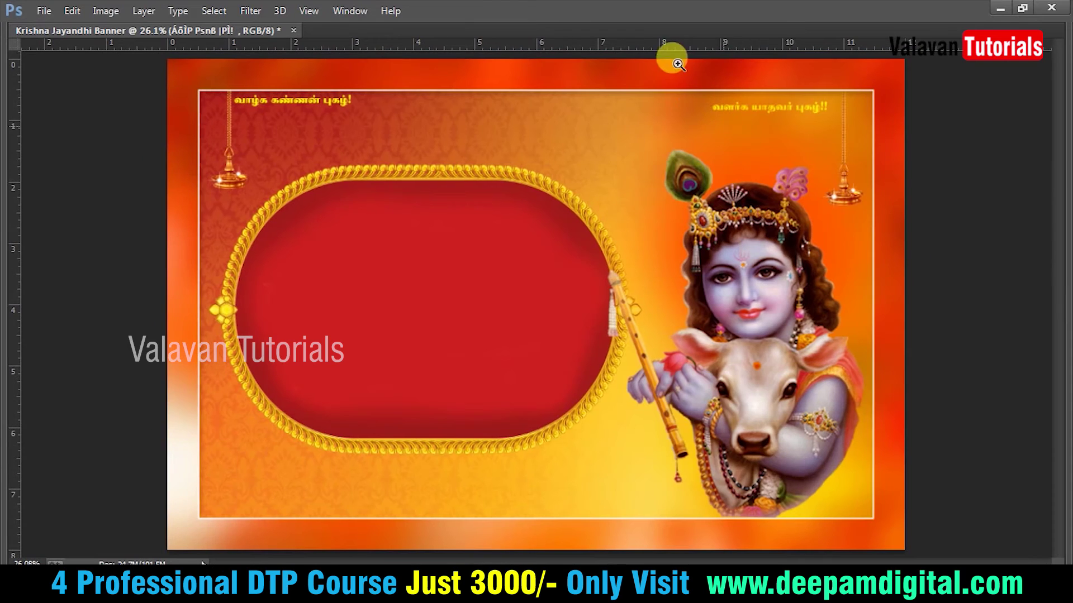
left_click(678, 64)
key("v")
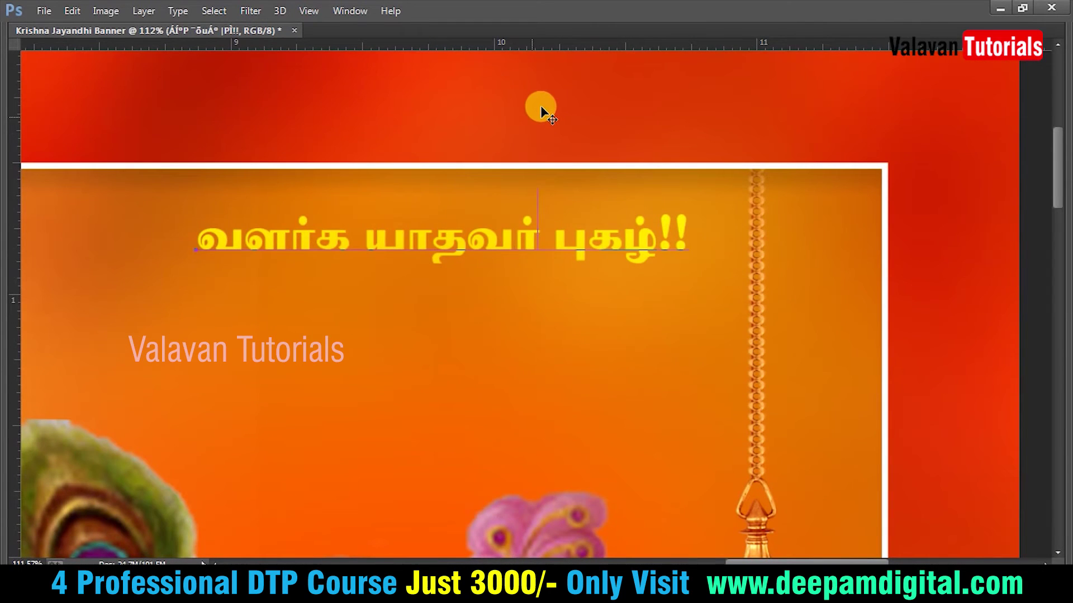
key("shift+Right")
key("shift+Right")
key("shift+Right")
key("shift+Up")
key("shift+Up")
key("shift+Up")
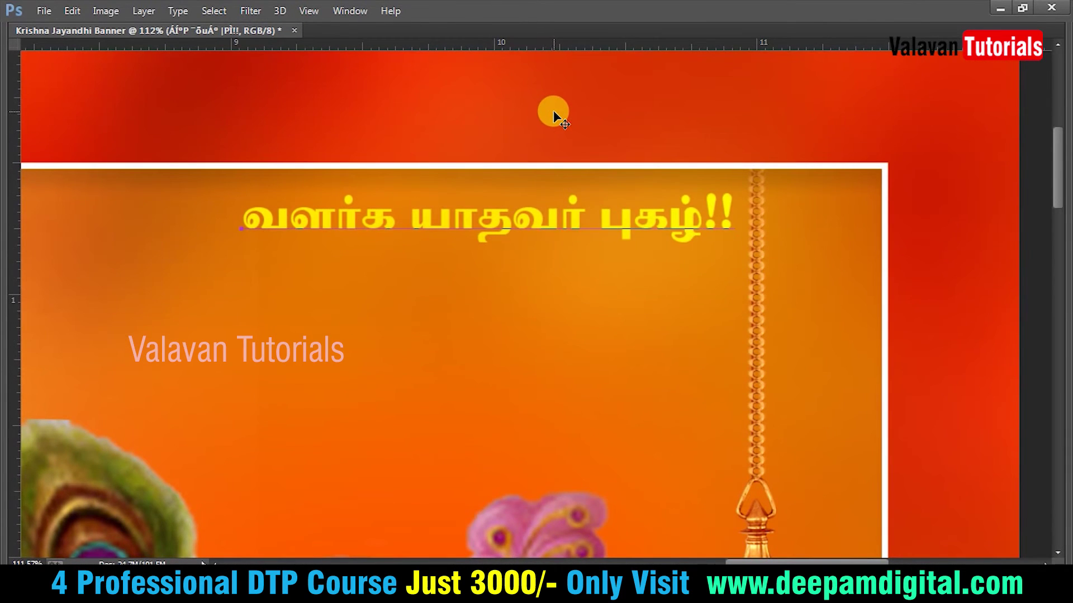
key("ctrl+0")
Copy the second and third Tamil lines from Word and paste them above the oval
key("t")
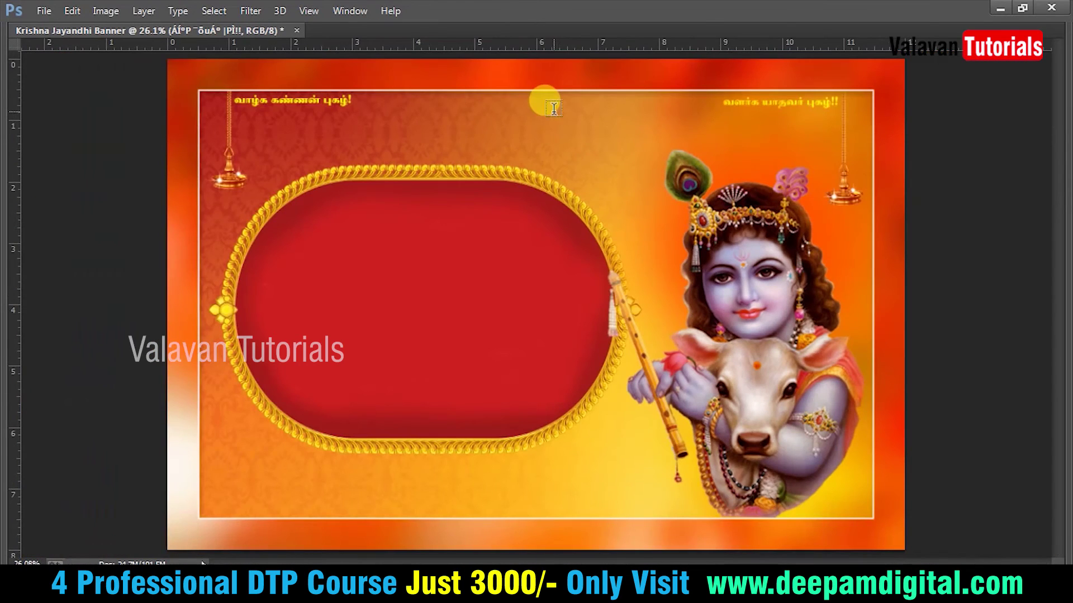
key("alt+Tab")
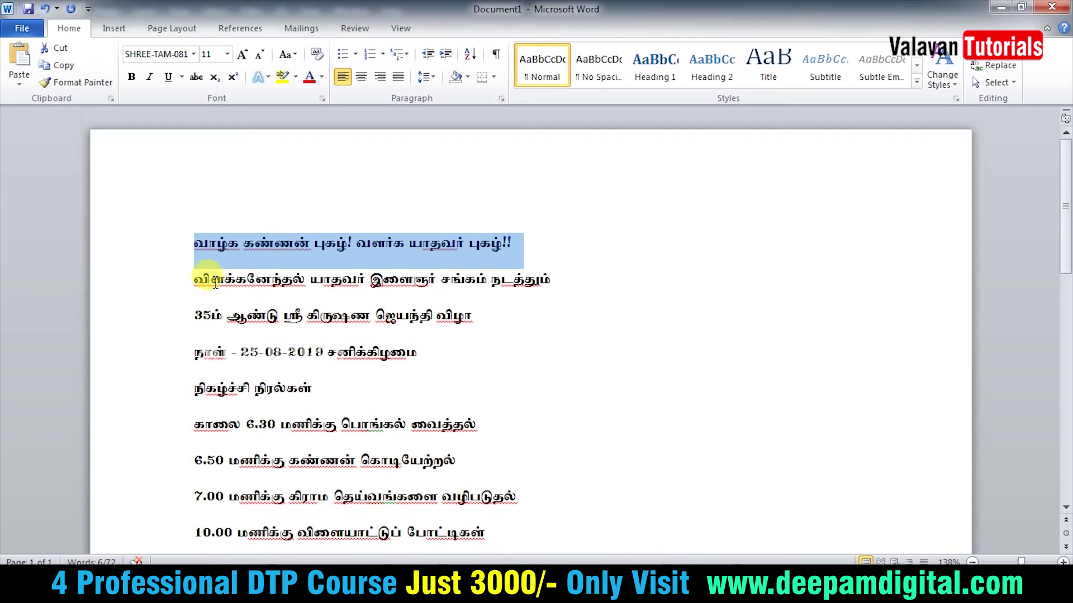
left_click(214, 282)
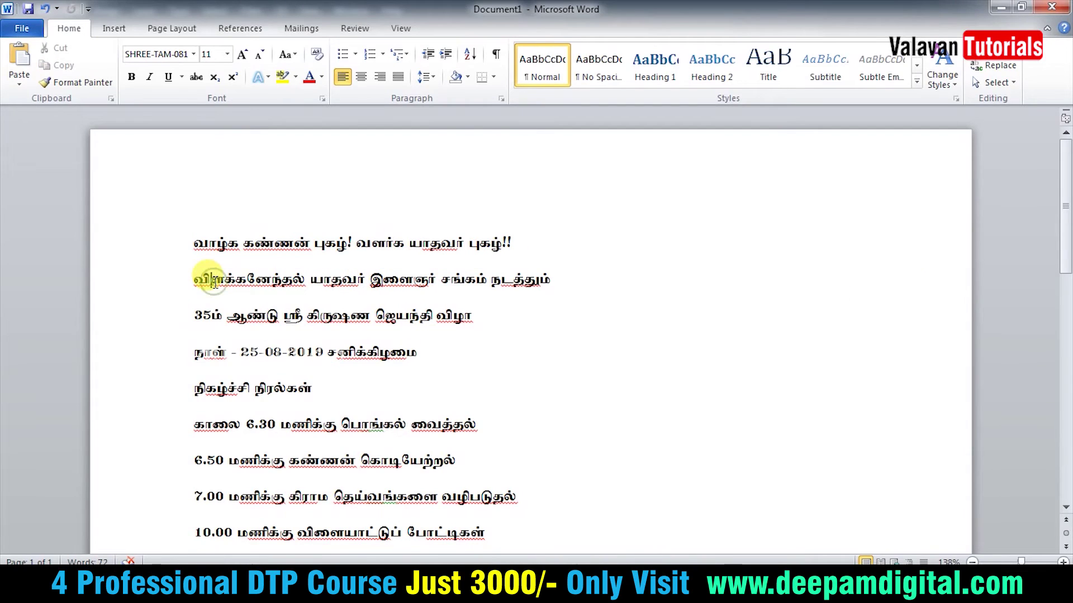
left_click(471, 315, "shift")
key("alt+Tab")
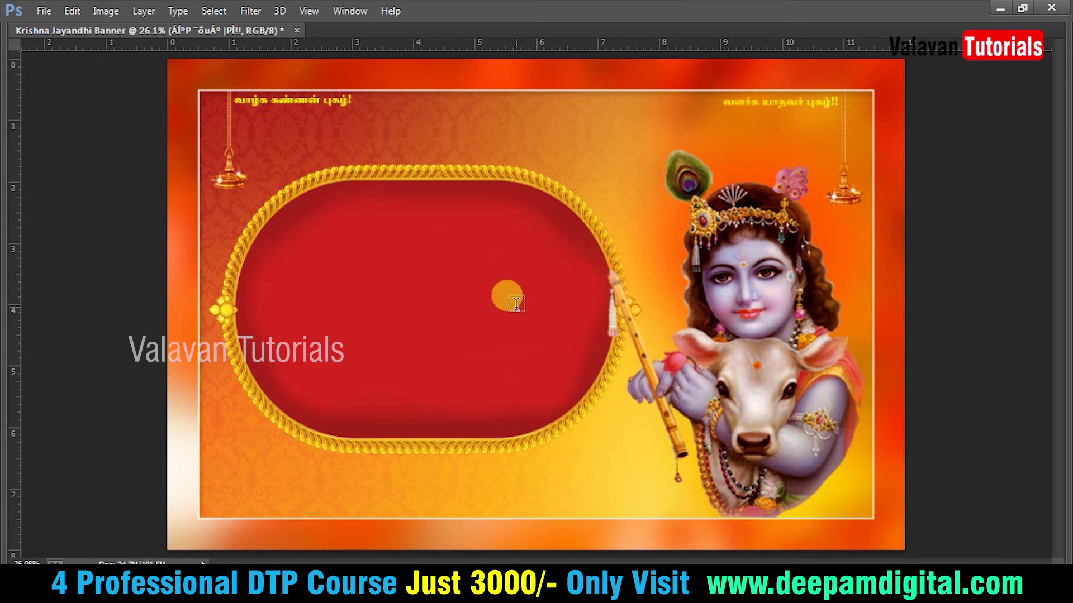
left_click(357, 142)
key("ctrl+v")
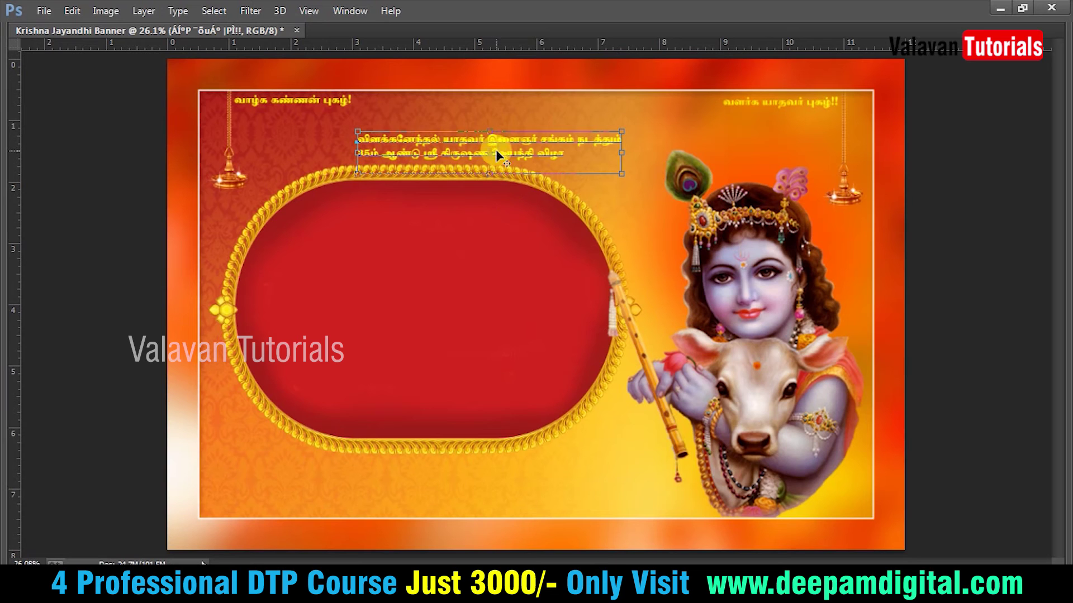
Centre-align the pasted Tamil lines and move them up beside the greeting
key("ctrl+a")
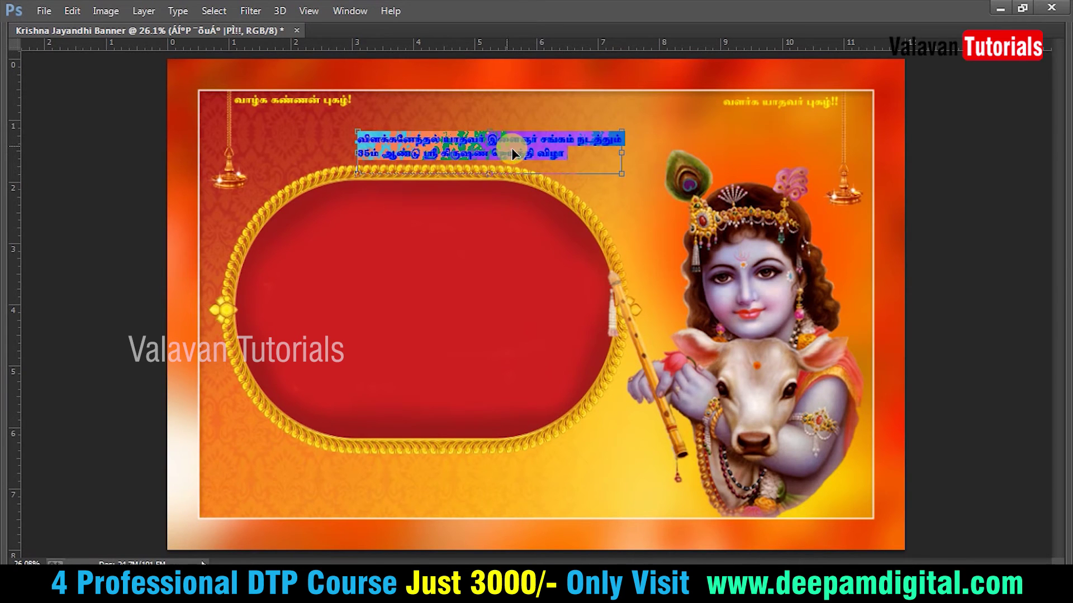
key("ctrl+t")
left_click(947, 42)
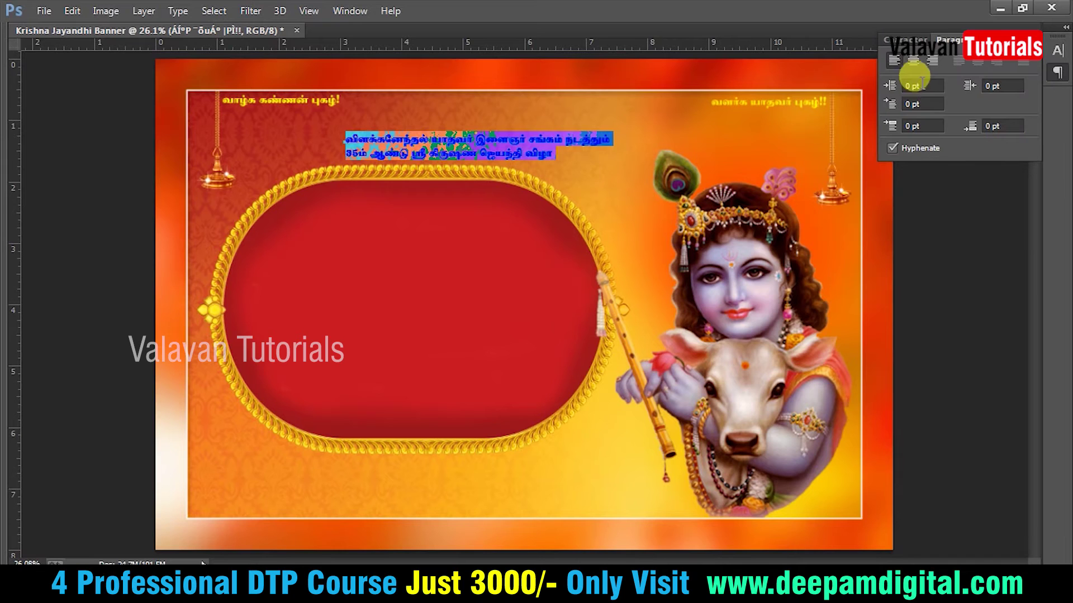
left_click(916, 68)
left_click_drag(376, 211, 443, 199)
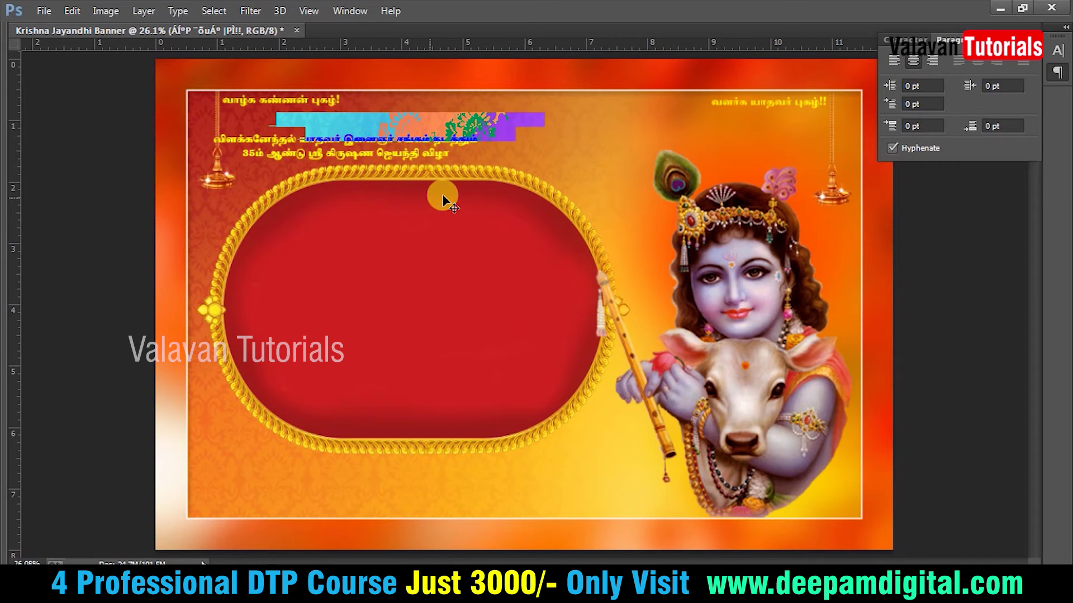
key("ctrl+Return")
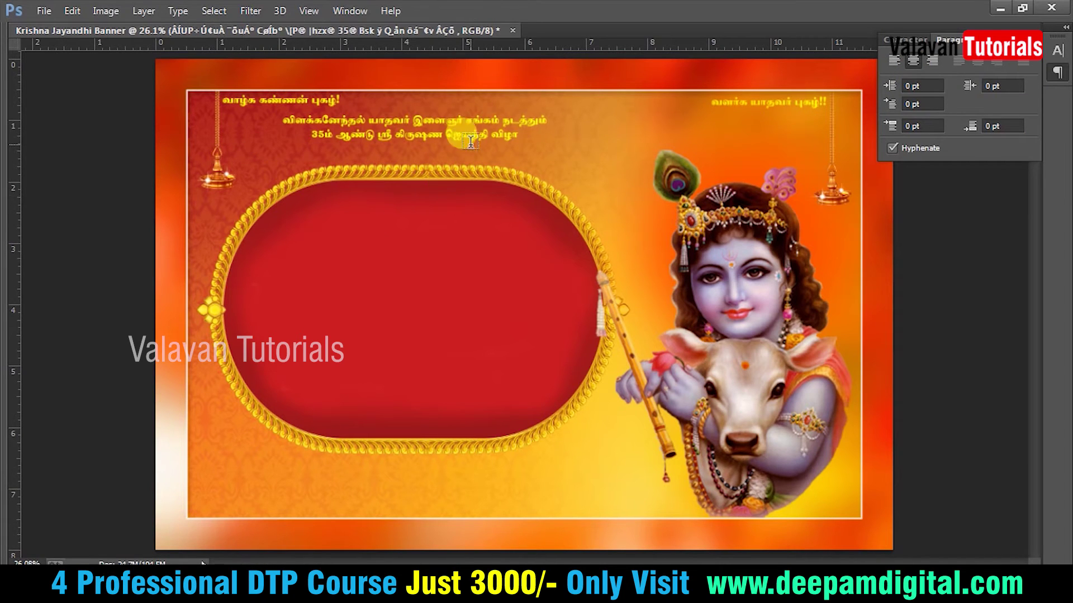
Set the heading's font to SHREE-TAM7
left_click(473, 133)
key("ctrl+a")
left_click(940, 40)
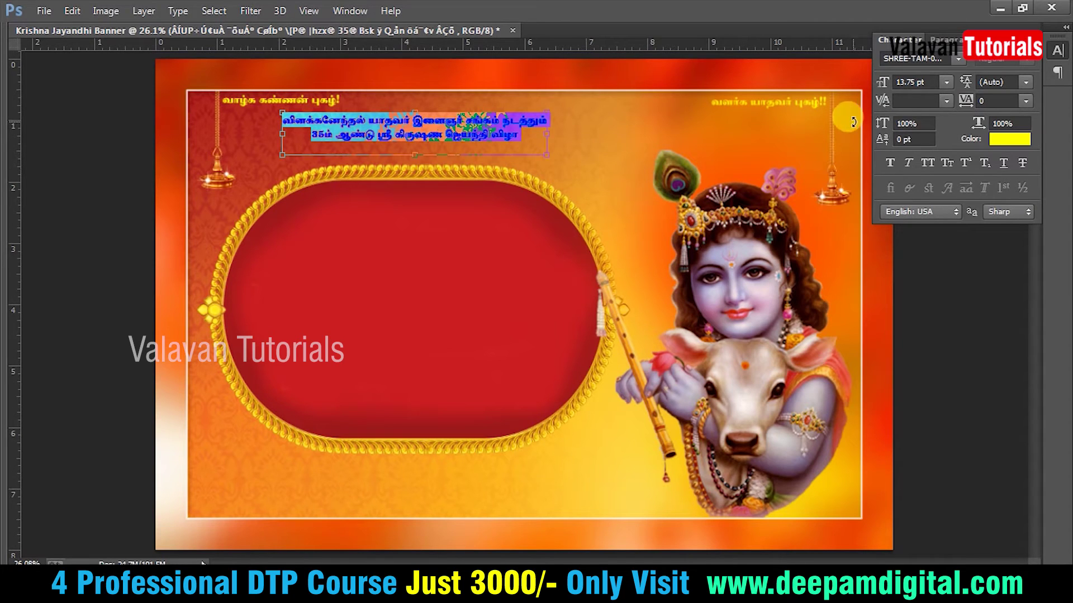
key("Down")
key("Down")
key("Down")
key("Down")
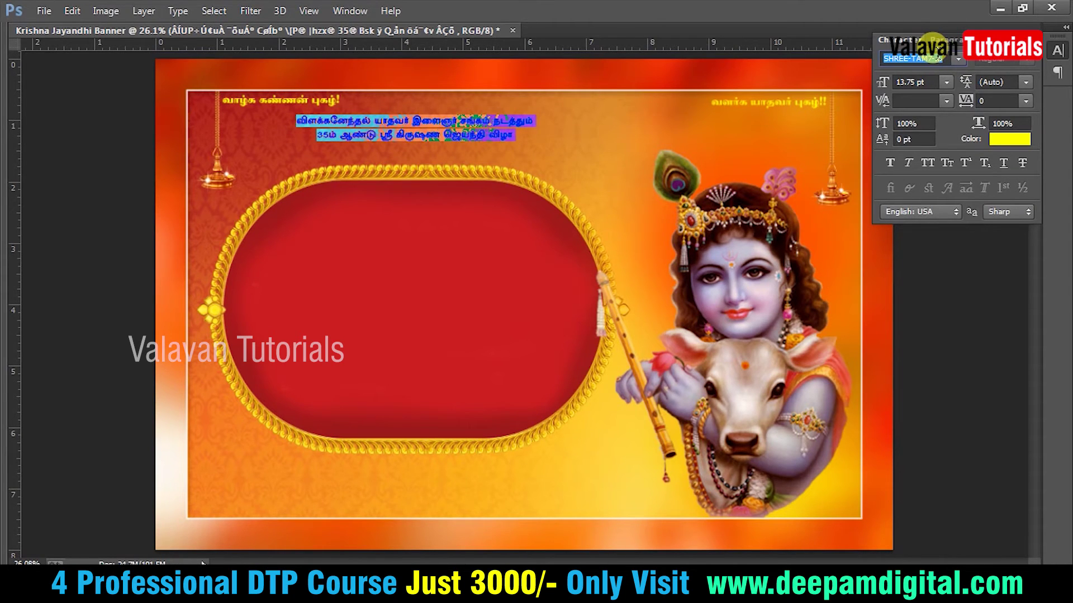
key("Down")
key("Up")
key("ctrl+Return")
Enlarge the heading about 1.8 times and move it left under the greeting
key("v")
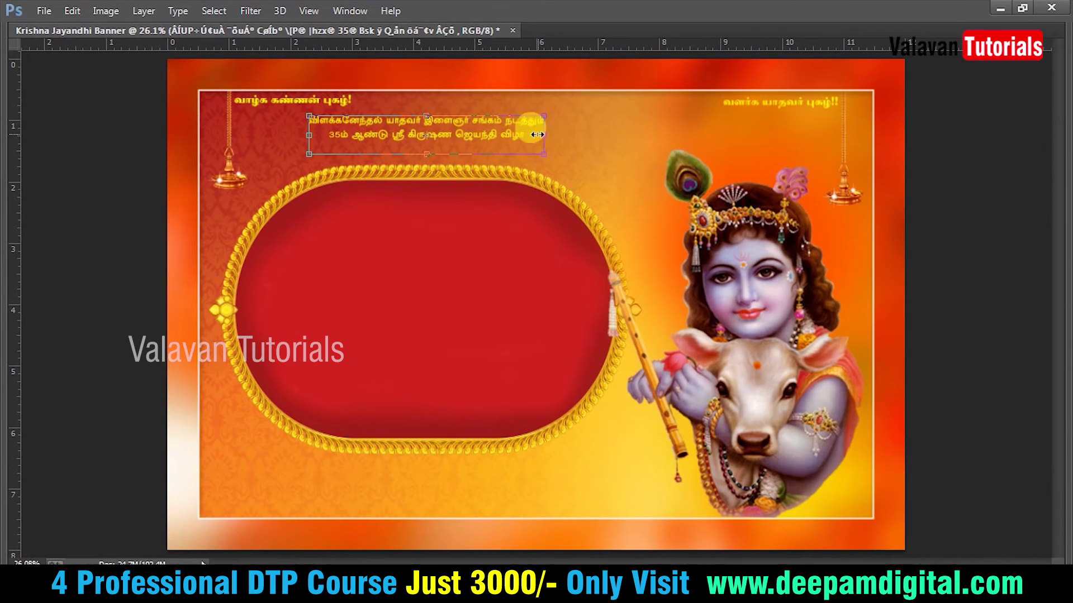
left_click_drag(542, 154, 731, 168)
key("Return")
scroll(336, 123, "up", 2)
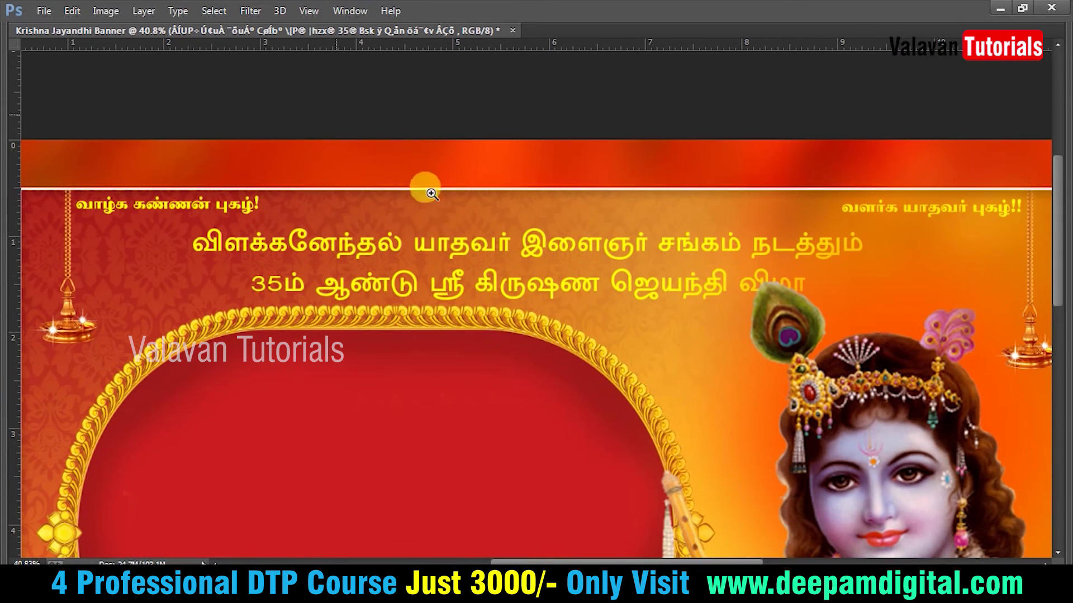
left_click_drag(488, 267, 404, 253)
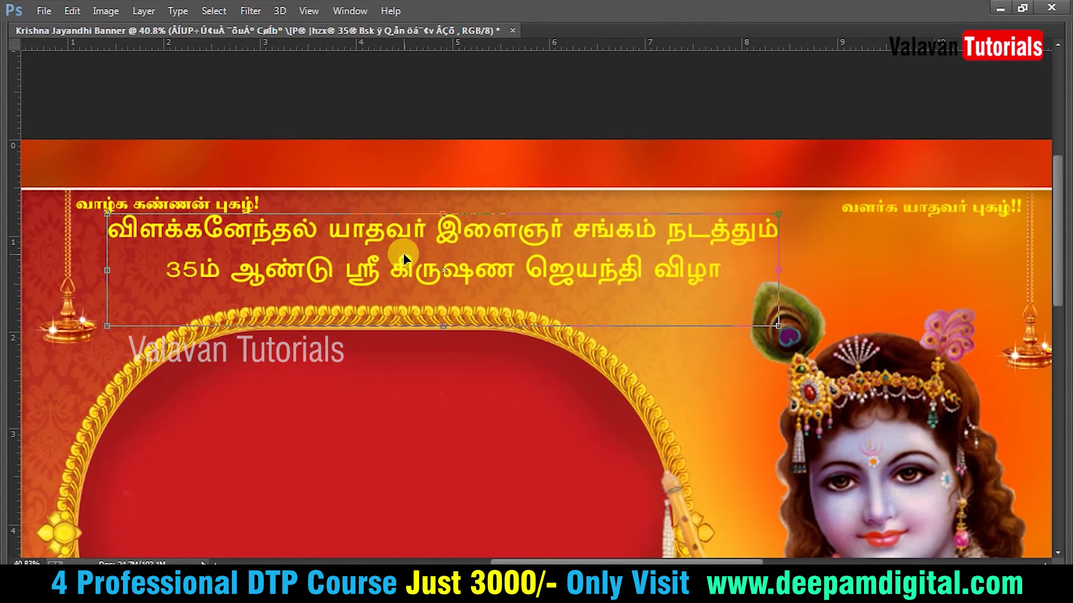
Widen the spacing between the two heading lines and lower the heading slightly
double_click(443, 245)
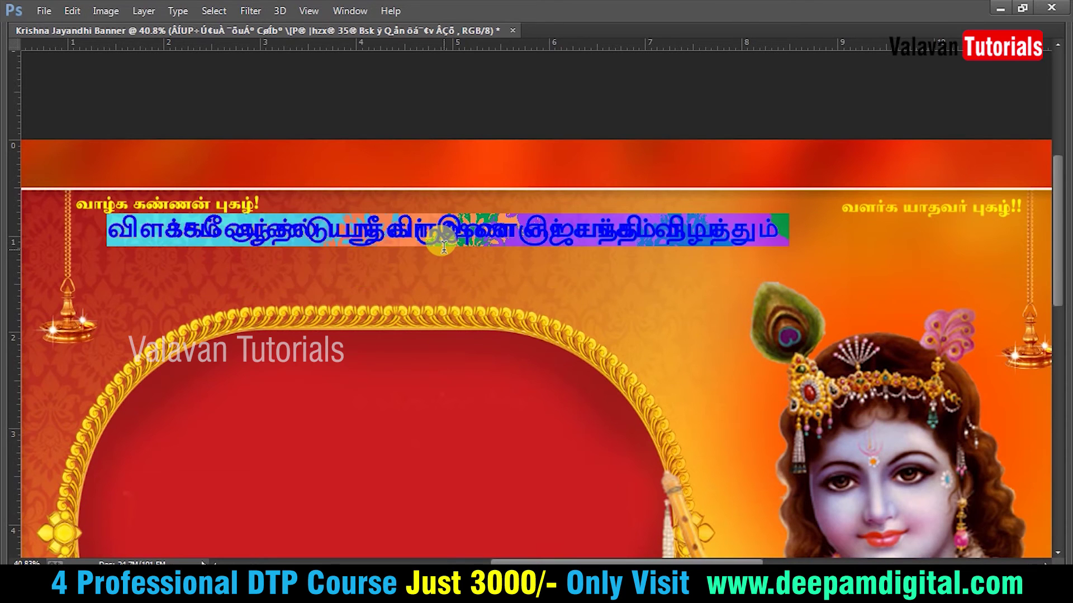
key("alt+Down")
key("alt+Down")
key("alt+Down")
key("alt+Down")
key("alt+Down")
key("alt+Down")
key("alt+Down")
key("alt+Down")
key("alt+Down")
key("alt+Down")
key("alt+Down")
key("alt+Down")
key("ctrl+Return")
left_click_drag(443, 246, 444, 254)
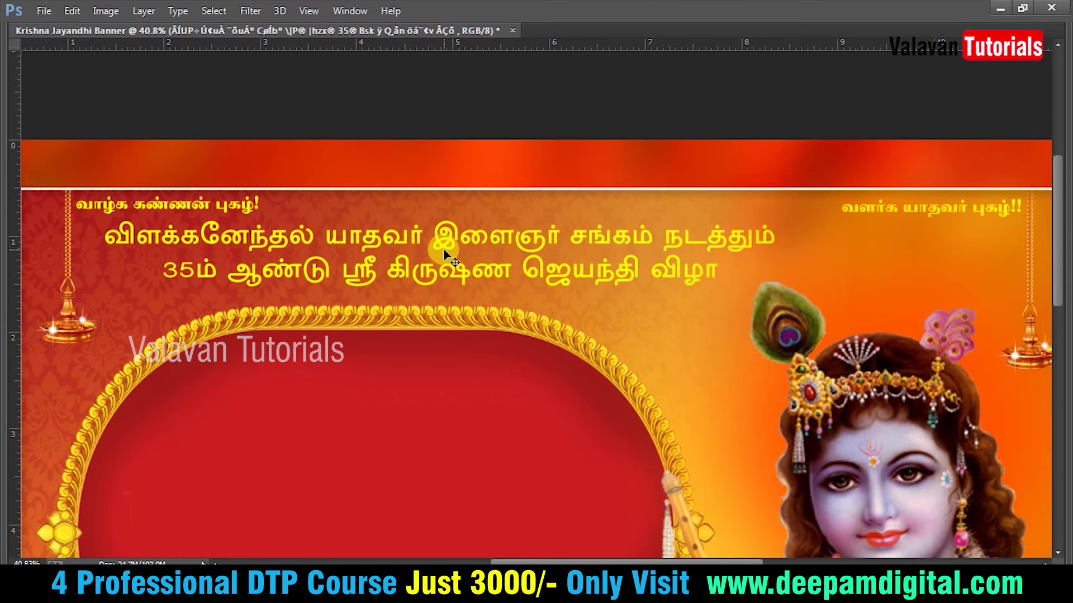
key("Tab")
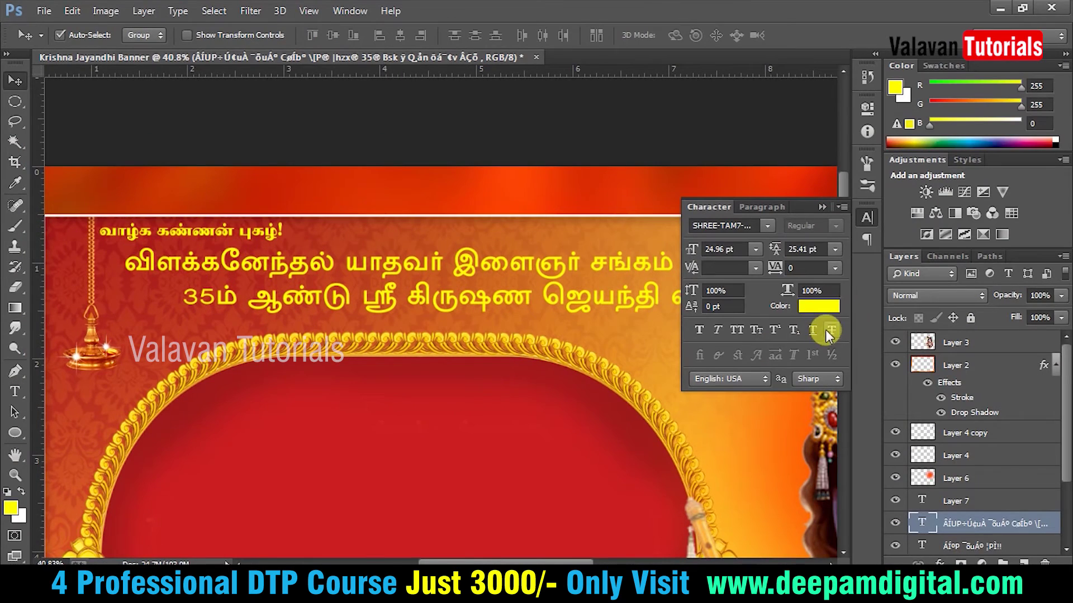
Colour the heading text blue with C=100 and M=100
left_click(819, 302)
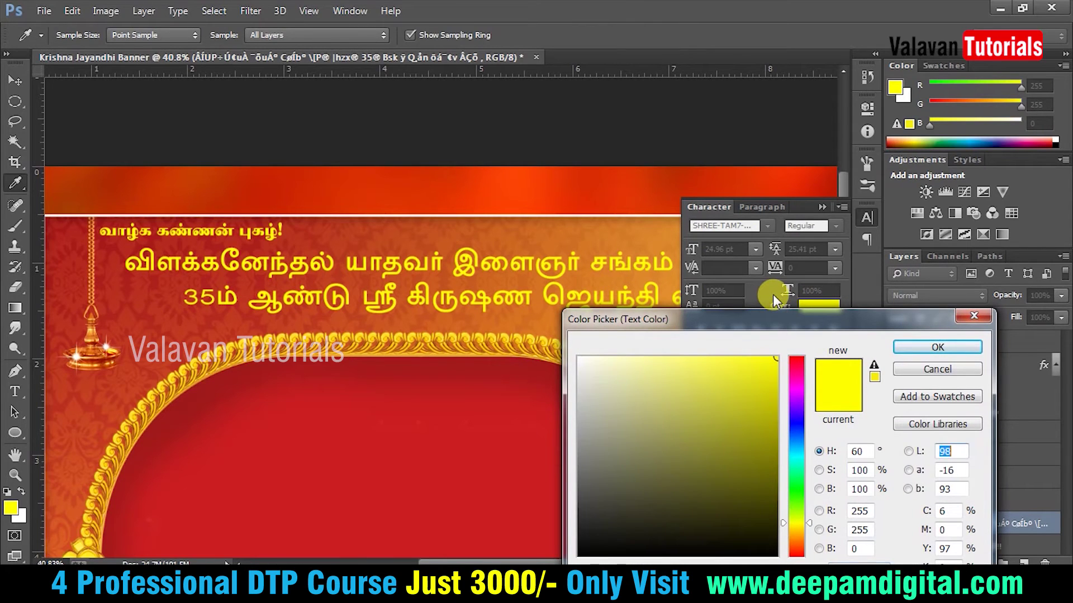
key("Tab")
key("Tab")
type("100")
key("Tab")
type("100")
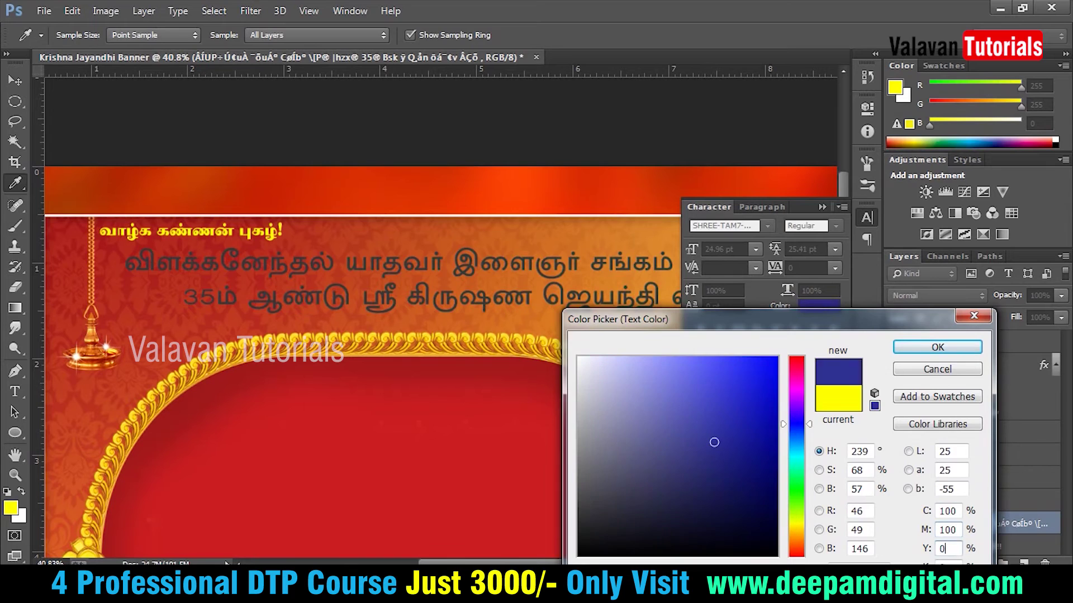
key("Return")
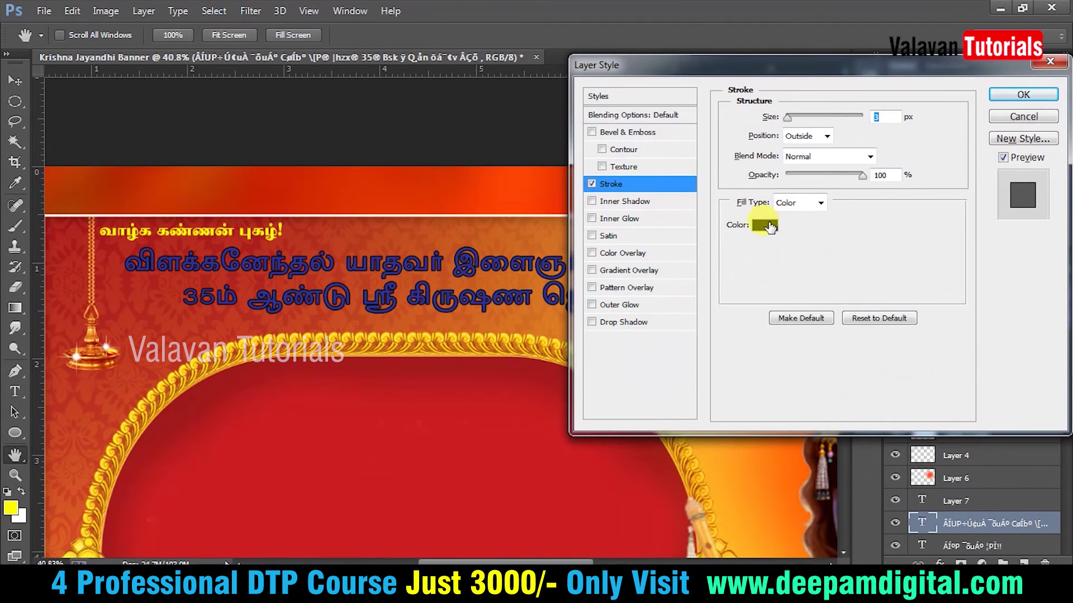
Give the heading a white outline, then select the date line in Word
left_click(765, 225)
left_click(590, 351)
key("Return")
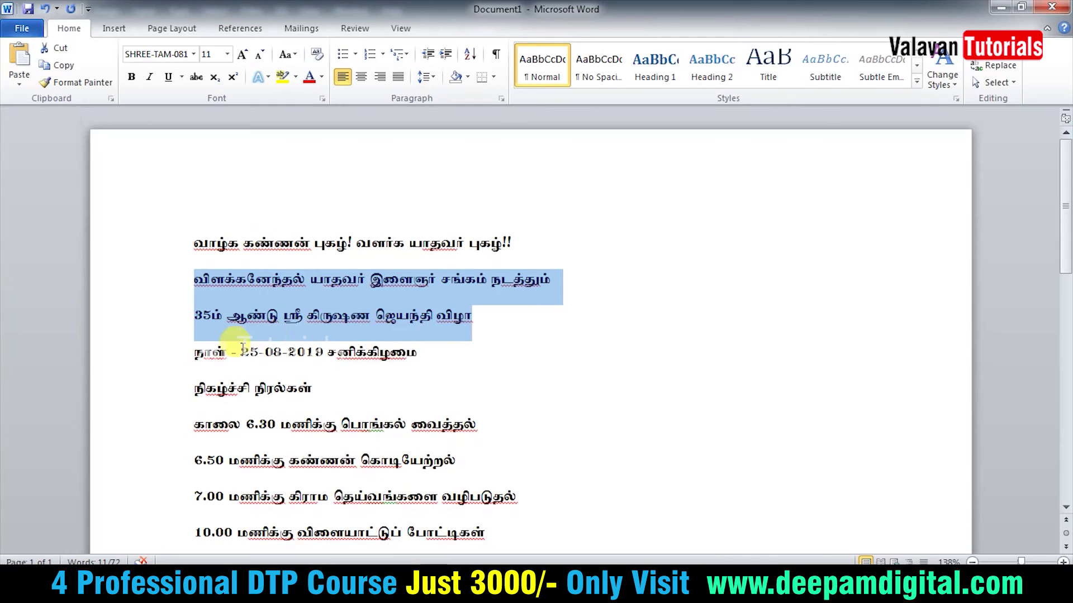
left_click(241, 349)
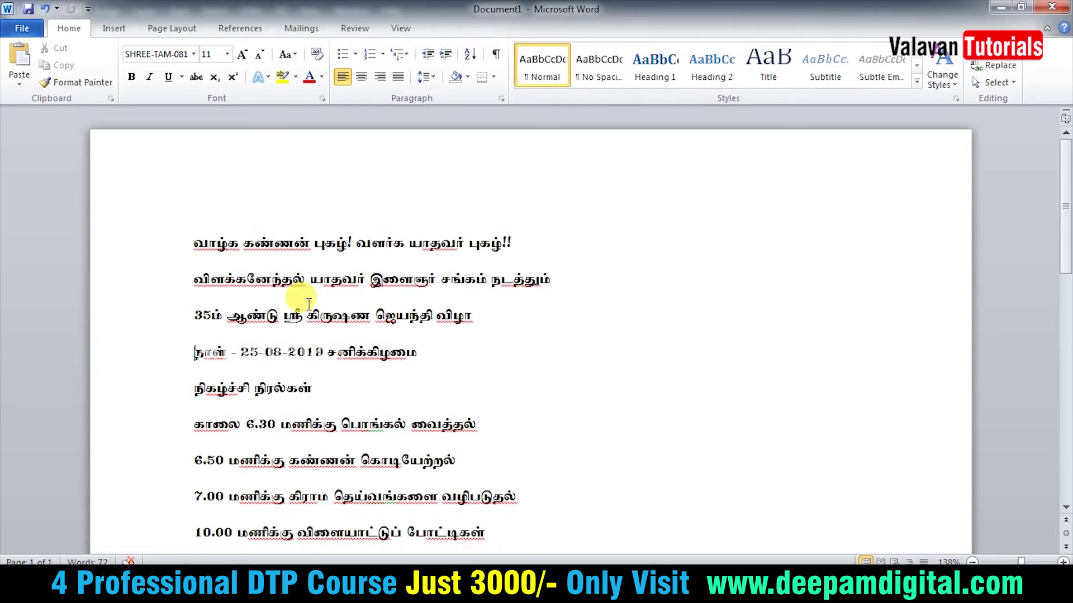
key("shift+Down")
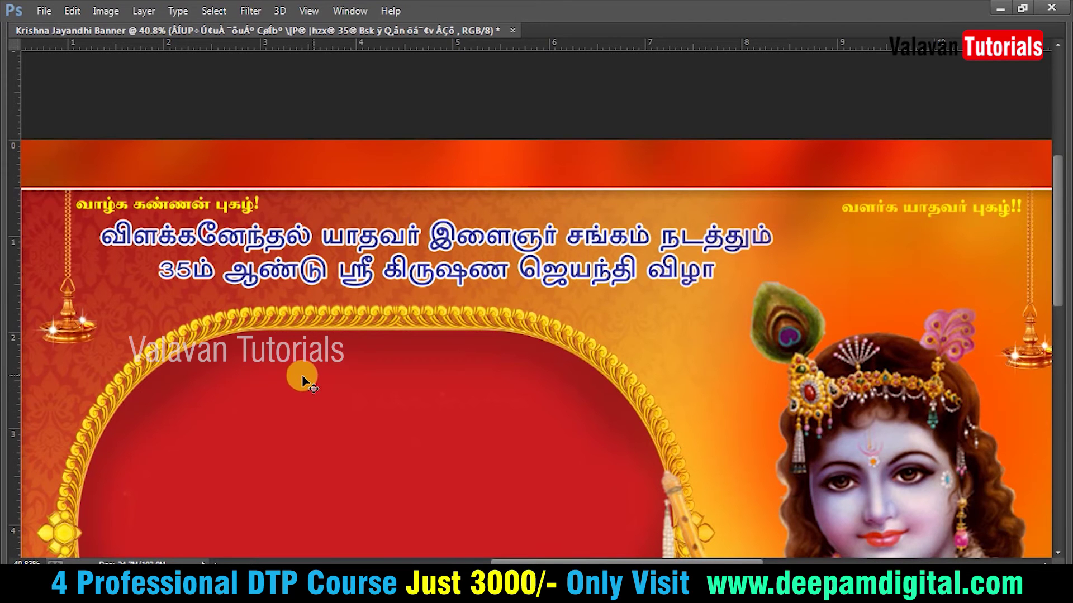
Paste the date line and position it just beneath the title lines
key("ctrl+v")
left_click_drag(273, 280, 377, 198)
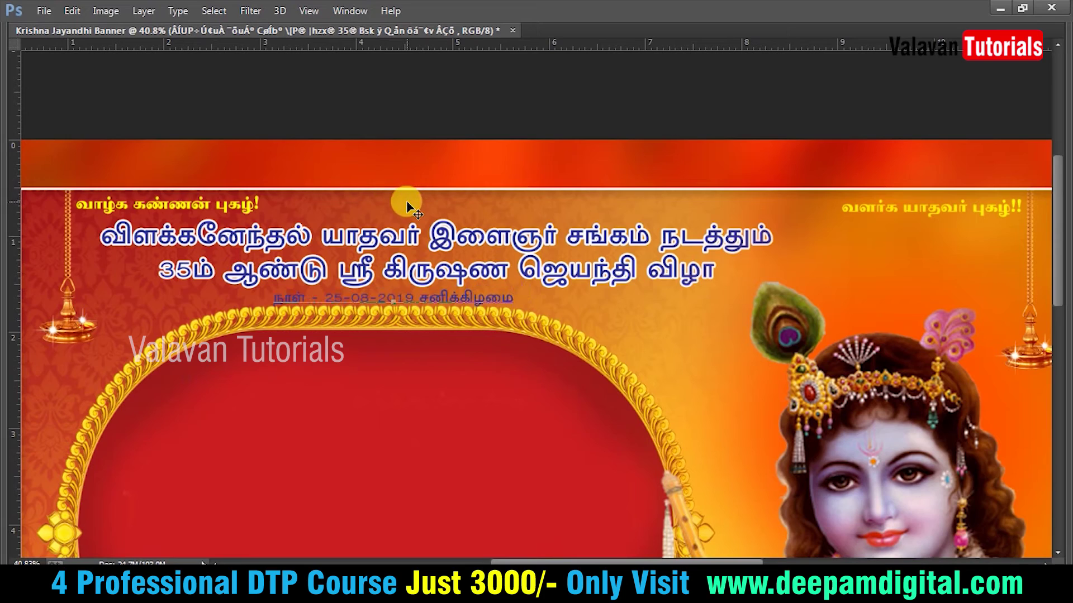
key("ctrl+0")
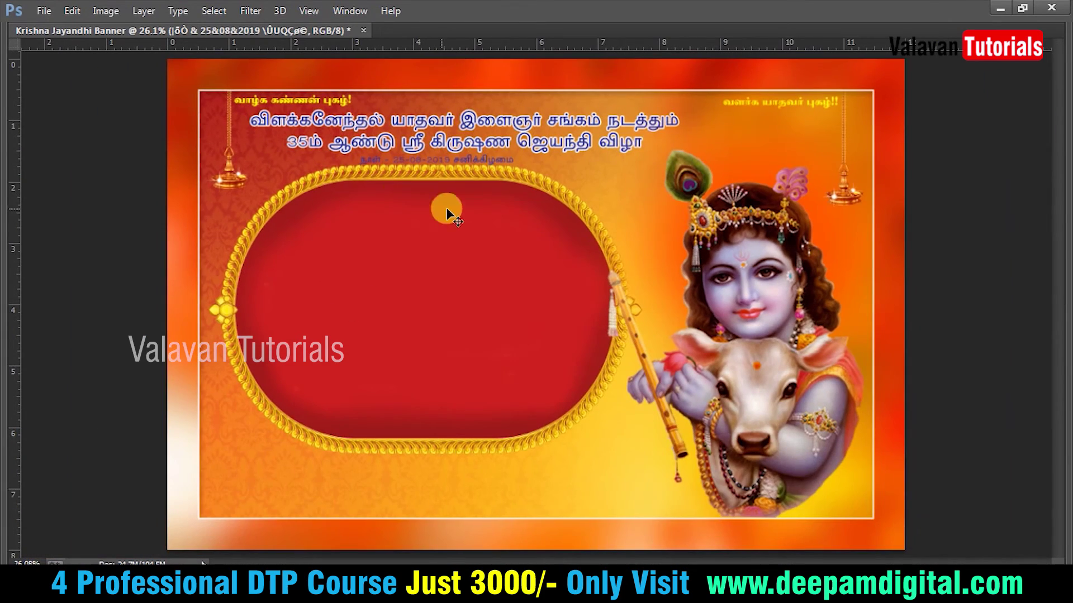
left_click(435, 98)
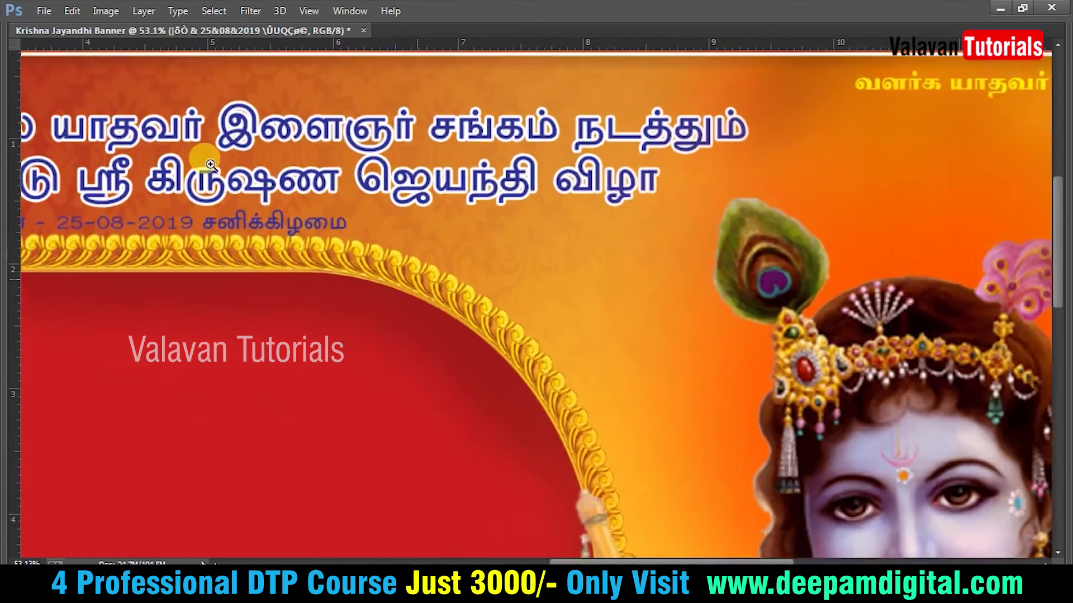
mouse_move(434, 98)
left_mouse_down()
mouse_move(536, 251)
mouse_move(573, 252)
left_mouse_up()
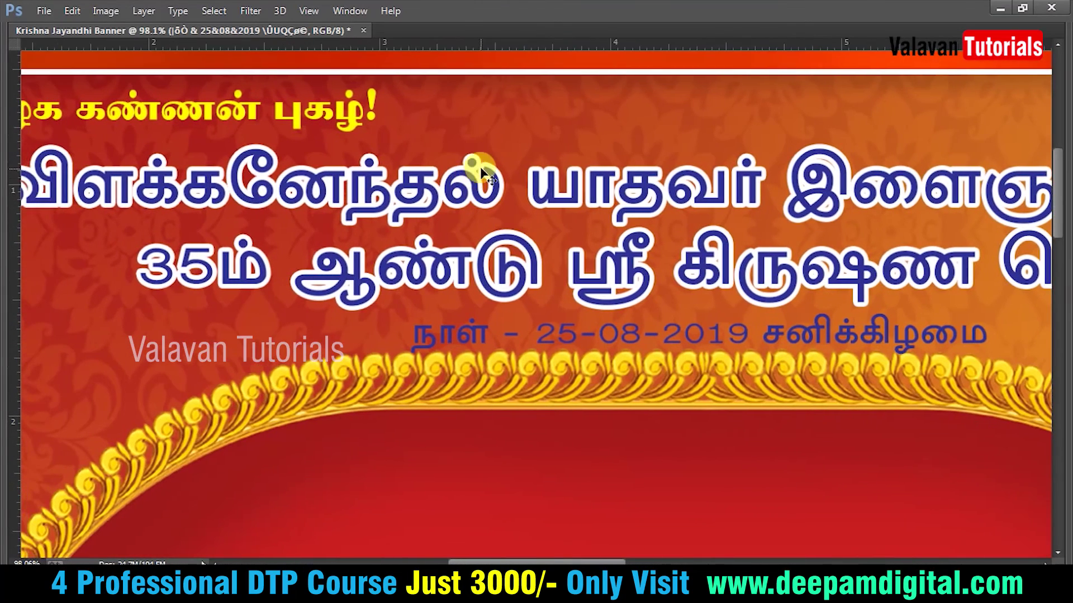
left_click_drag(472, 165, 479, 150)
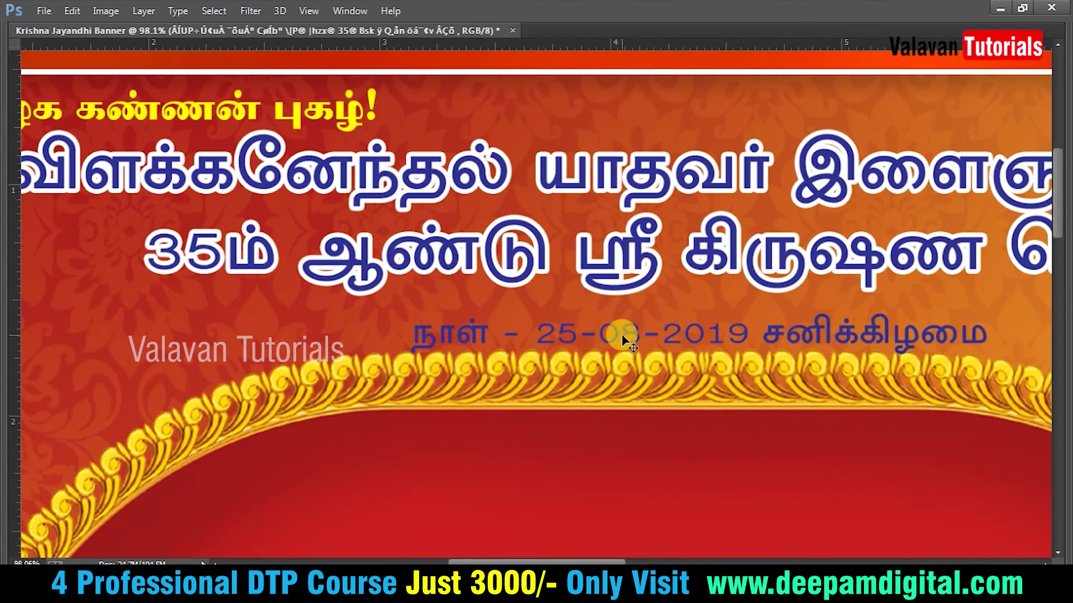
left_click_drag(628, 335, 551, 316)
left_click_drag(626, 313, 610, 212)
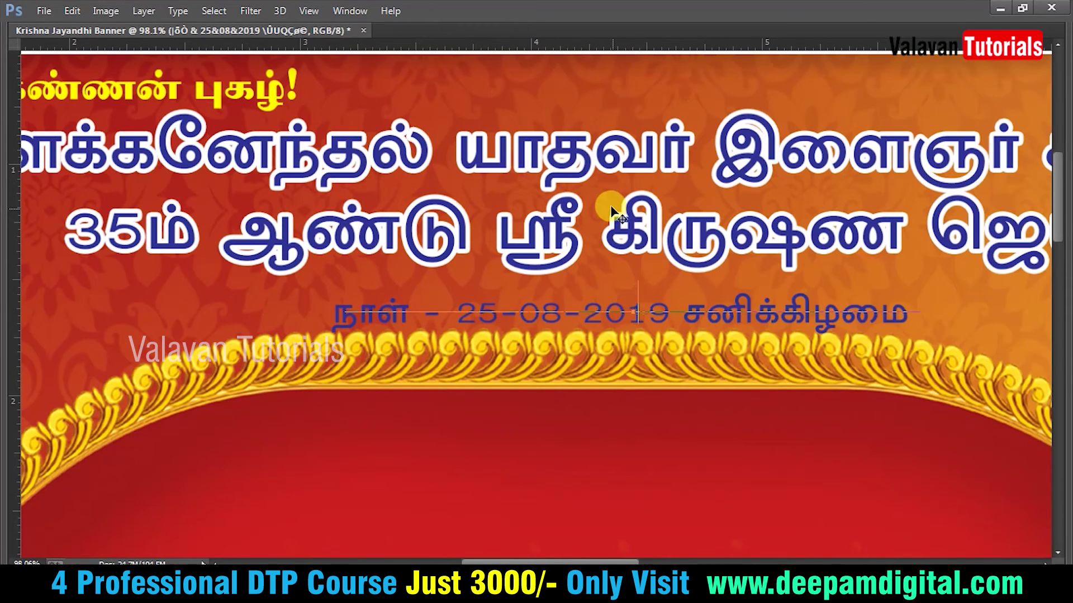
key("Left")
key("Left")
key("Left")
key("Left")
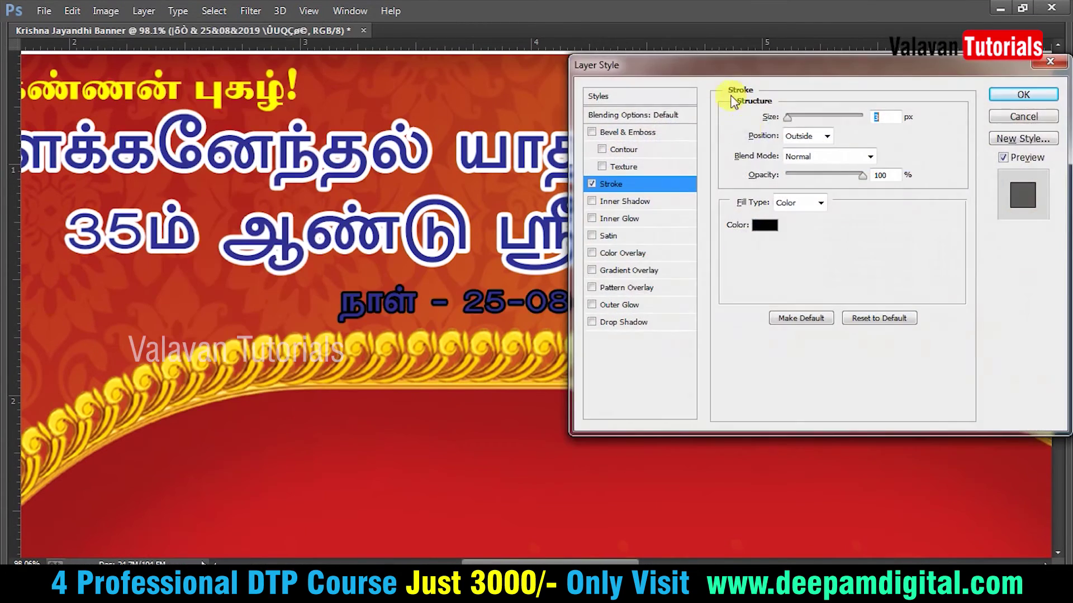
Give the date line a white stroke outline
left_click(764, 225)
left_click(578, 335)
key("Return")
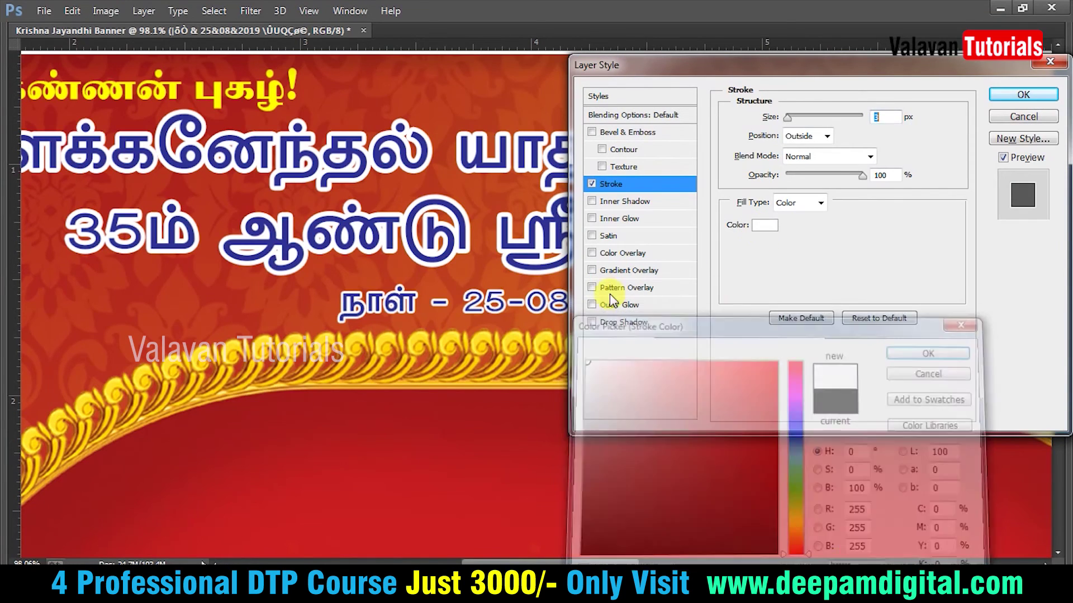
type("6")
key("Return")
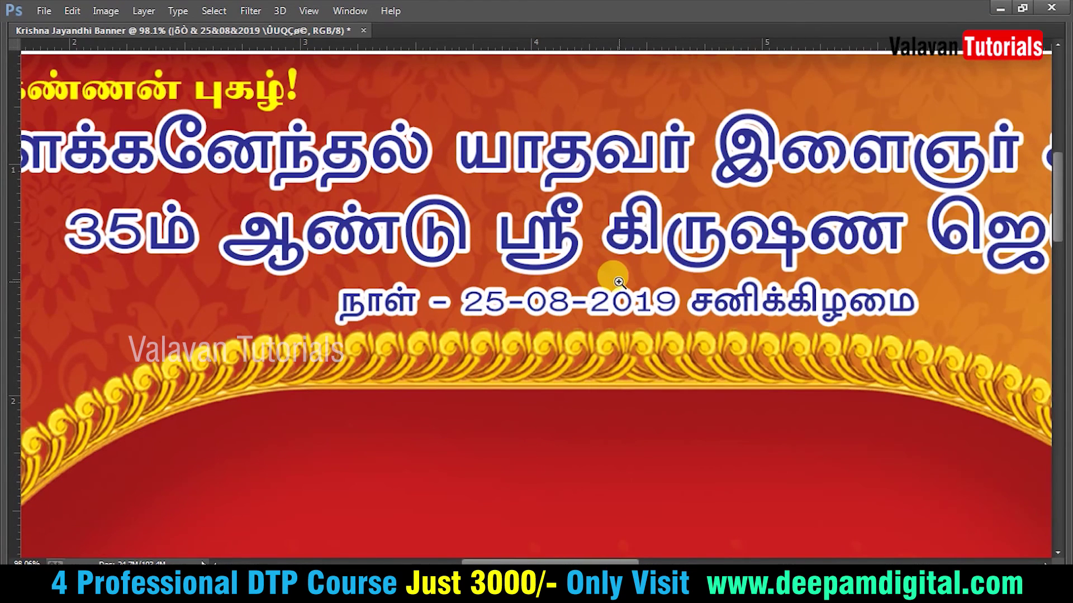
key("ctrl+0")
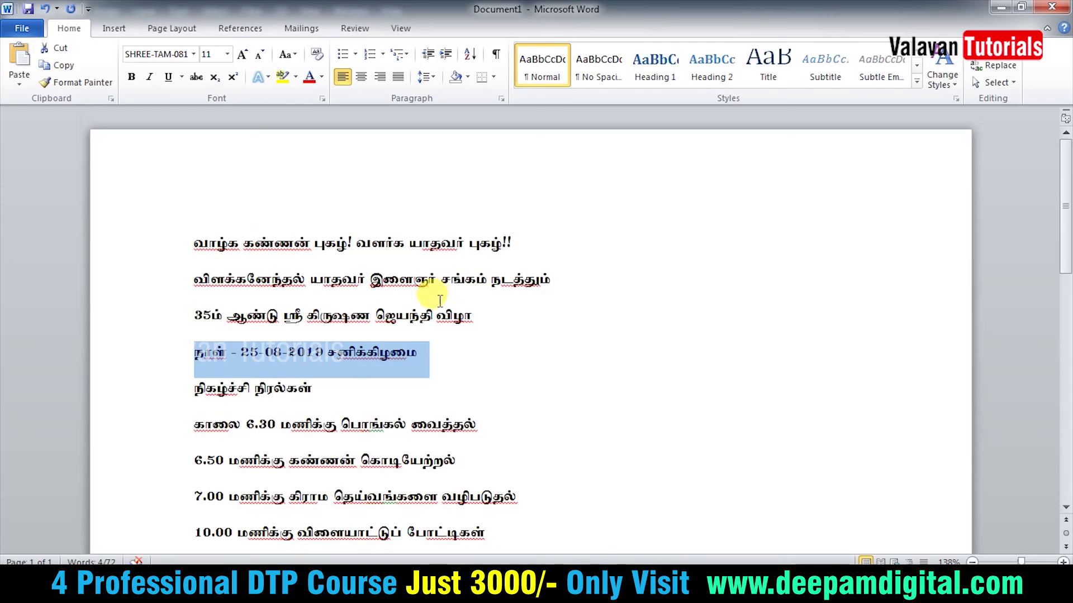
Copy the 'நிகழ்ச்சி நிரல்கள்' heading from Word and paste it at the top of the red oval
left_click(251, 388)
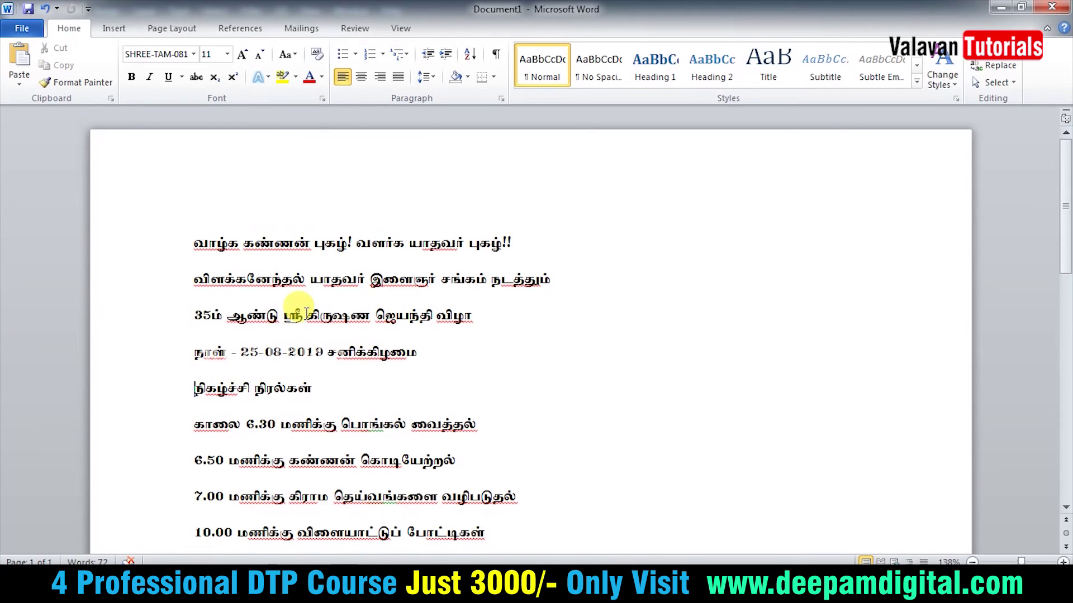
key("shift+End")
key("ctrl+c")
left_click_drag(389, 215, 610, 278)
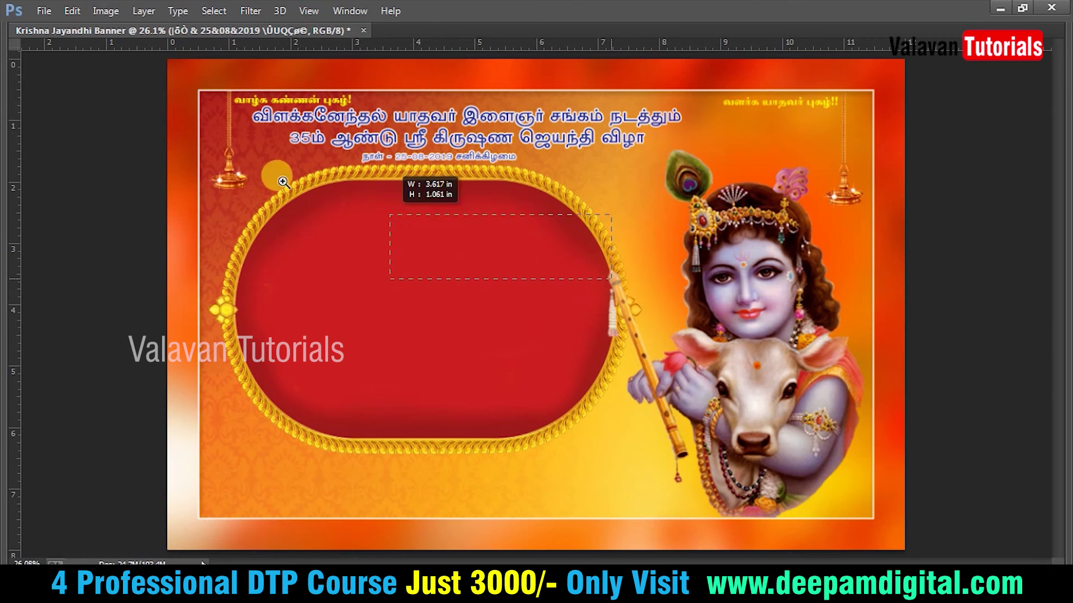
left_click_drag(282, 182, 319, 225)
key("ctrl+v")
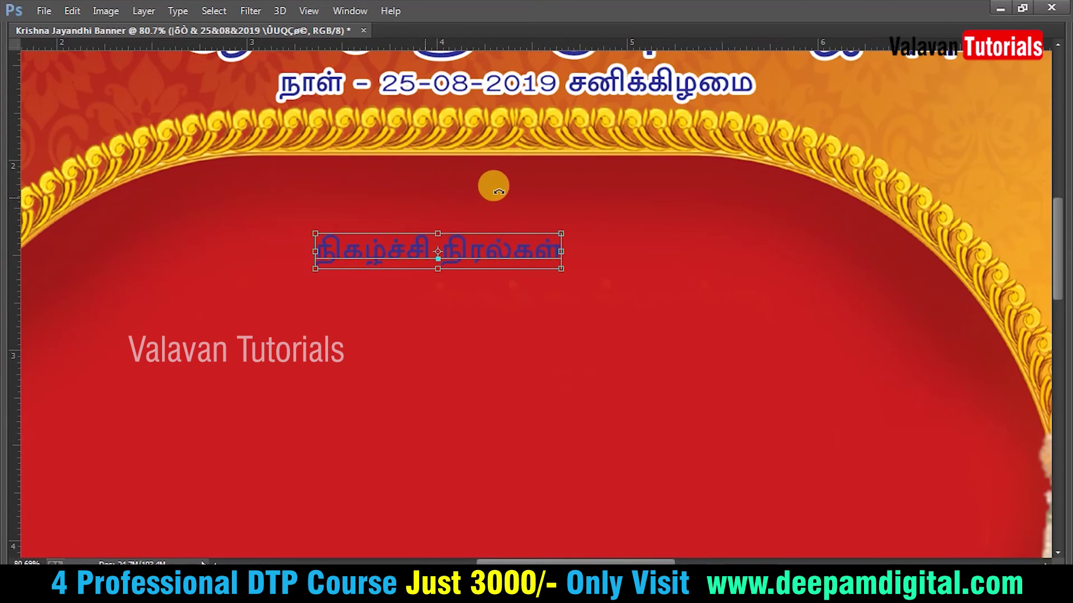
key("ctrl+Return")
left_click(487, 241)
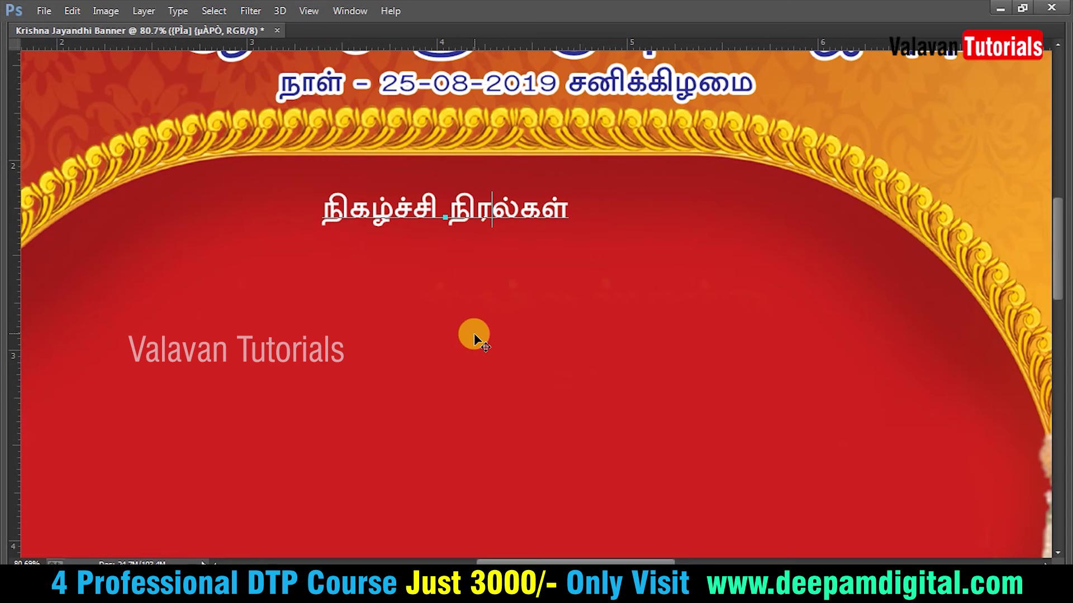
key("ctrl+0")
Select the schedule lines in Word down to காளிமுத்து
key("alt+Tab")
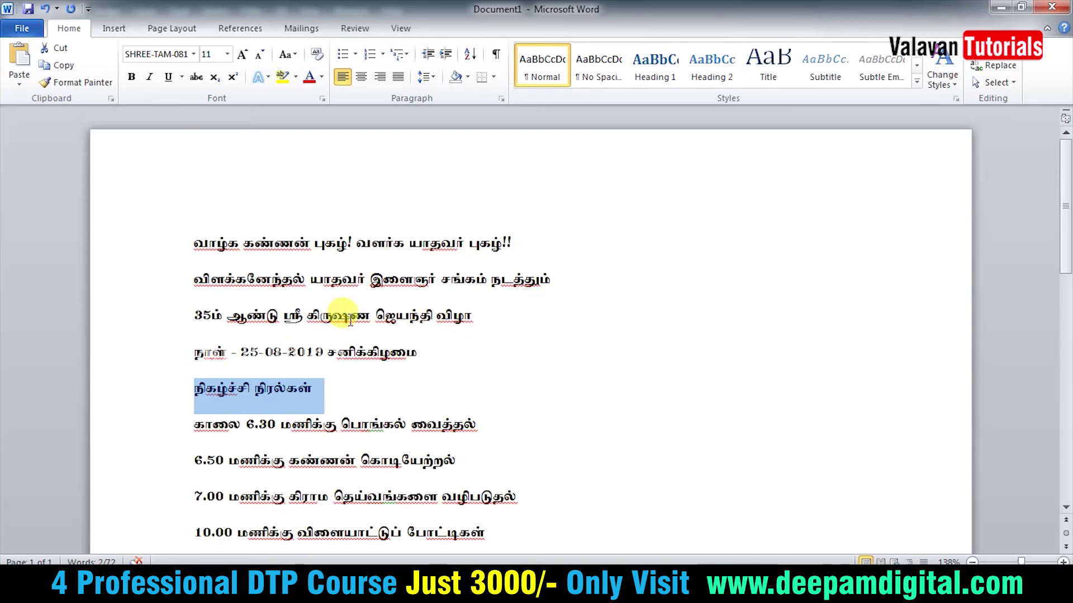
left_click(231, 435)
scroll(442, 423, "down", 3)
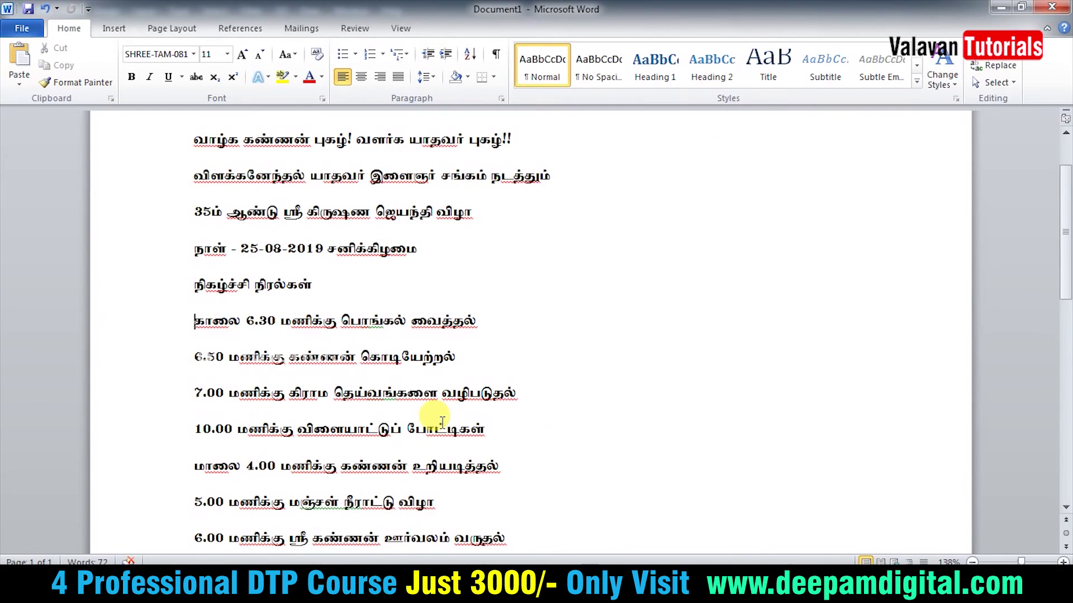
scroll(442, 423, "down", 4)
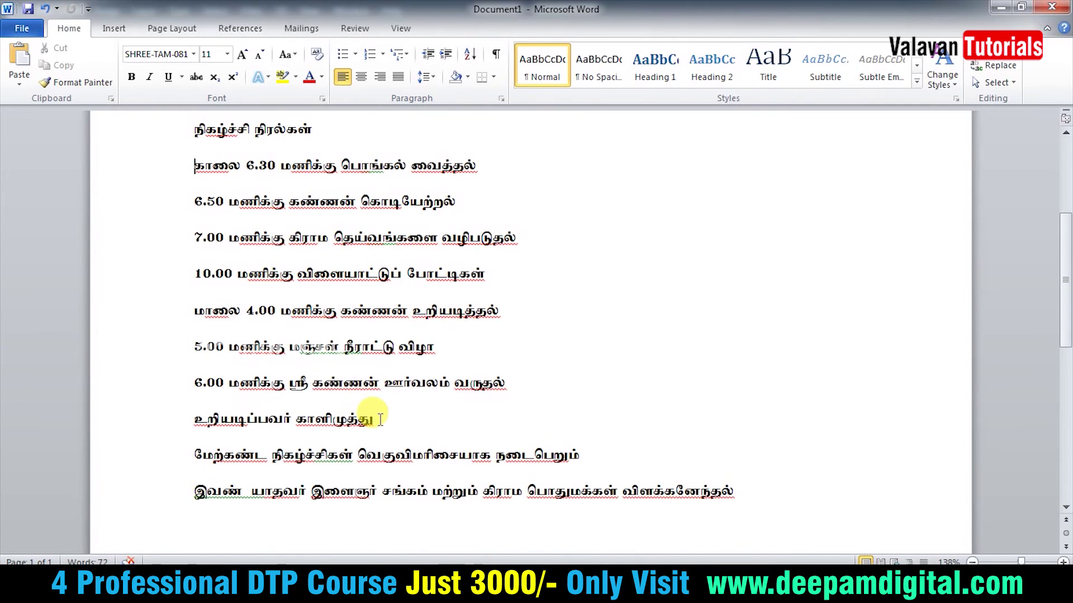
left_click(380, 419, "shift")
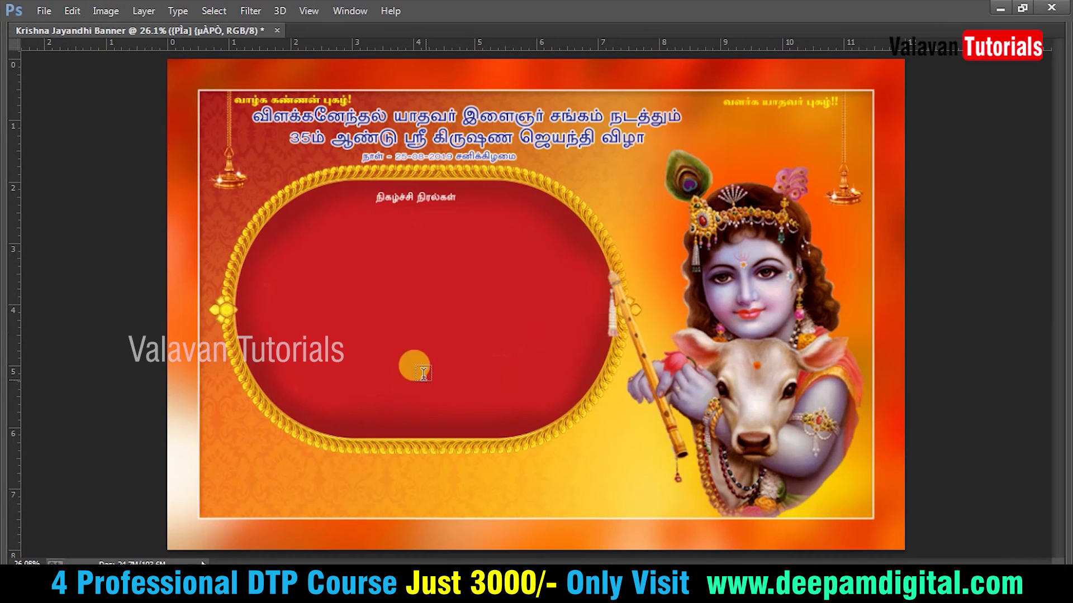
Paste the schedule into the oval, centre it and scale it up to fill the oval
key("ctrl+v")
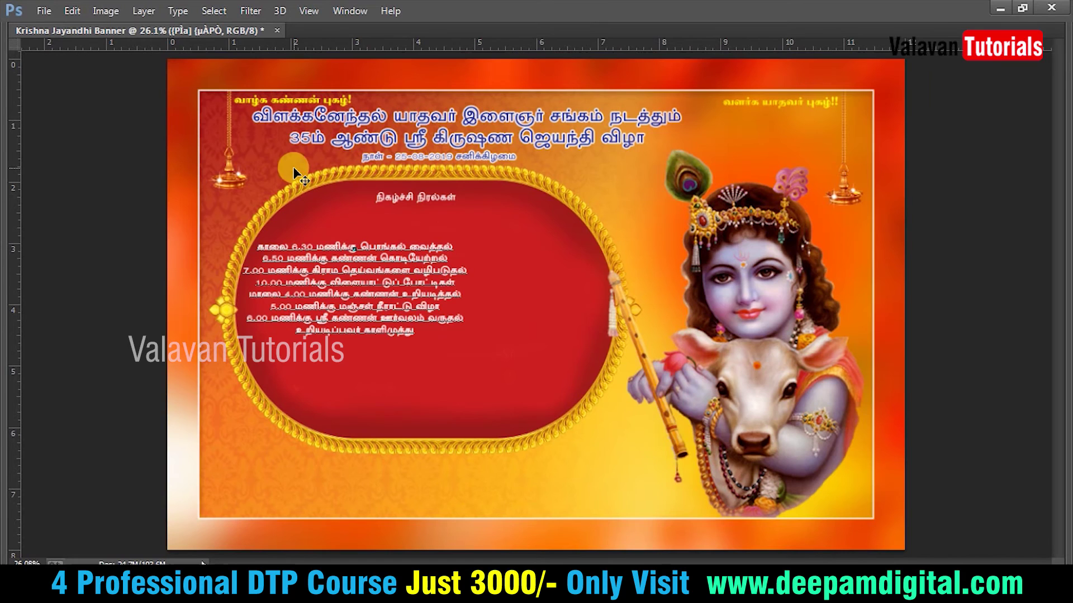
left_click_drag(298, 160, 372, 158)
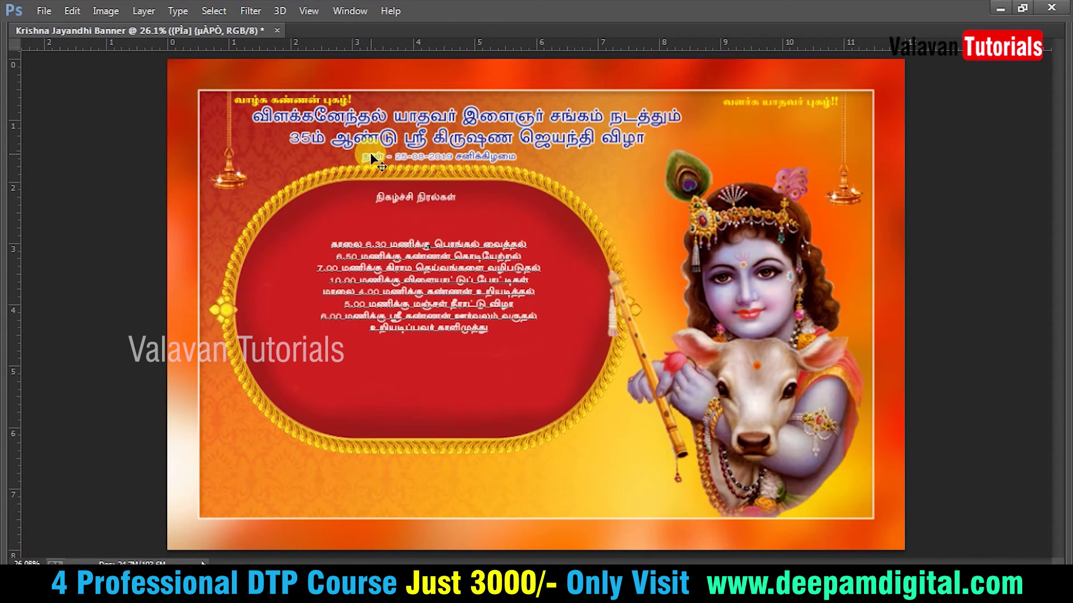
key("ctrl+Return")
key("ctrl+t")
mouse_move(577, 222)
left_mouse_down()
mouse_move(588, 229)
mouse_move(615, 206)
left_mouse_up()
key("Return")
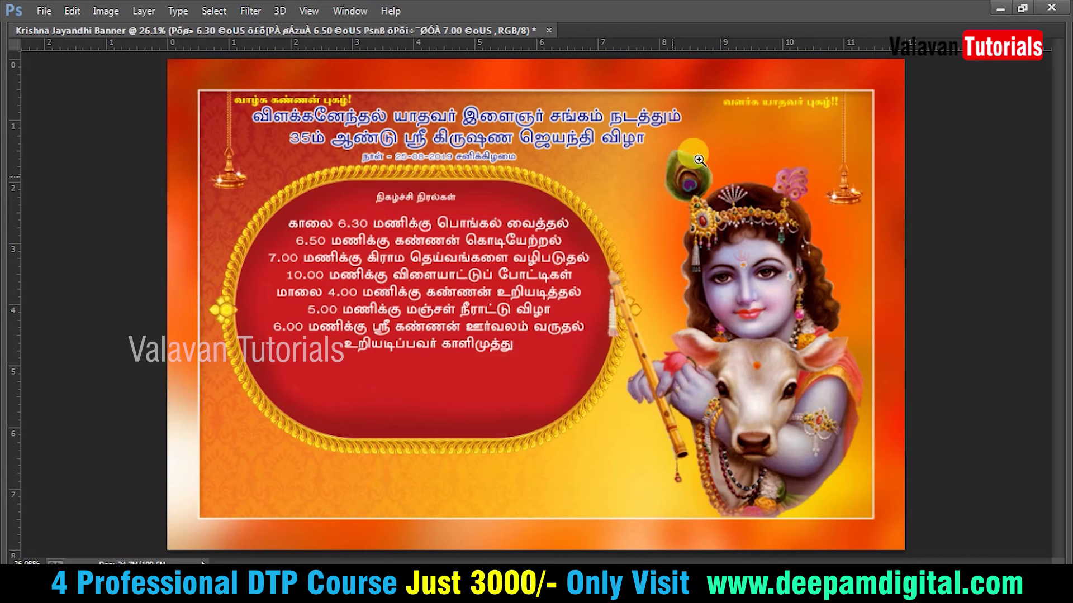
Increase the schedule's line spacing in two rounds
scroll(172, 438, "up", 2)
mouse_move(304, 376)
left_mouse_down()
mouse_move(528, 202)
mouse_move(529, 243)
left_mouse_up()
double_click(516, 196)
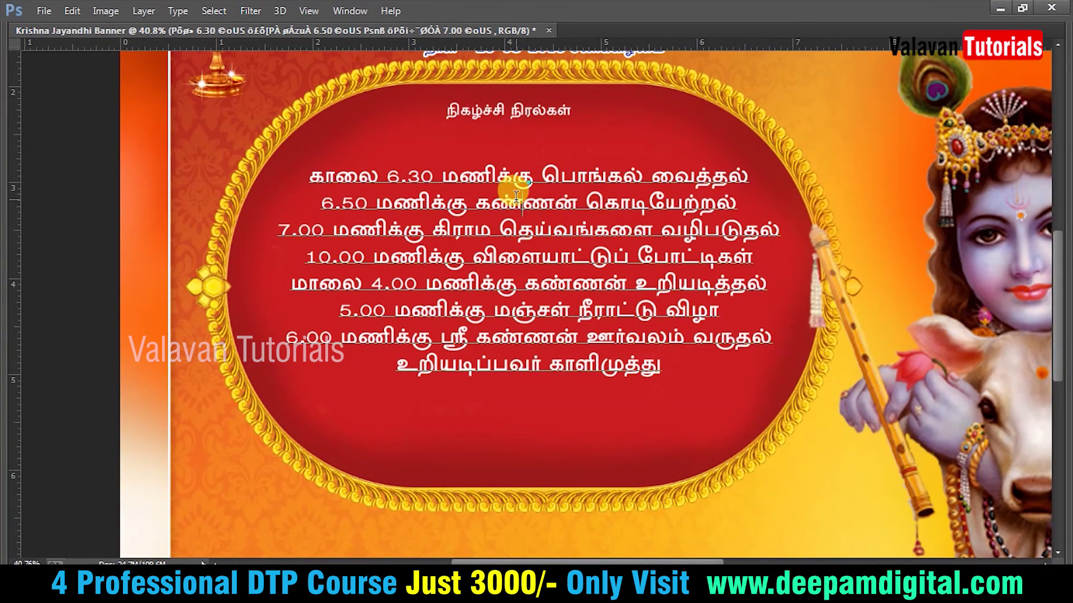
key("ctrl+a")
key("alt+Down")
key("alt+Down")
key("alt+Down")
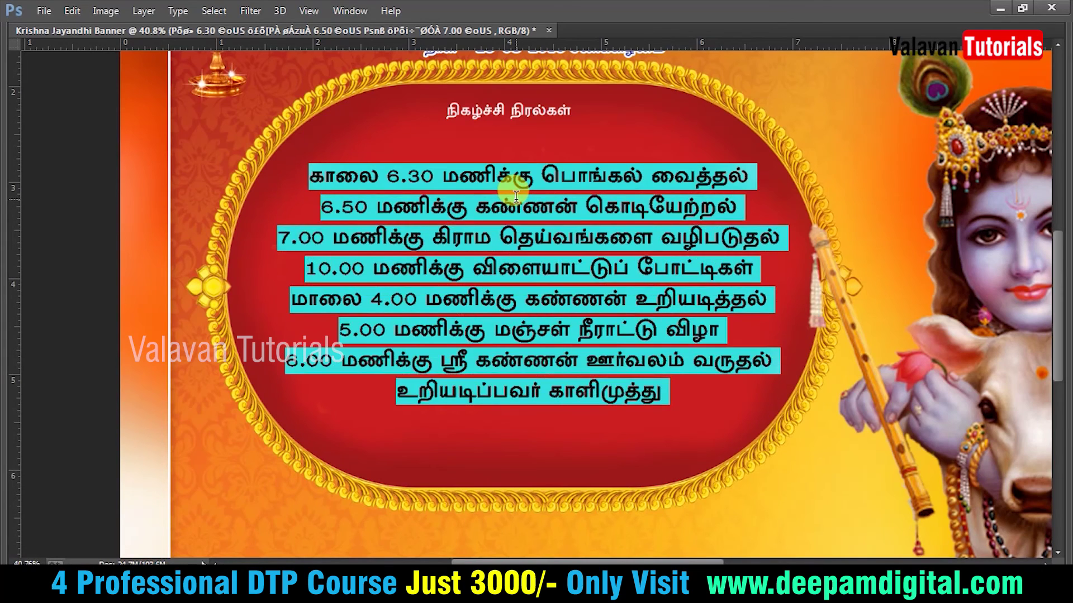
key("ctrl+Return")
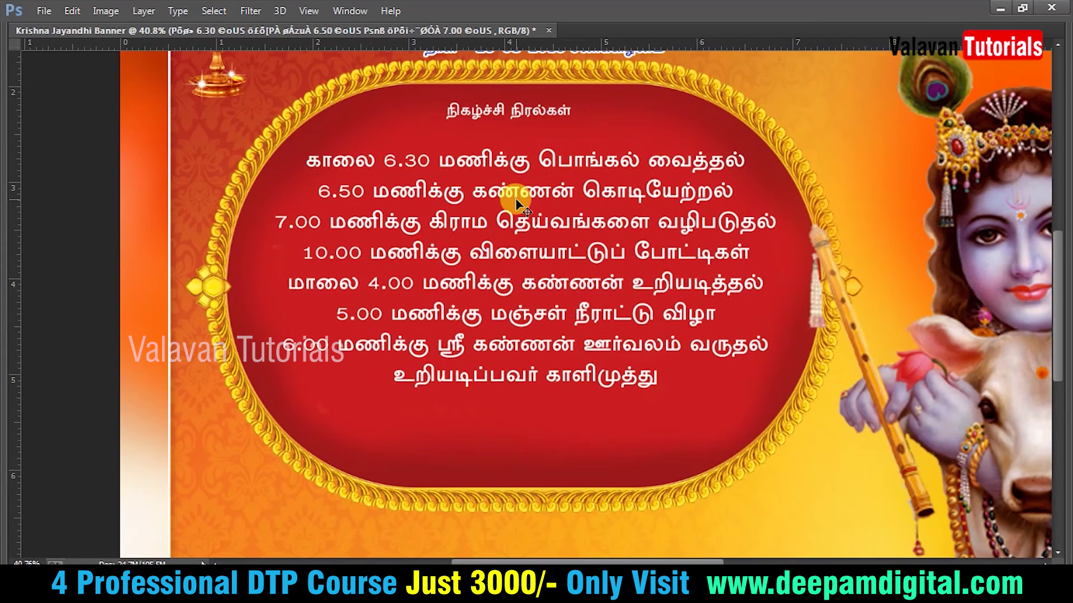
double_click(516, 196)
key("ctrl+a")
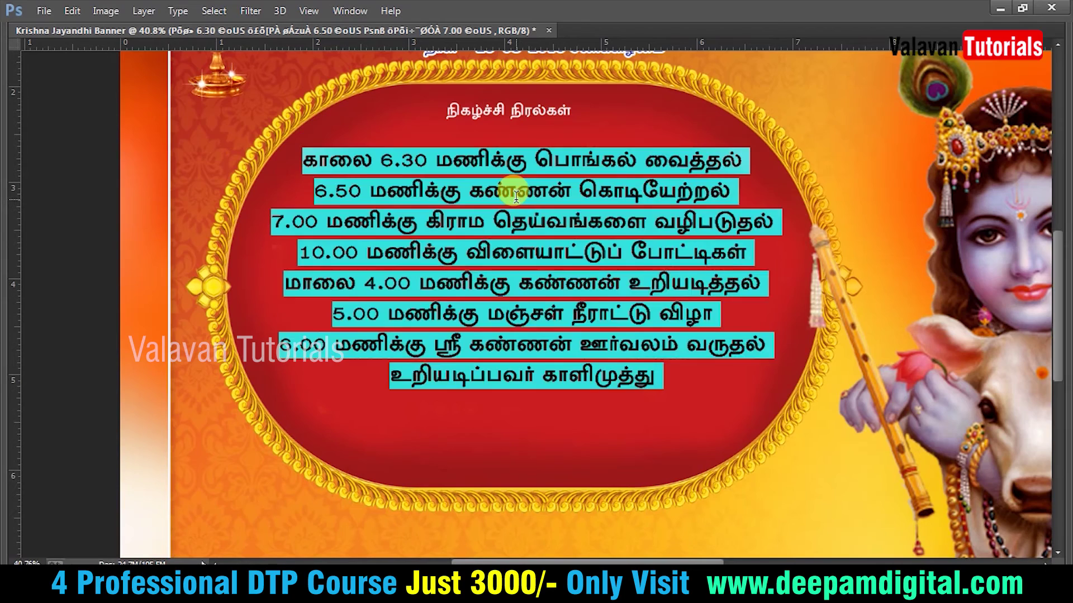
key("alt+Down")
key("alt+Down")
key("alt+Down")
key("alt+Down")
key("alt+Down")
key("alt+Down")
key("ctrl+Return")
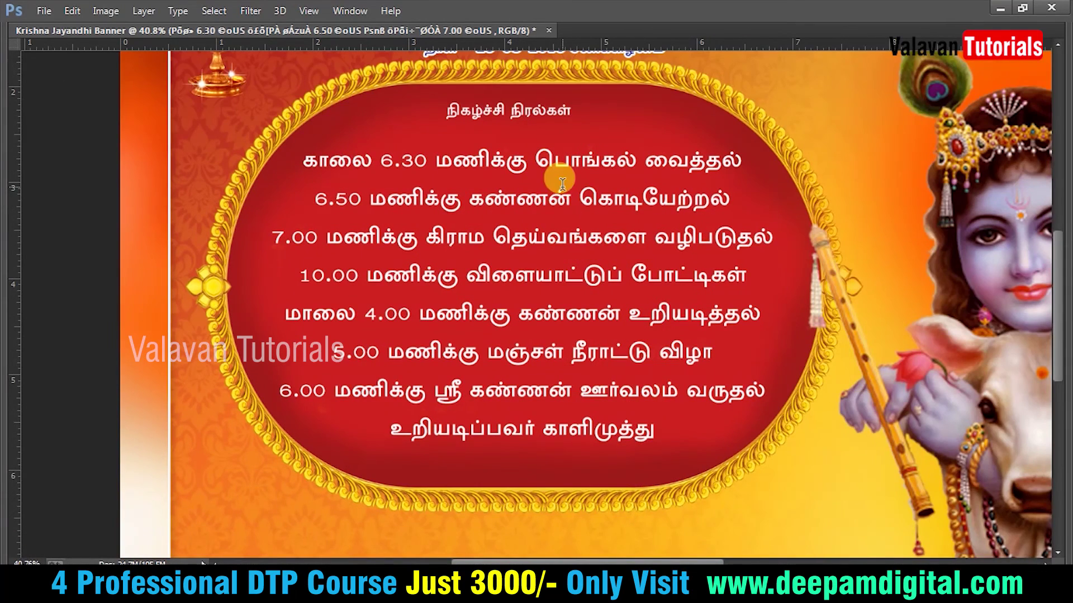
Colour the 6.50, 10.00 and 5.00 schedule lines yellow
left_click(569, 198)
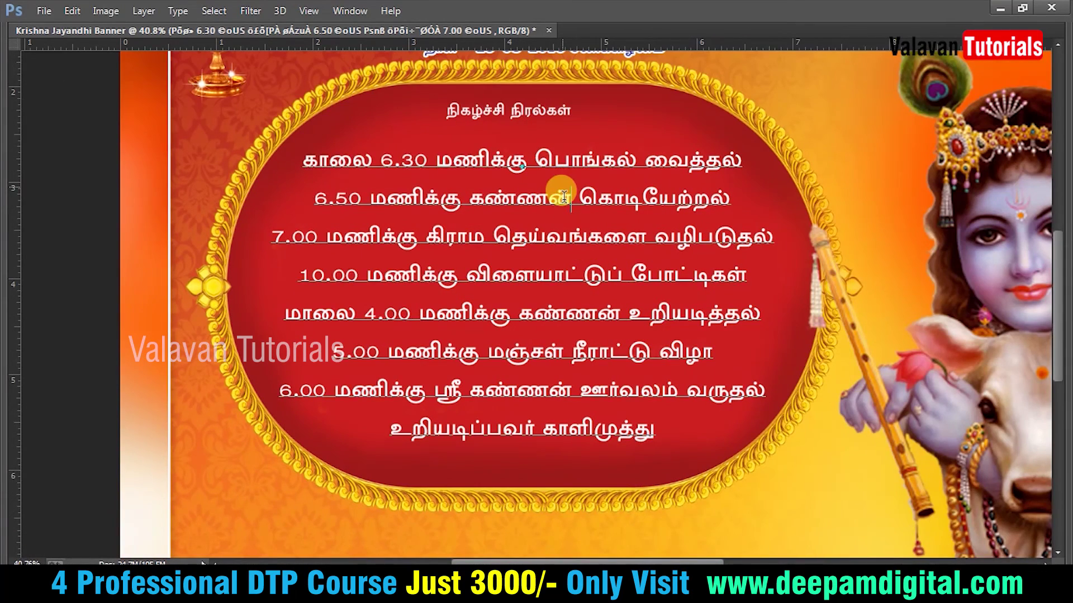
triple_click(564, 195)
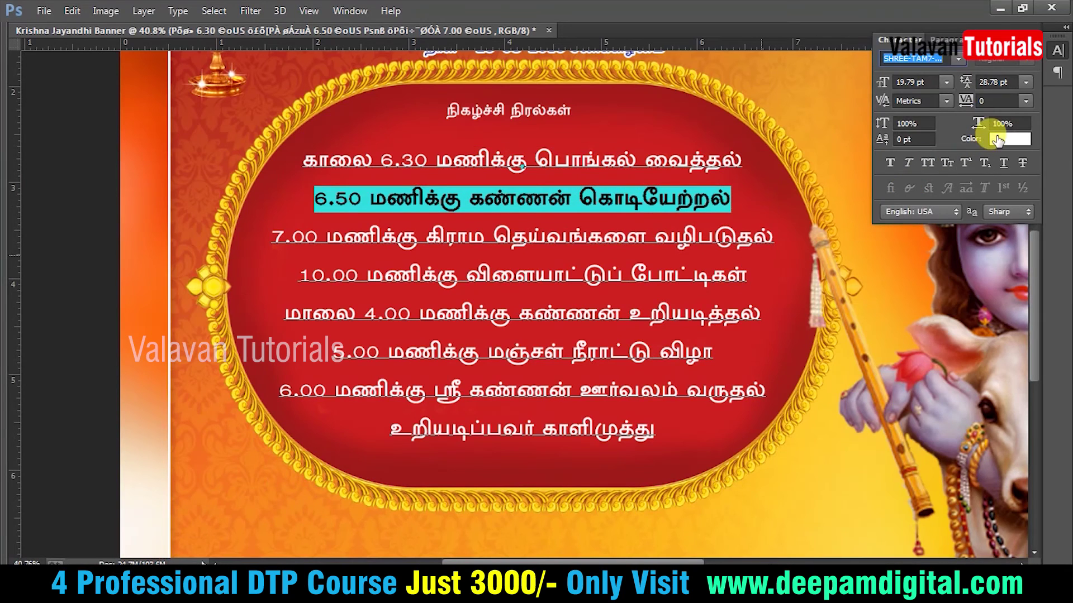
left_click(998, 140)
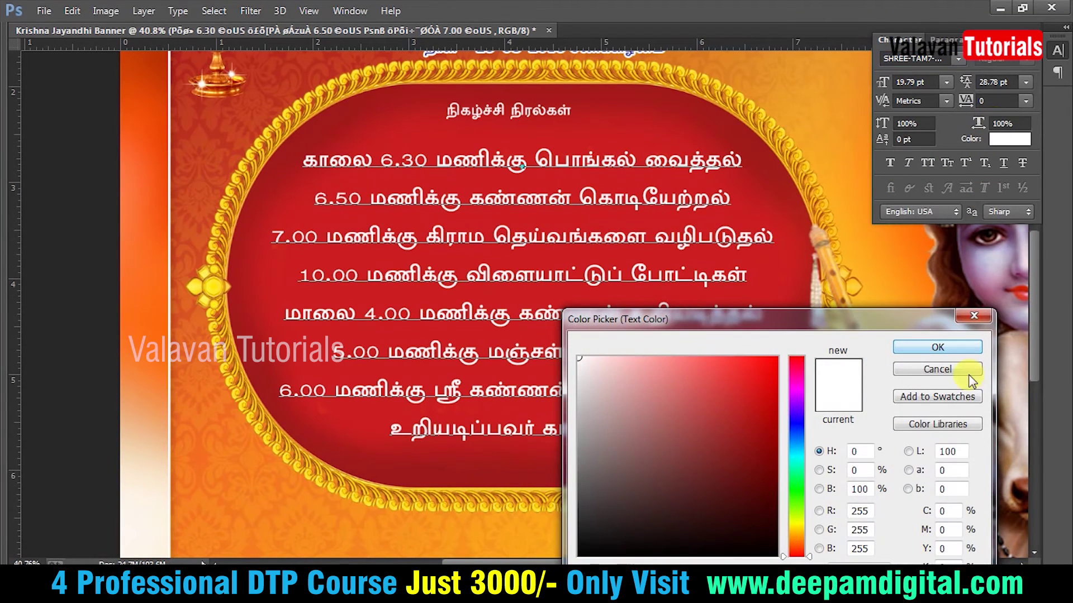
type("0")
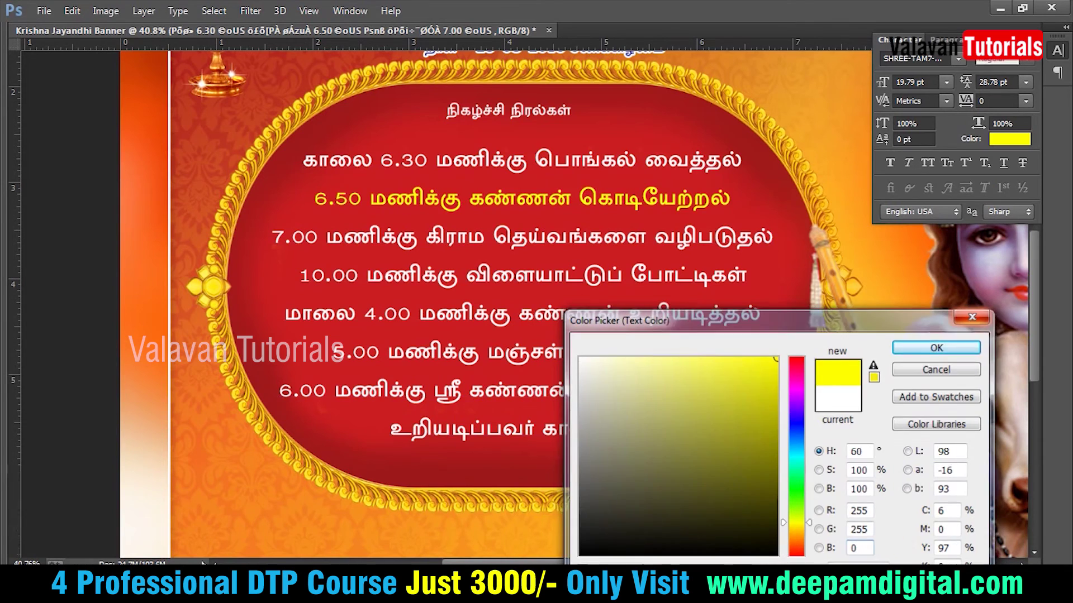
key("Return")
key("Home")
key("shift+End")
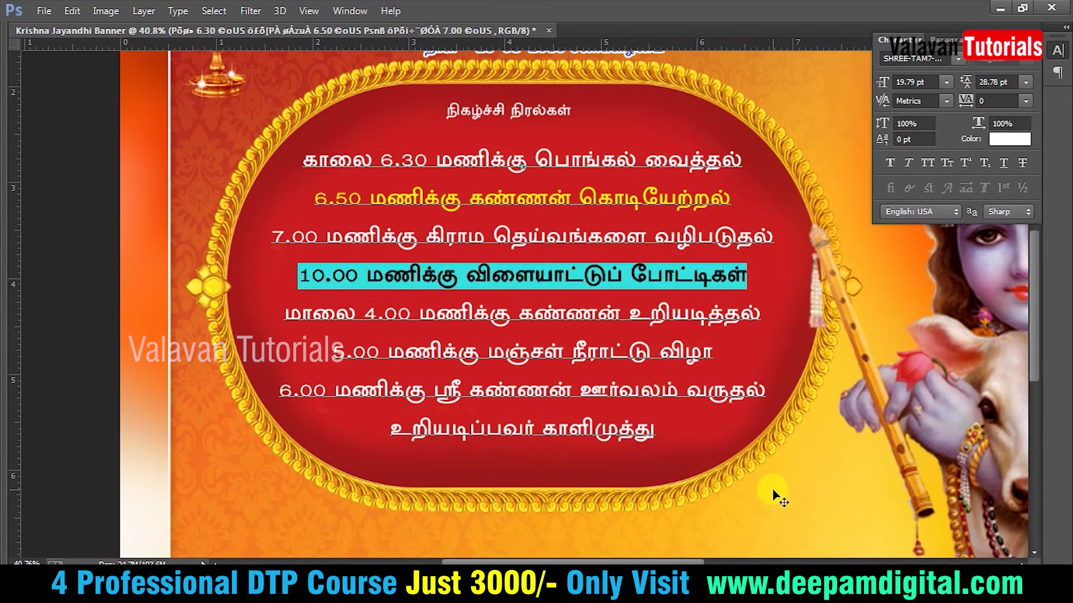
left_click(1007, 139)
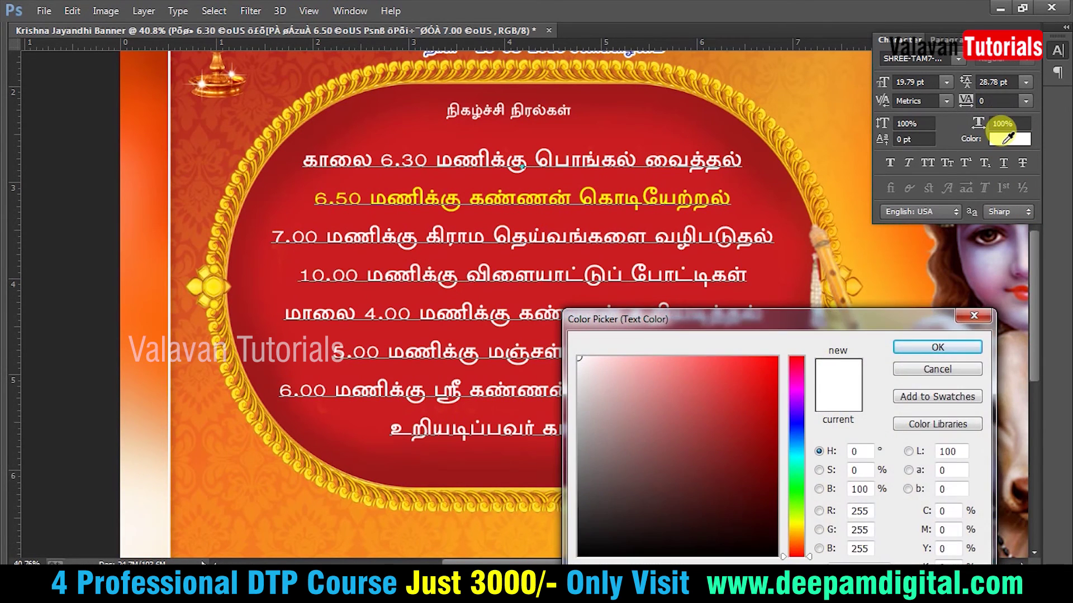
type("0")
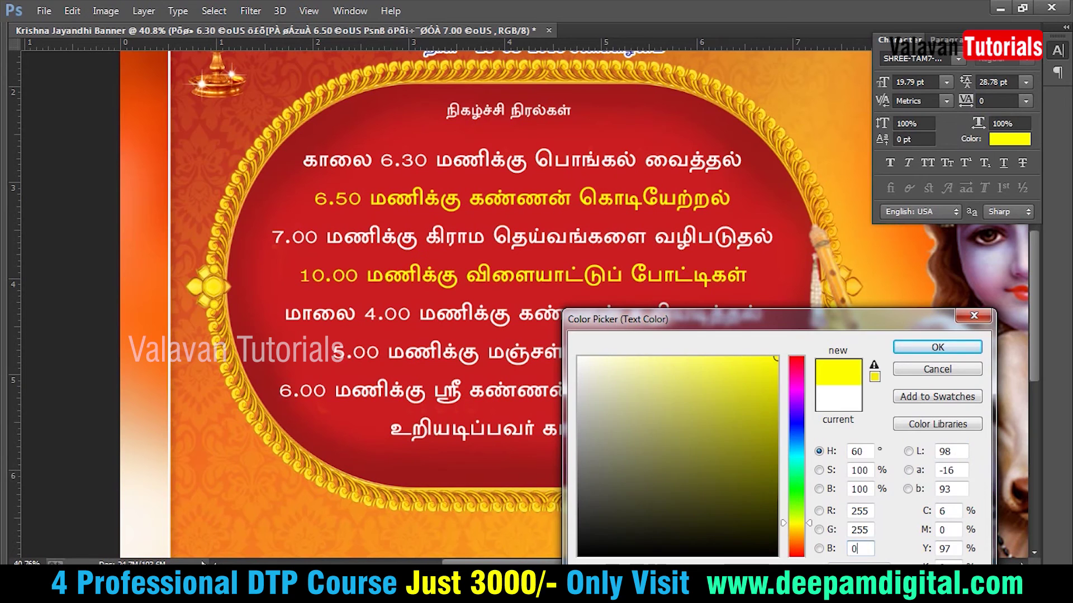
key("Return")
key("shift+End")
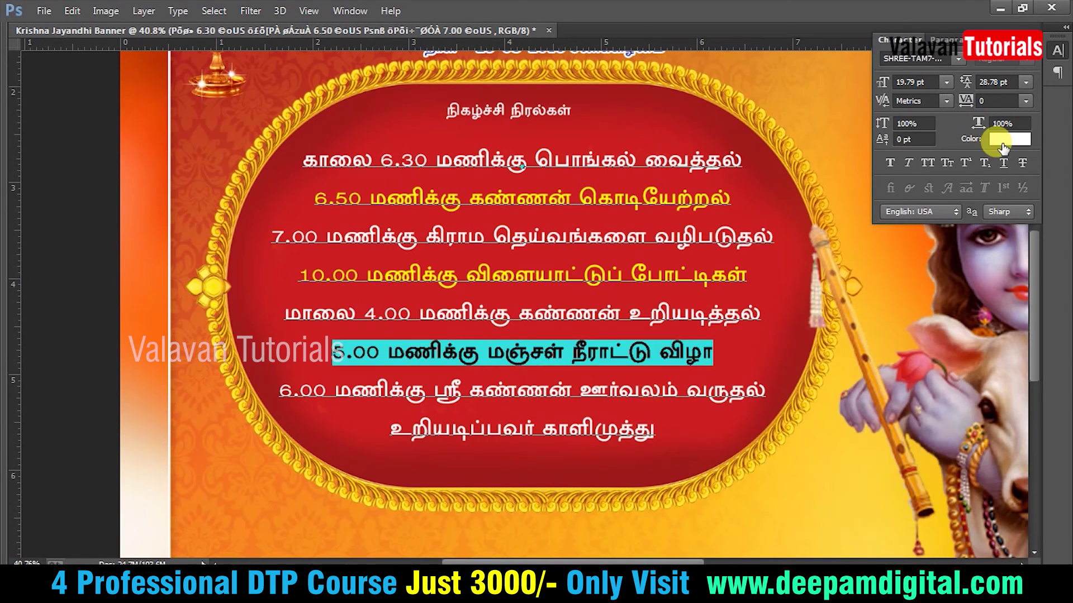
left_click(1003, 148)
type("0")
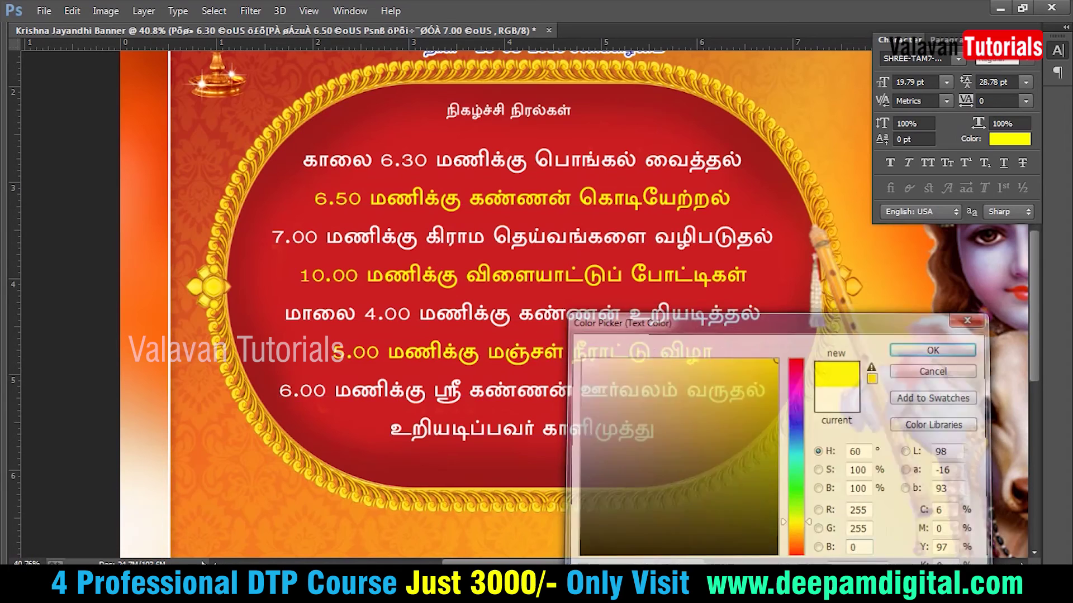
key("Return")
key("Down")
key("Down")
Enlarge the name காளிமுத்து on the last line and make it yellow
key("shift+Home")
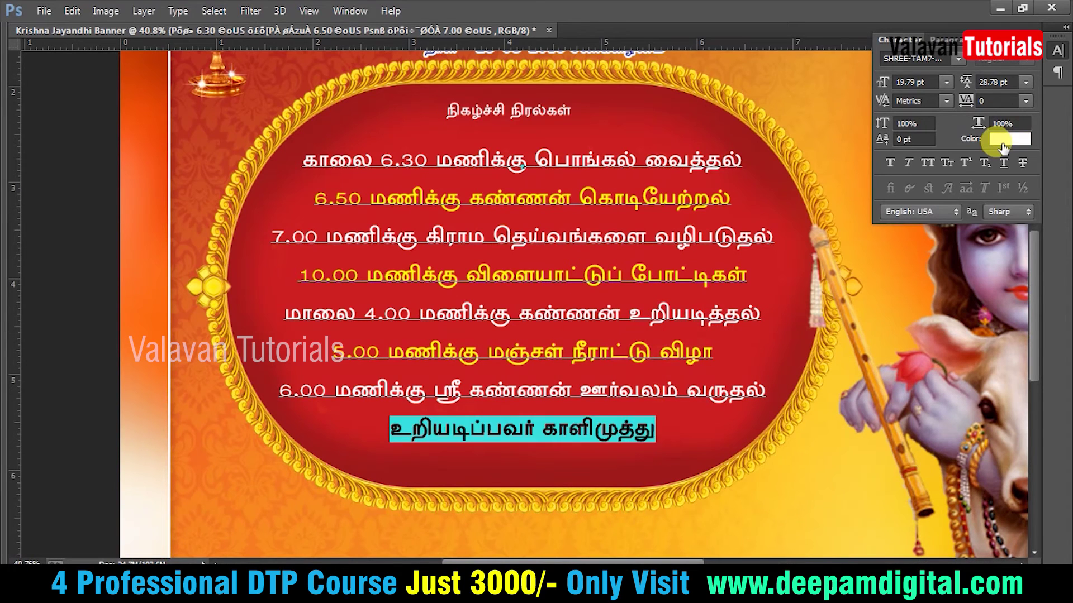
key("End")
key("shift+Left")
key("shift+Left")
key("shift+Left")
key("shift+Left")
key("ctrl+shift+period")
key("ctrl+shift+period")
key("ctrl+shift+period")
key("ctrl+shift+period")
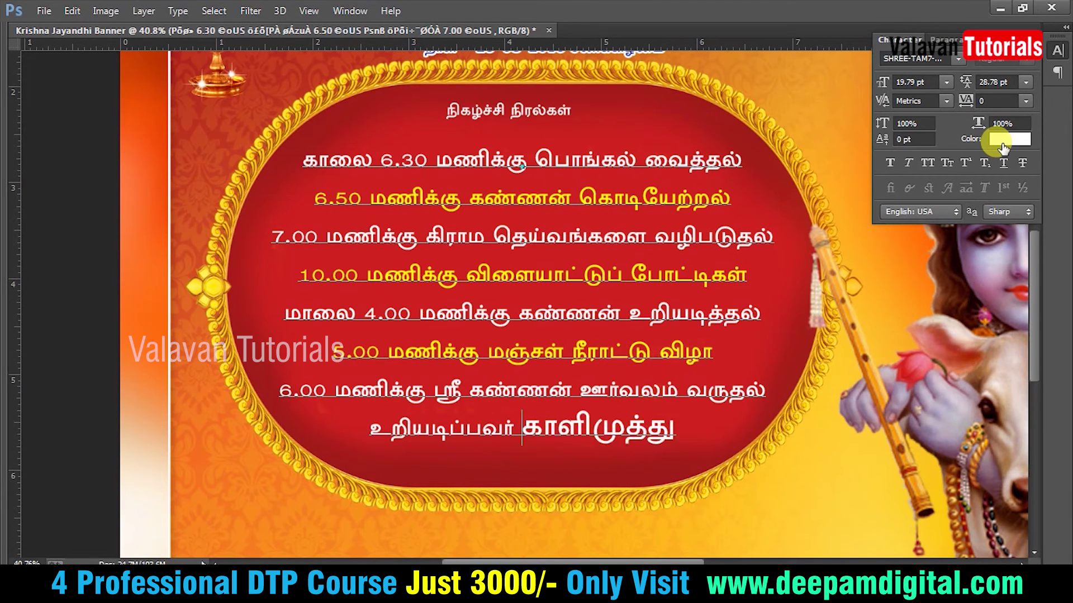
left_click(1004, 141)
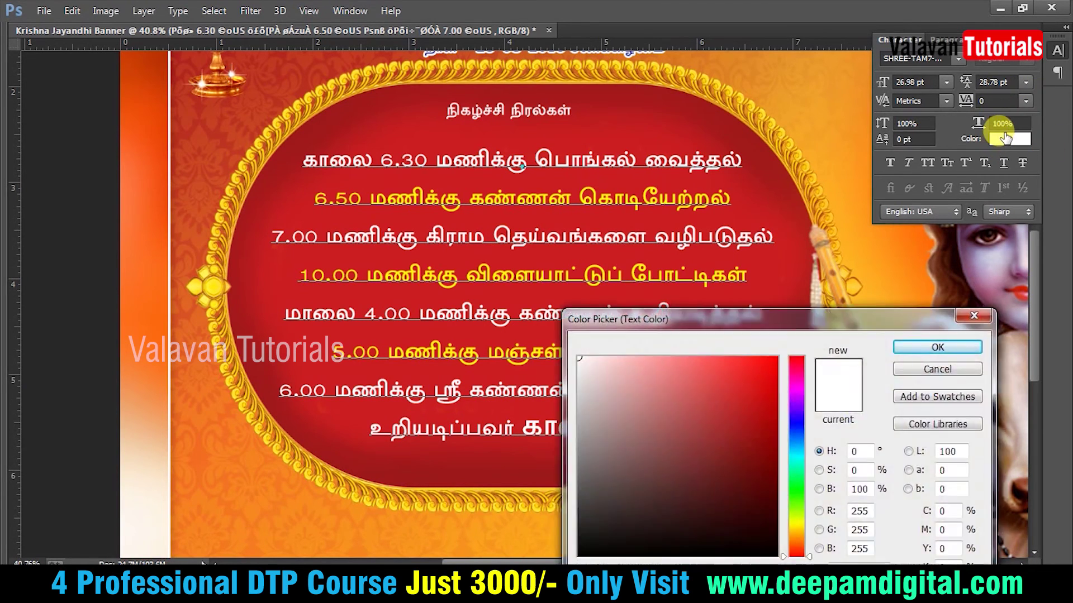
key("Return")
key("ctrl+Return")
key("ctrl+0")
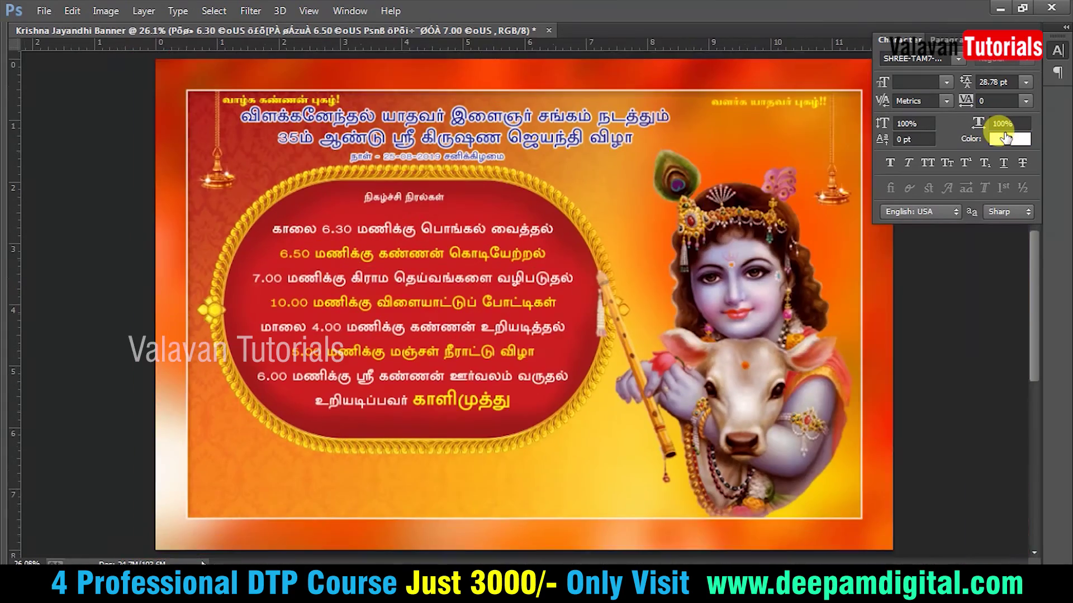
key("Tab")
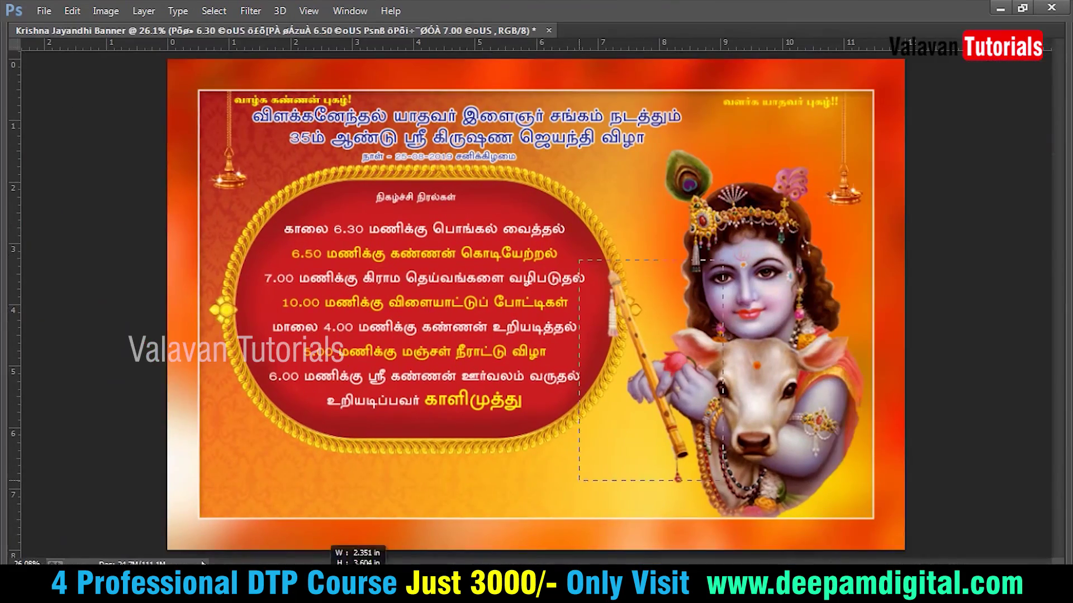
Copy the closing note line 'மேற்கண்ட நிகழ்ச்சிகள் வெகுவிமரிசையாக நடைபெறும்' from Word
left_click(149, 447)
left_click(266, 458)
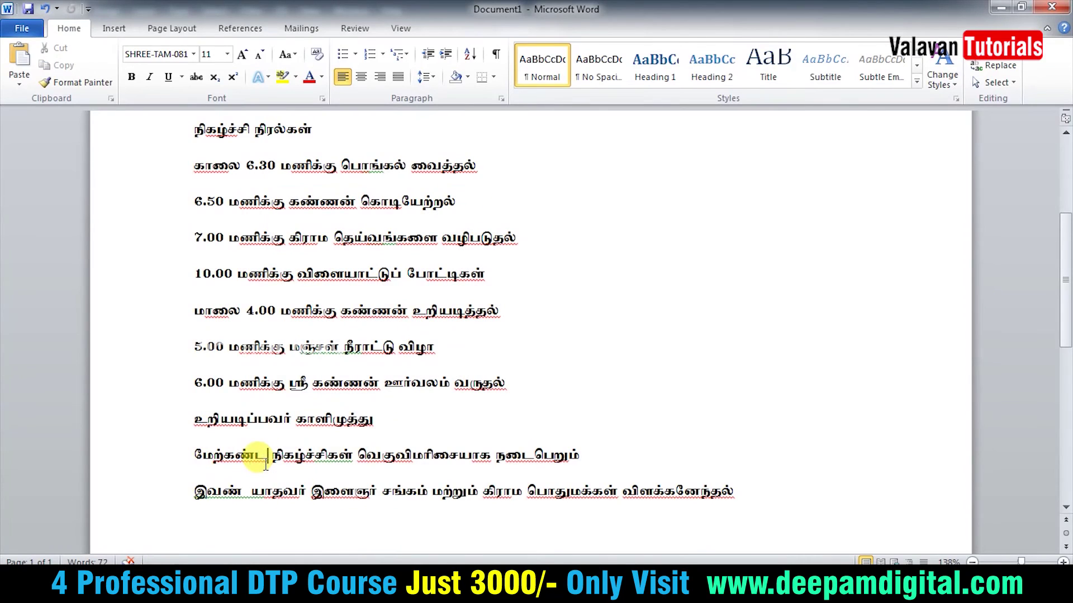
triple_click(266, 464)
key("ctrl+c")
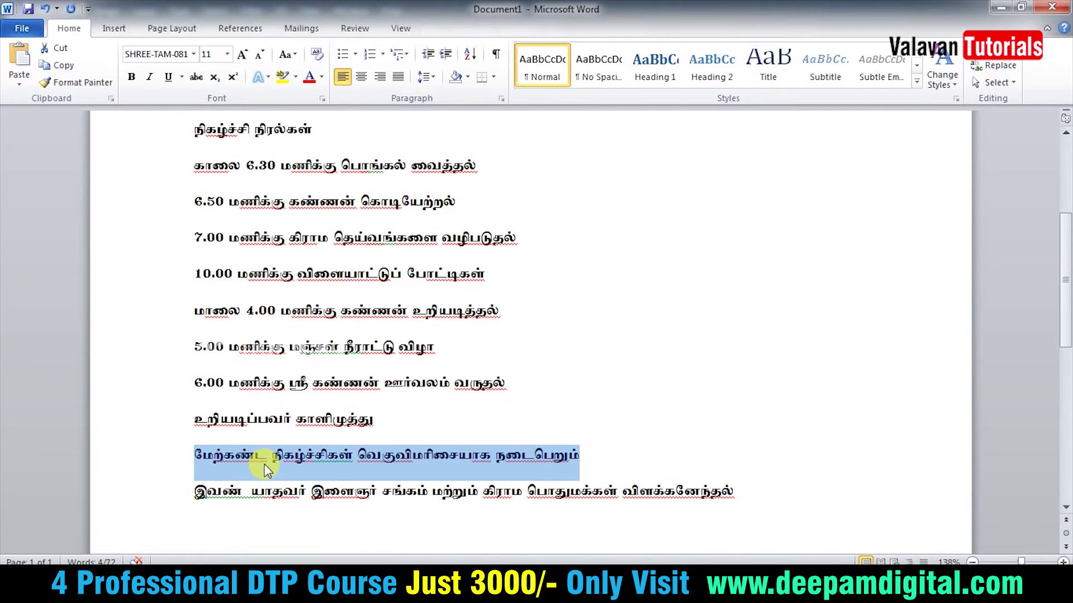
key("alt+Tab")
Paste the closing note in smaller text just under the schedule in the oval
left_click(466, 338)
key("ctrl+v")
key("ctrl+a")
key("ctrl+shift+comma")
key("ctrl+shift+comma")
key("ctrl+shift+comma")
key("ctrl+shift+comma")
key("ctrl+shift+comma")
key("ctrl+shift+comma")
key("ctrl+shift+comma")
left_click_drag(430, 265, 461, 258)
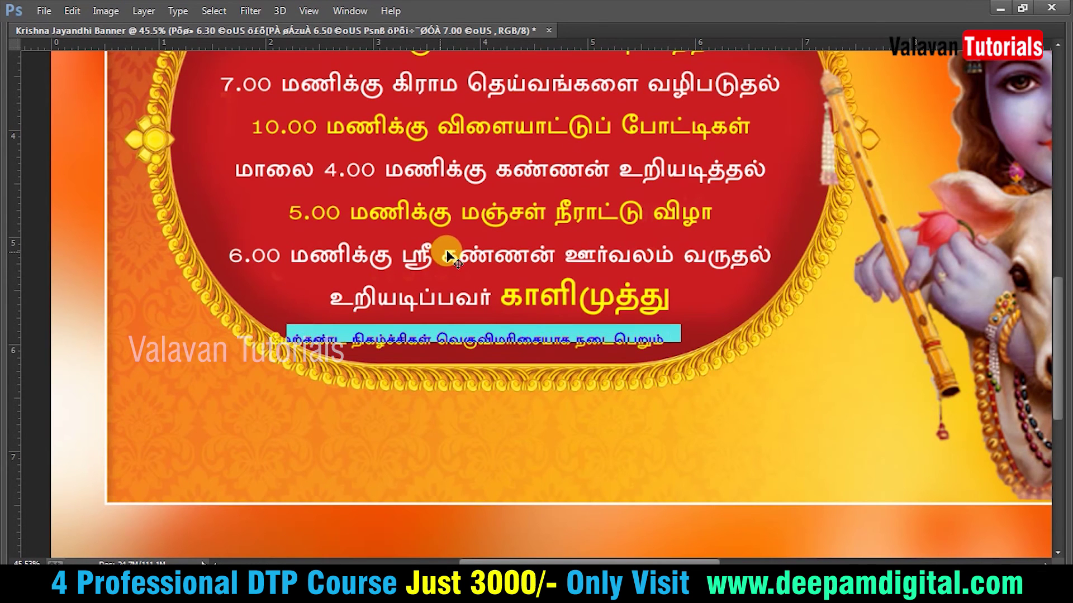
key("ctrl+Return")
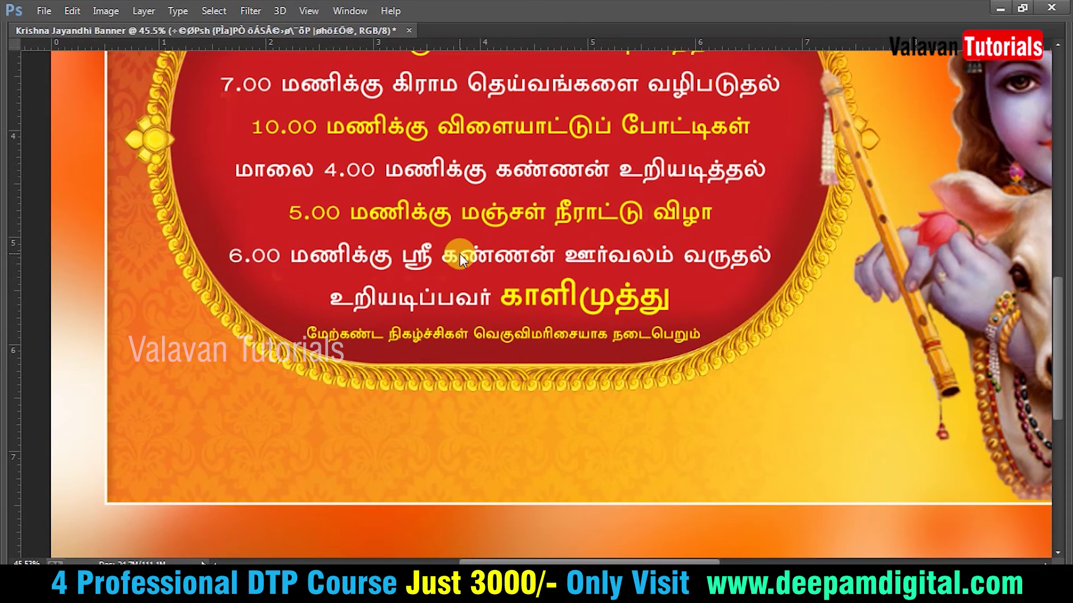
key("alt+Tab")
Copy the organizers line from Word and paste it near the banner's bottom
left_click(307, 490)
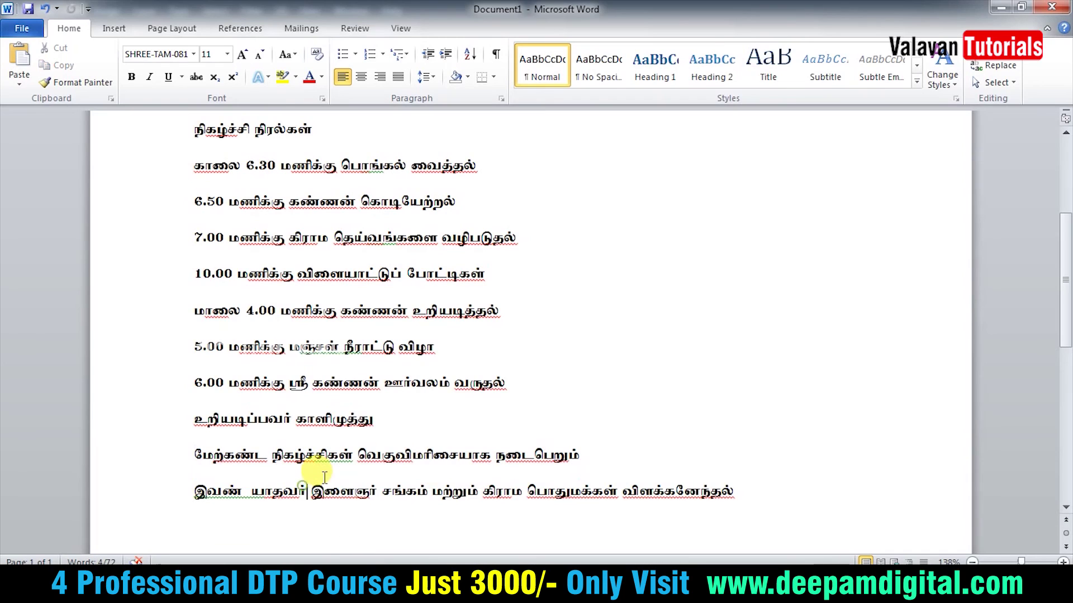
key("ctrl+shift+End")
key("alt+Tab")
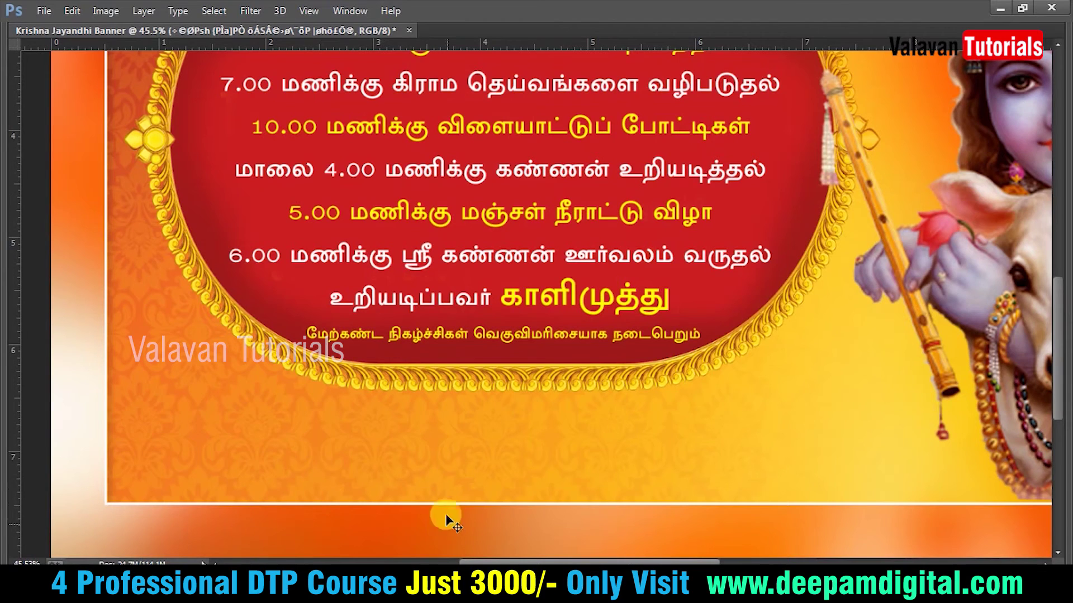
left_click(344, 457)
key("ctrl+v")
mouse_move(384, 347)
left_mouse_down()
mouse_move(531, 305)
mouse_move(478, 319)
left_mouse_up()
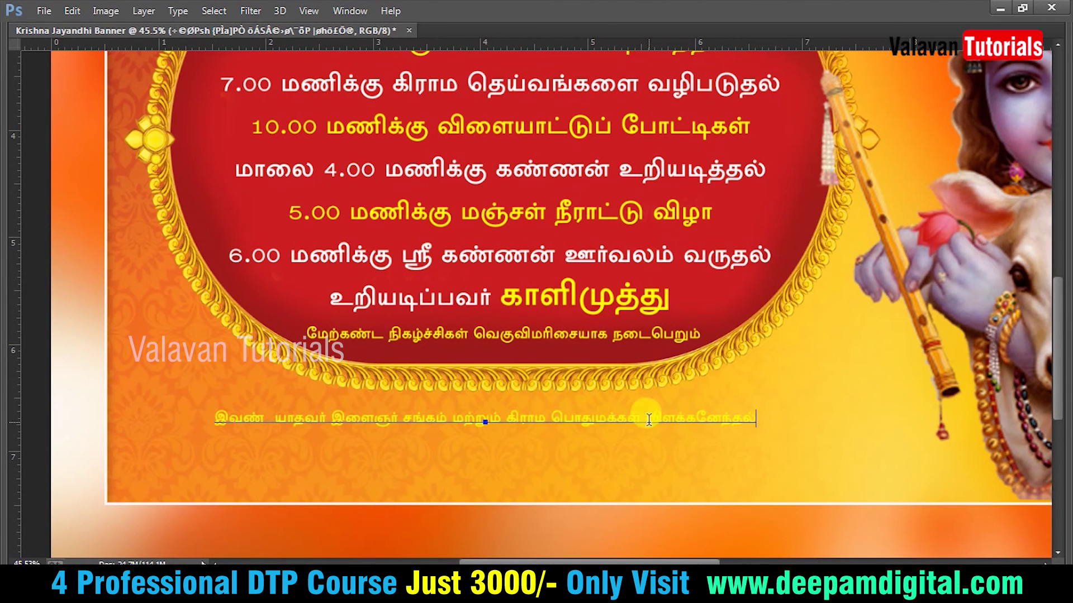
Break the credit before விளக்கனேந்தல், enlarge the first line, and give it a stroke outline
key("Return")
left_click(336, 412)
left_click_drag(331, 419, 701, 418)
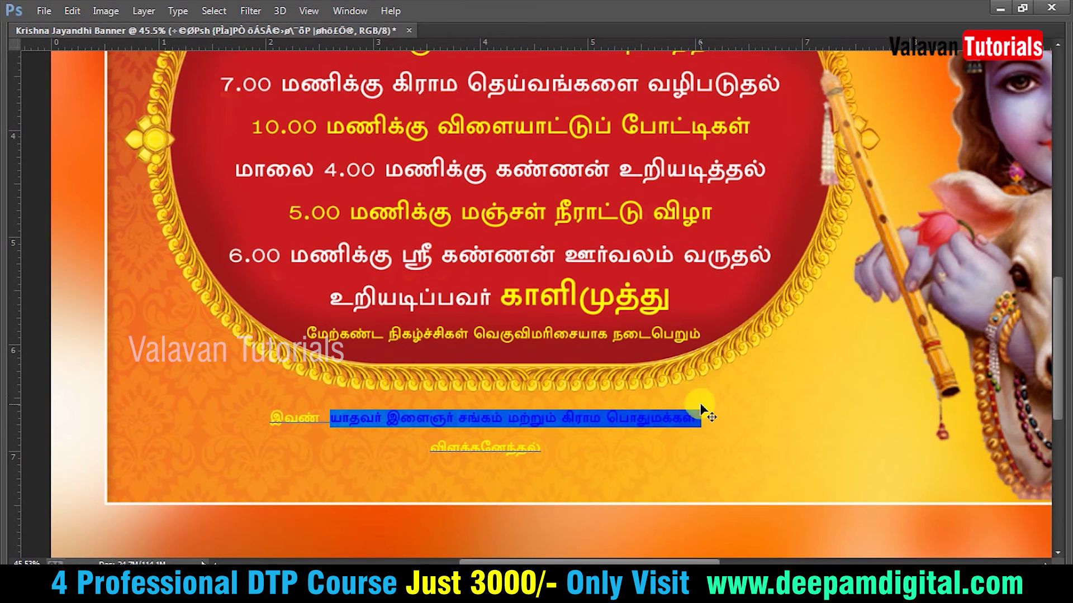
key("ctrl+shift+period")
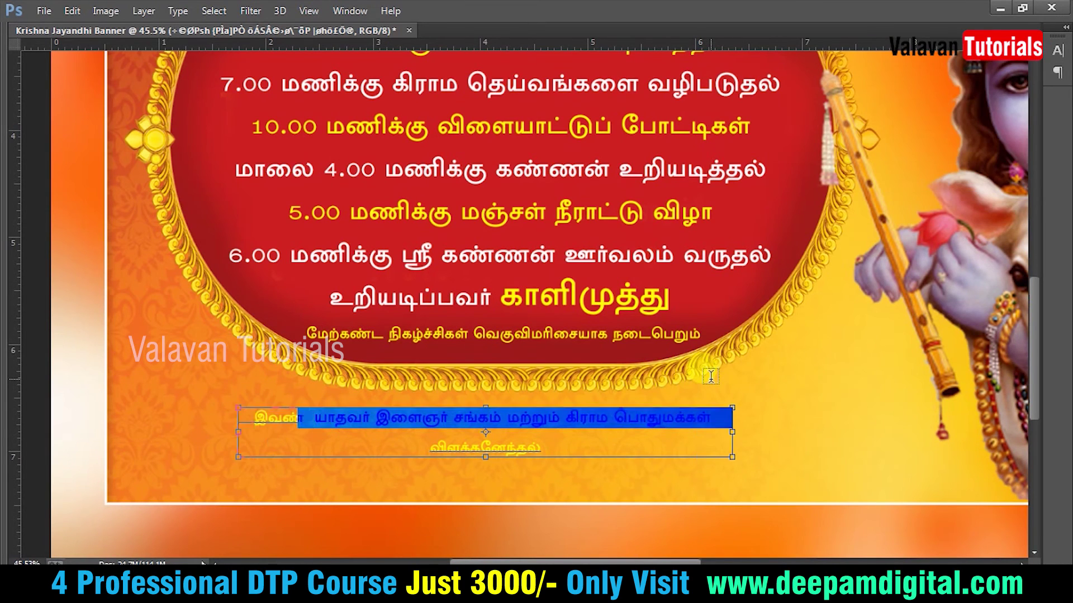
key("ctrl+shift+period")
key("ctrl+shift+period")
key("ctrl+shift+period")
key("ctrl+shift+period")
key("ctrl+Return")
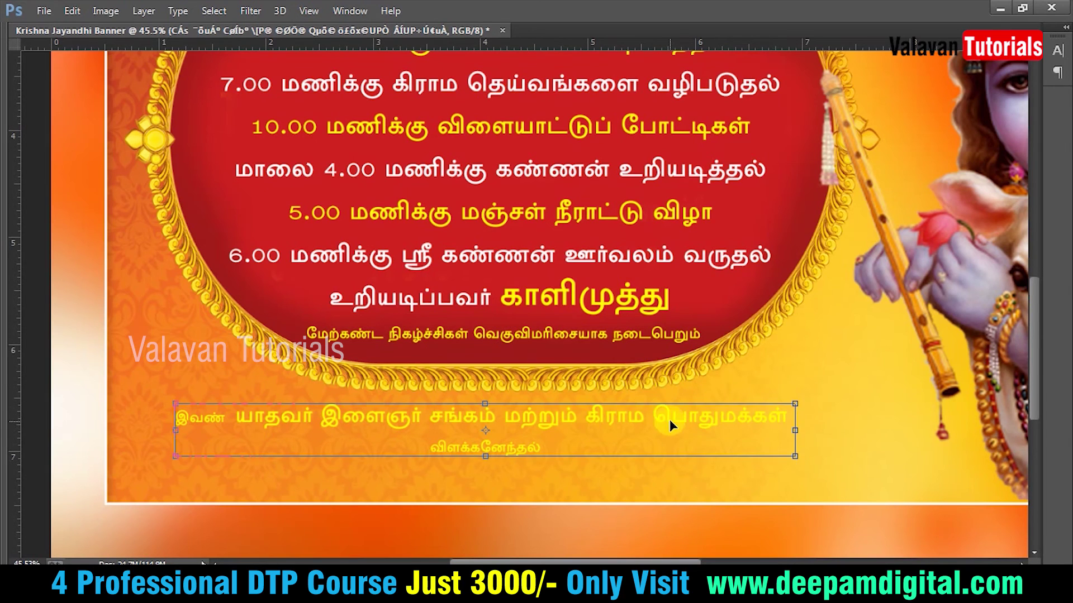
key("Return")
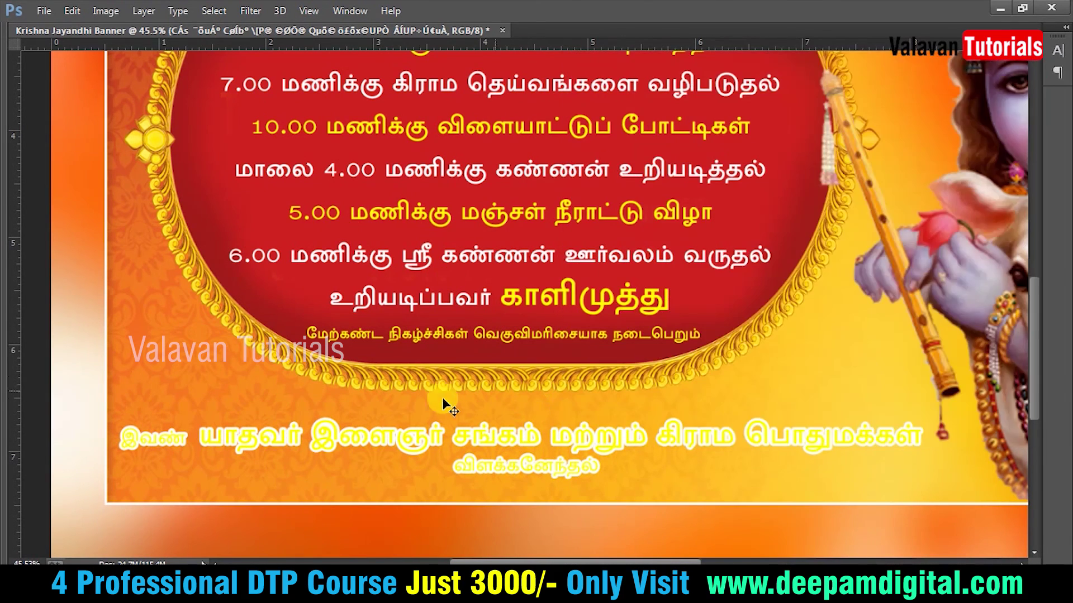
key("Tab")
left_click(10, 506)
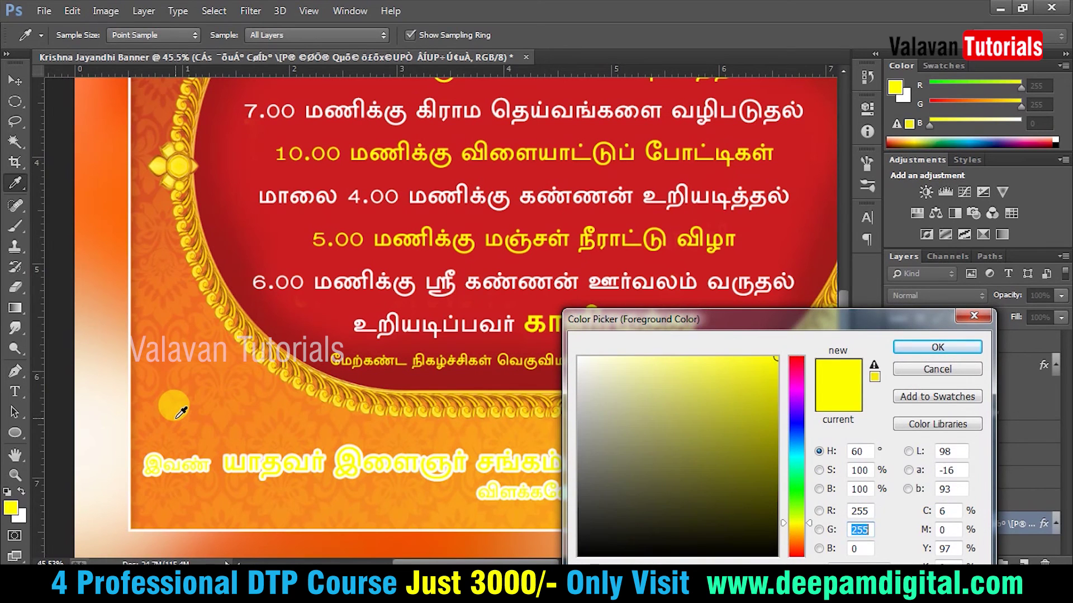
Fill the organizers text with red by setting the foreground green value to 0
key("Return")
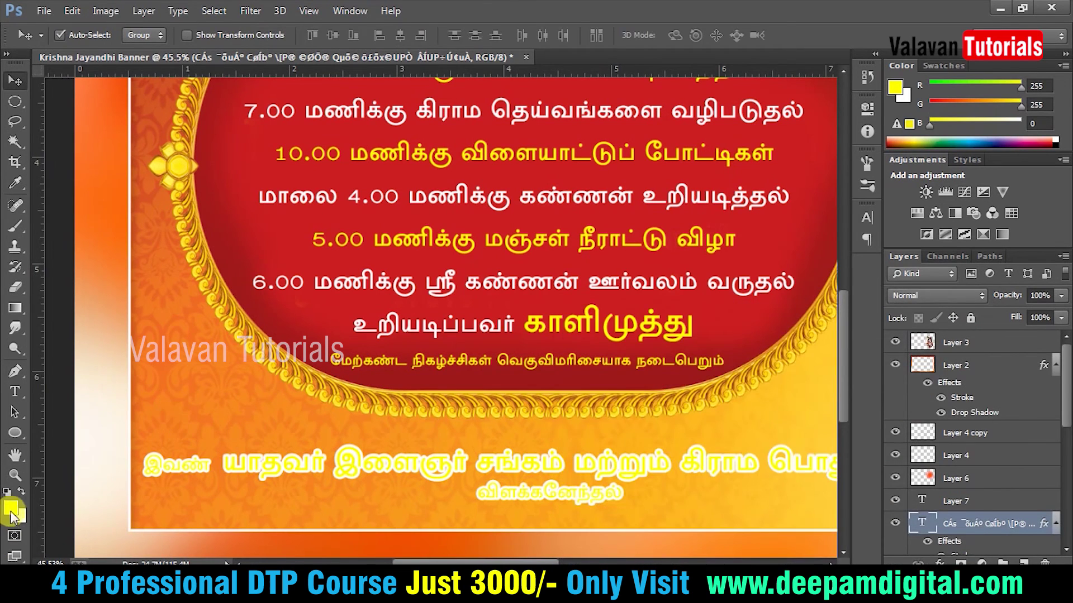
left_click(10, 507)
double_click(854, 531)
type("0")
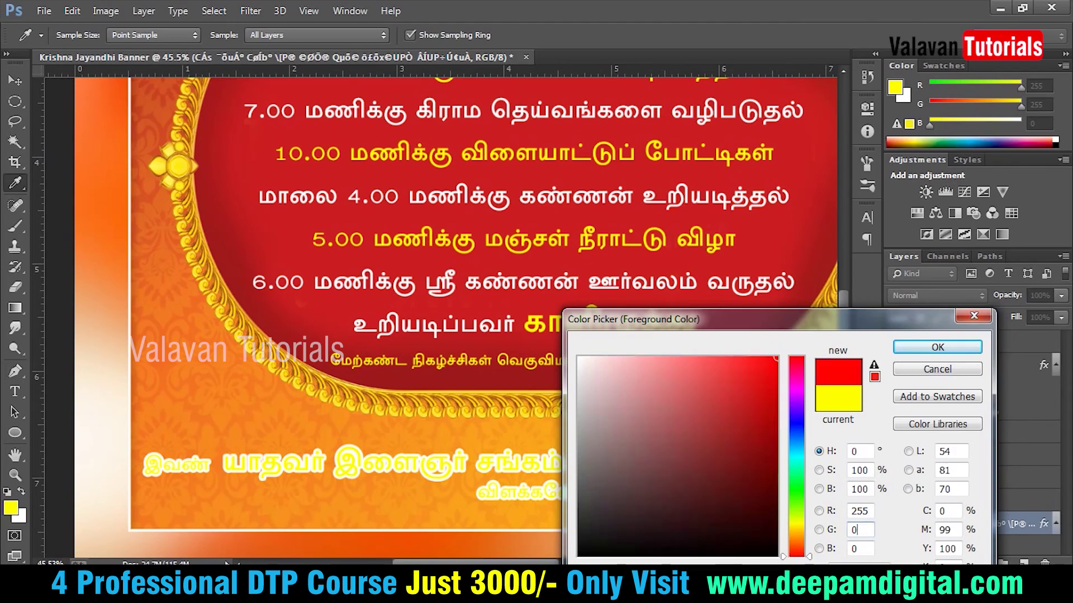
key("Return")
key("alt+BackSpace")
Hide the panels and fit the whole banner on screen to review it
key("ctrl+0")
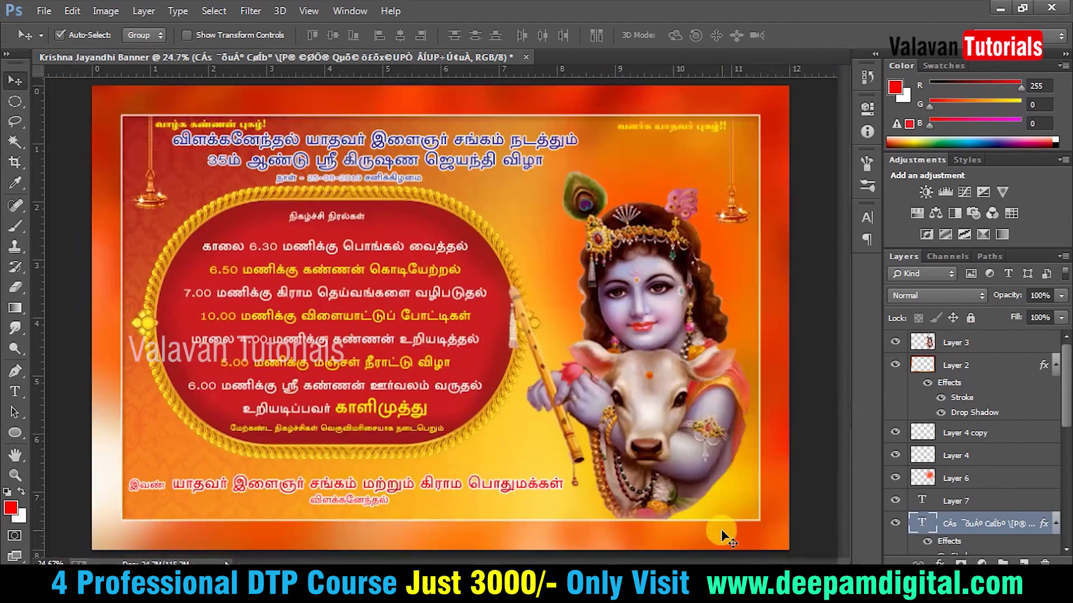
key("Tab")
key("ctrl+0")
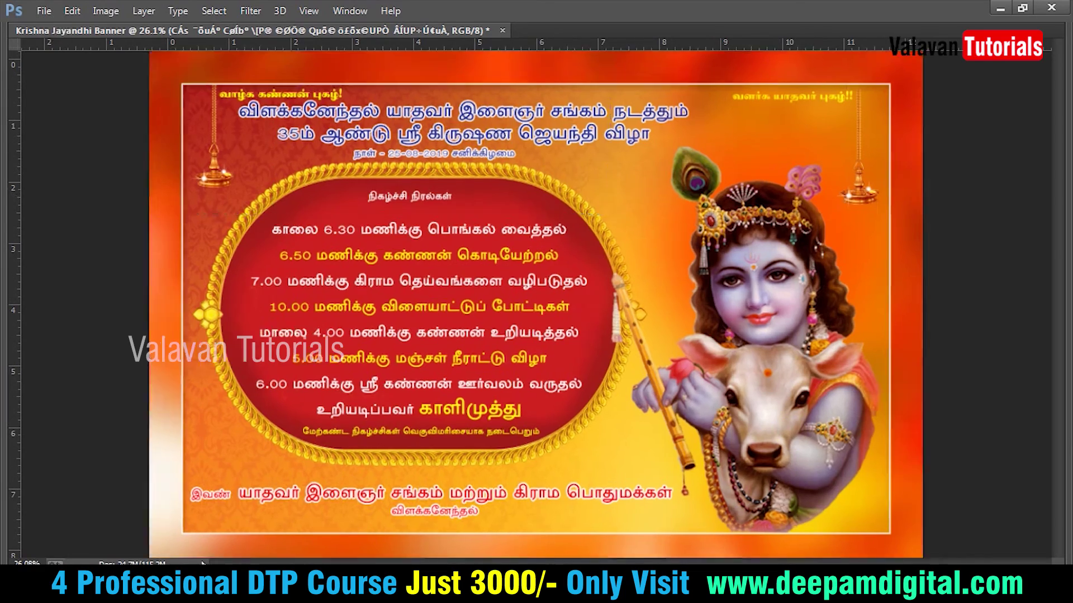
left_click_drag(143, 72, 240, 127)
key("ctrl+0")
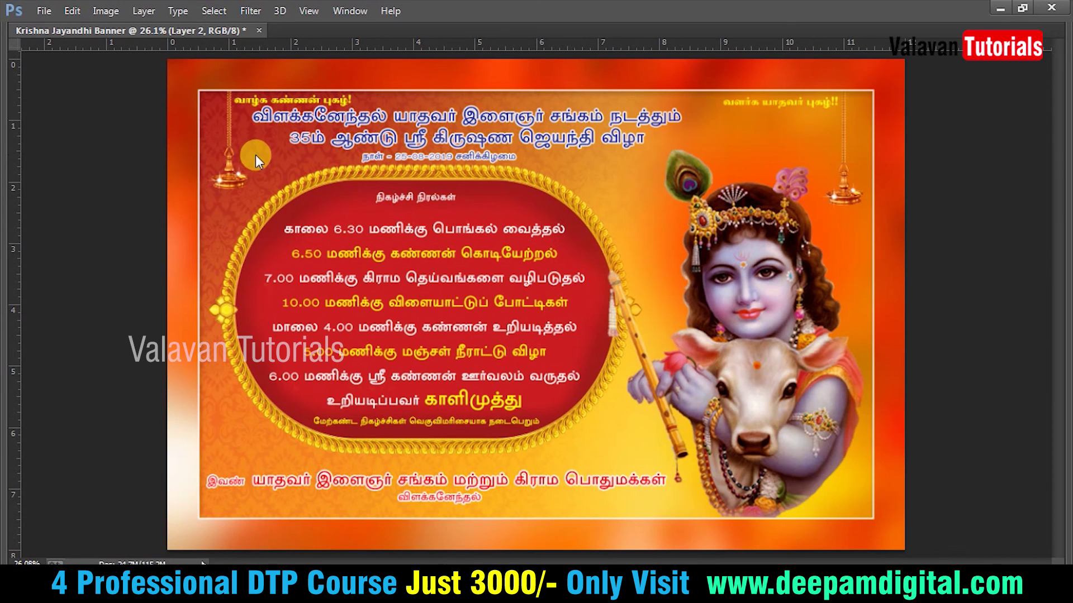
Save as a PSD named 'Krishna Jayanthi Banner Desing' on the Web Design Work (D:) drive
key("ctrl+shift+s")
type("8")
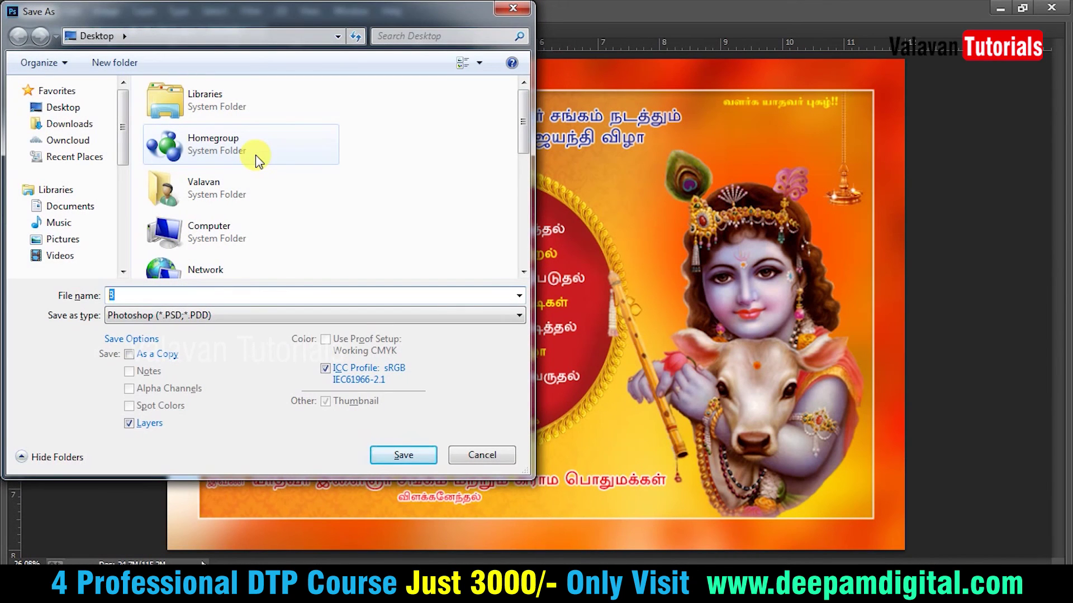
type("hna Jayanthi Banner Desing")
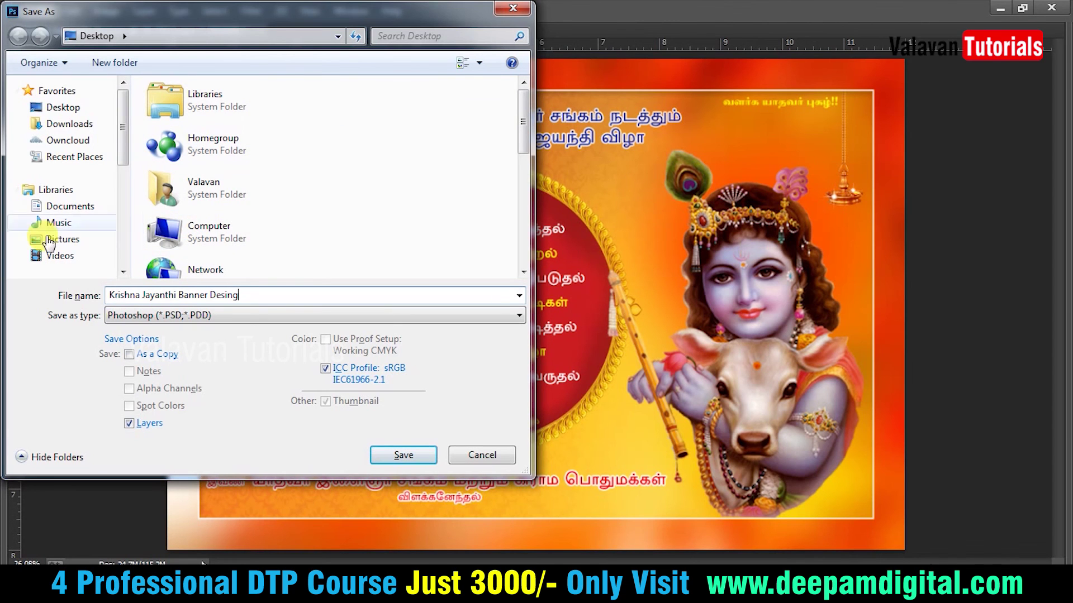
scroll(83, 252, "down", 2)
scroll(86, 254, "down", 2)
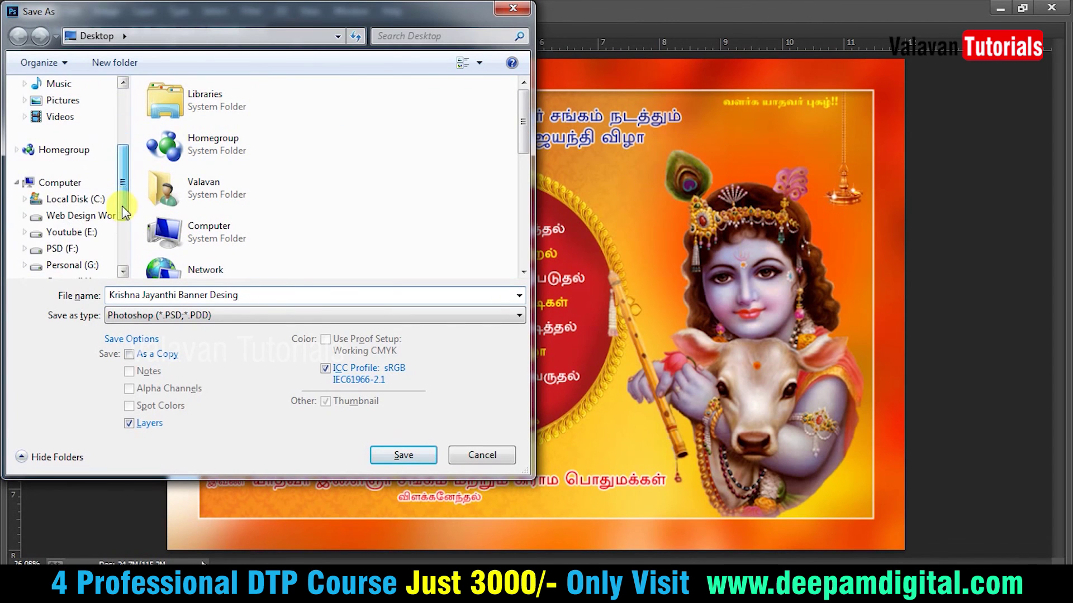
left_click(67, 211)
key("Return")
key("ctrl+minus")
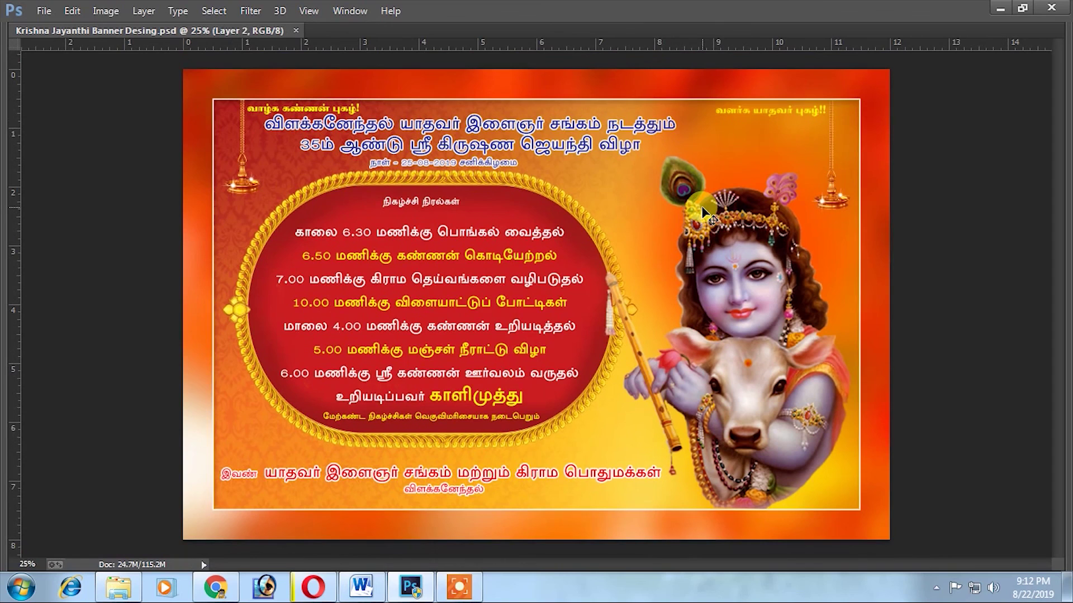